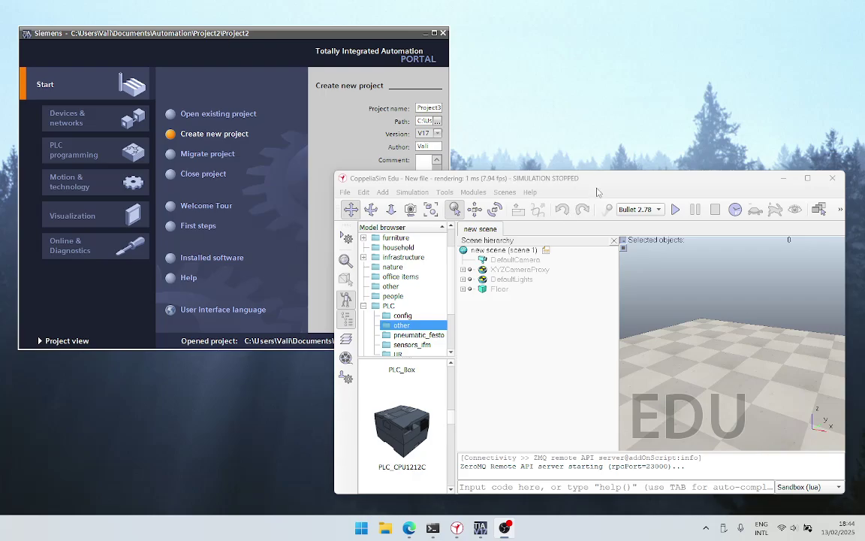
# - Maximize the CoppeliaSim window and place the PLC_CPU1212C model on the floor of the new scene
pyautogui.doubleClick(542, 177)
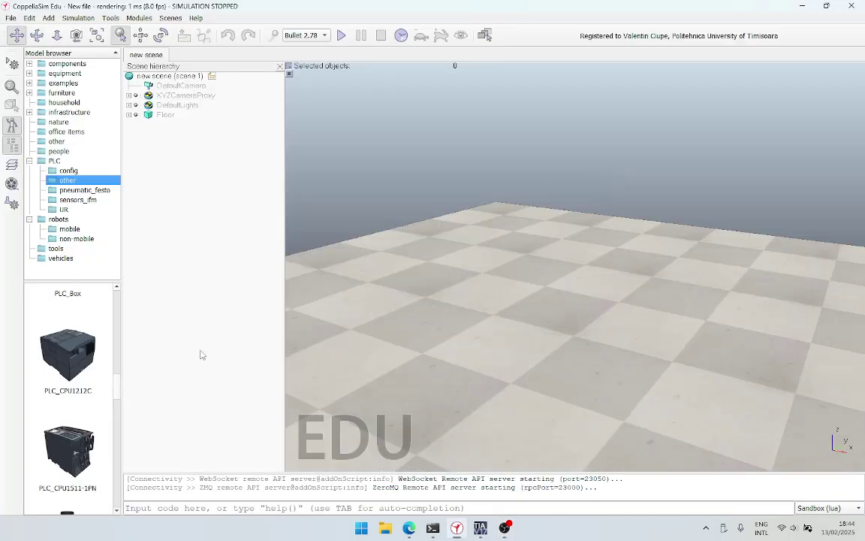
pyautogui.moveTo(63, 323); pyautogui.dragTo(583, 341)
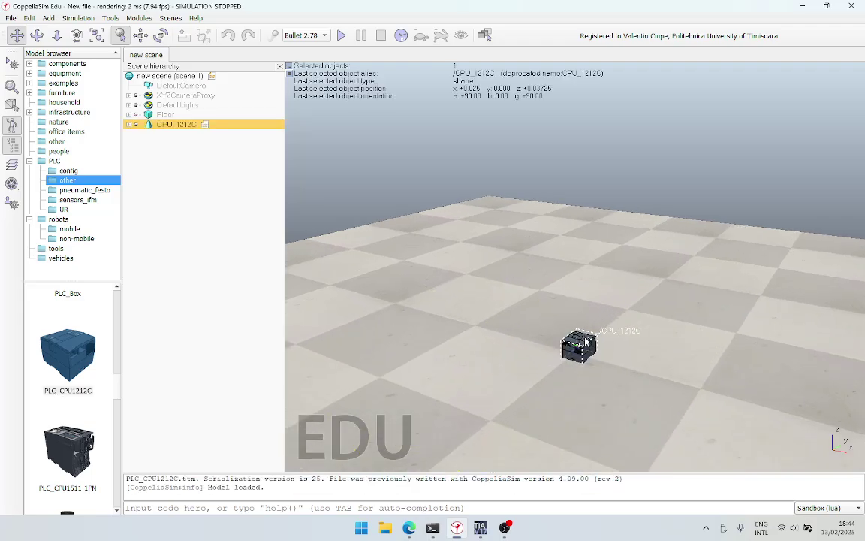
# - Examine the CPU 1212C model up close, including its status LEDs and its digital input and output indicators
pyautogui.scroll(3, 586, 340)
pyautogui.scroll(3, 535, 346)
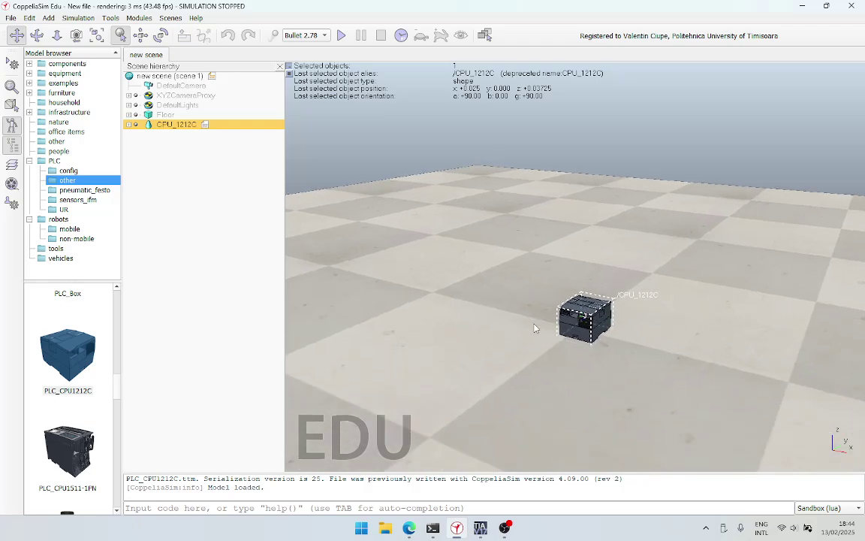
pyautogui.moveTo(535, 328); pyautogui.dragTo(533, 256)
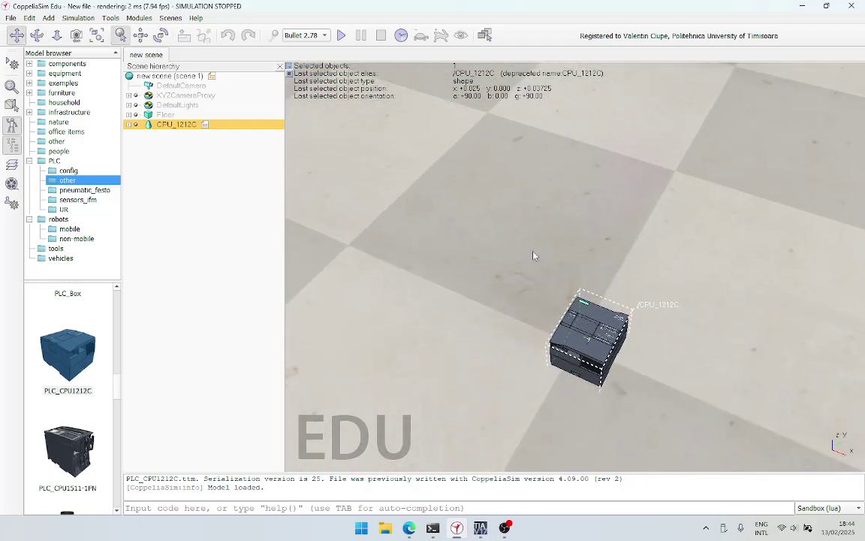
pyautogui.scroll(8, 533, 256)
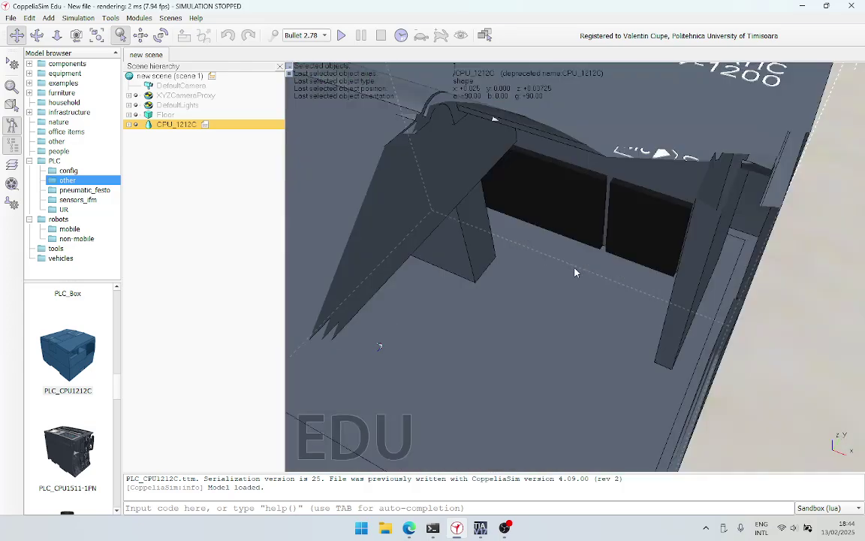
pyautogui.scroll(-5, 574, 273)
pyautogui.moveTo(675, 331); pyautogui.dragTo(743, 337)
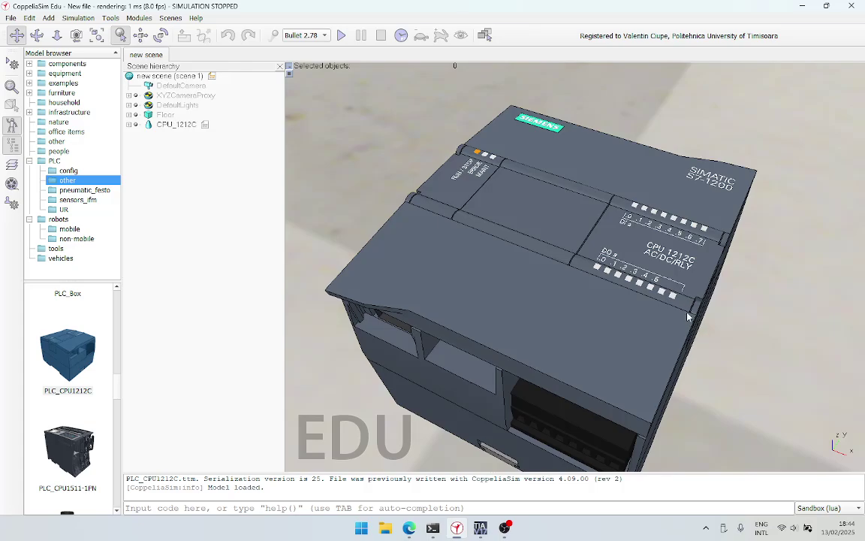
pyautogui.scroll(-3, 760, 335)
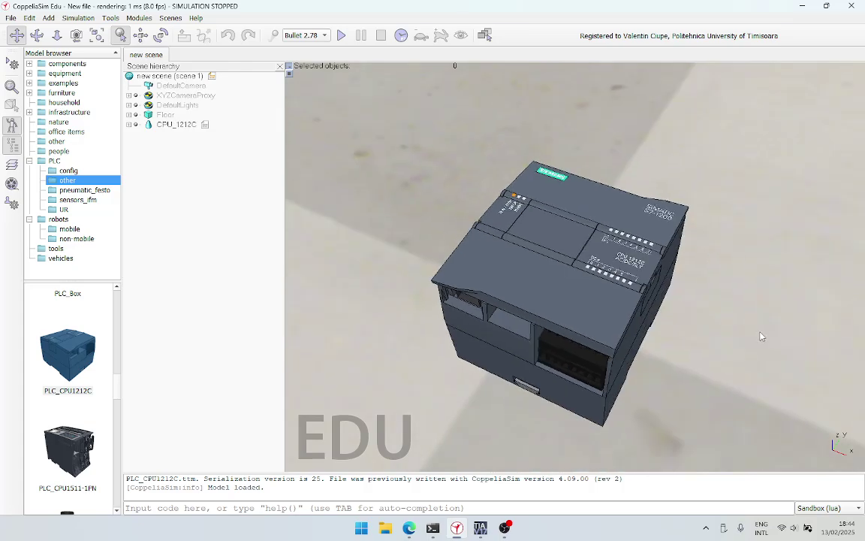
pyautogui.scroll(6, 762, 338)
pyautogui.scroll(-3, 785, 261)
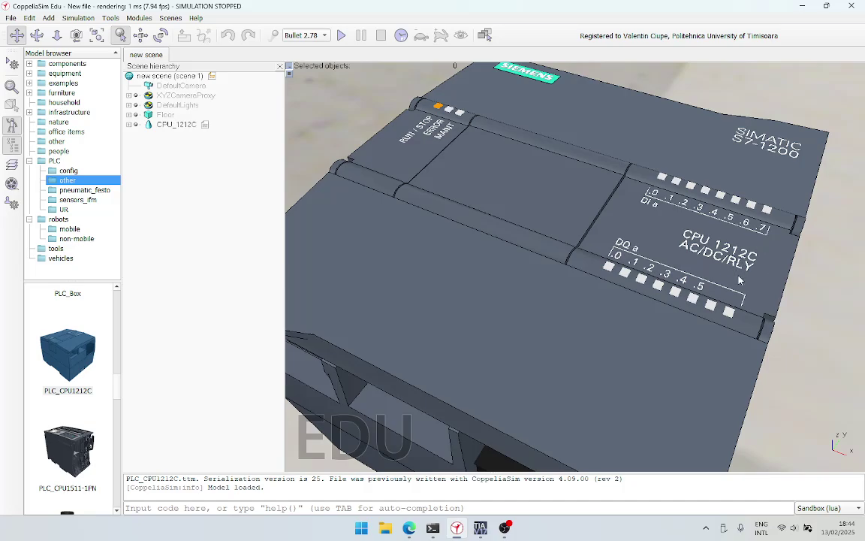
pyautogui.scroll(-5, 770, 271)
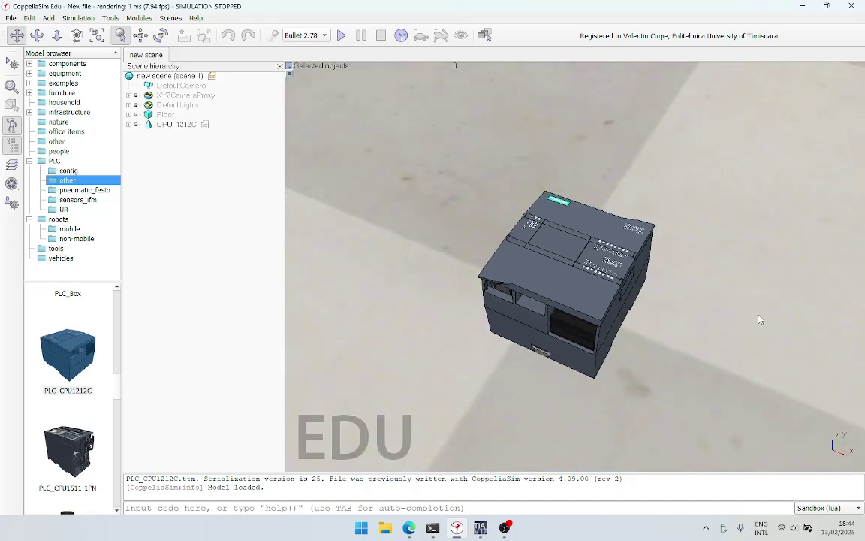
pyautogui.scroll(-5, 661, 338)
pyautogui.scroll(-2, 669, 353)
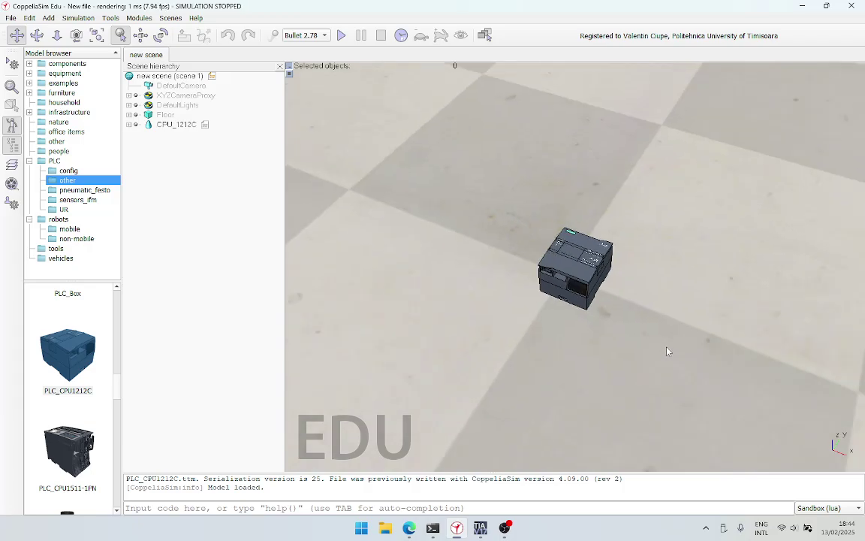
pyautogui.moveTo(666, 350); pyautogui.dragTo(601, 349)
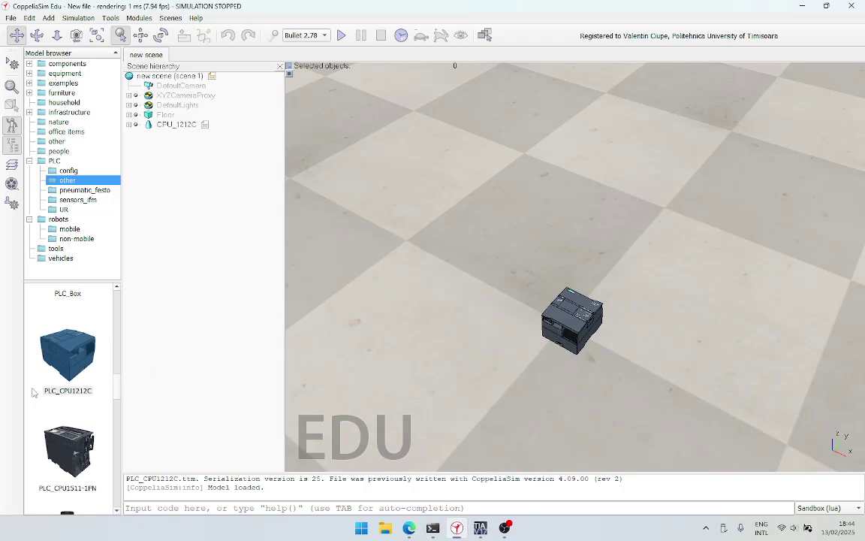
# - Add the Wago_PS_787-712 power supply and the cabinet_w_buttons_lamps model to the scene near the PLC
pyautogui.scroll(-3, 105, 386)
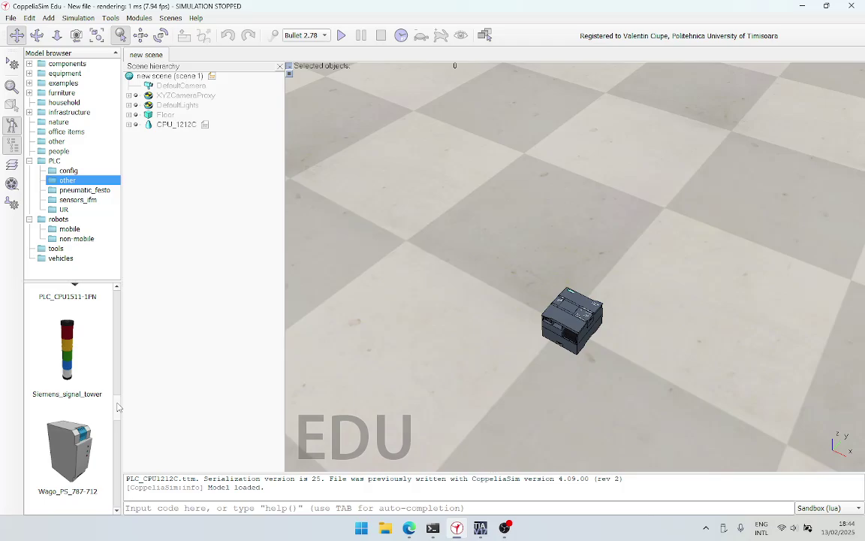
pyautogui.moveTo(101, 412); pyautogui.dragTo(523, 365)
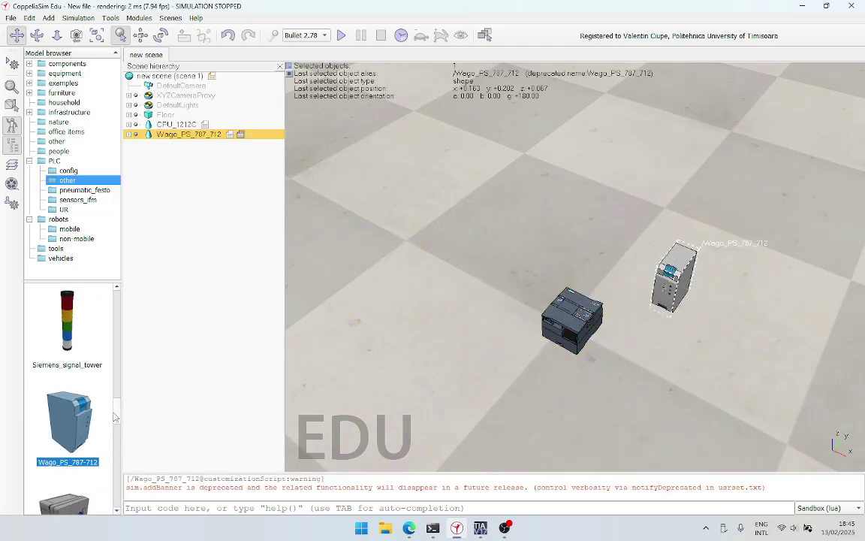
pyautogui.scroll(-1, 105, 380)
pyautogui.moveTo(70, 409); pyautogui.dragTo(532, 236)
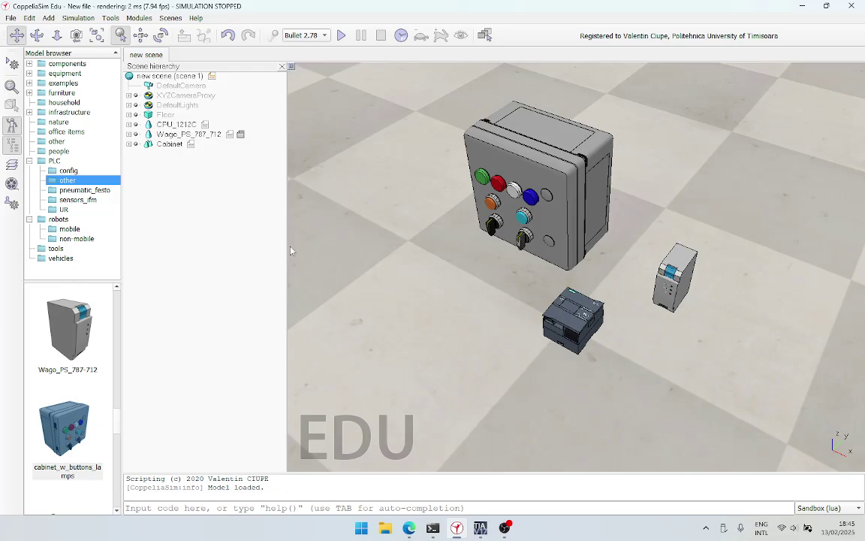
pyautogui.moveTo(283, 245); pyautogui.dragTo(278, 245)
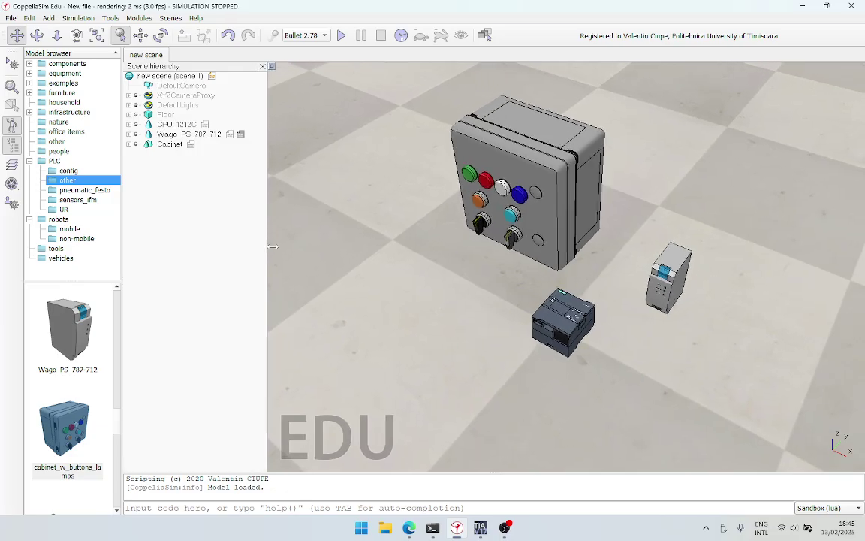
pyautogui.moveTo(430, 300); pyautogui.dragTo(489, 309)
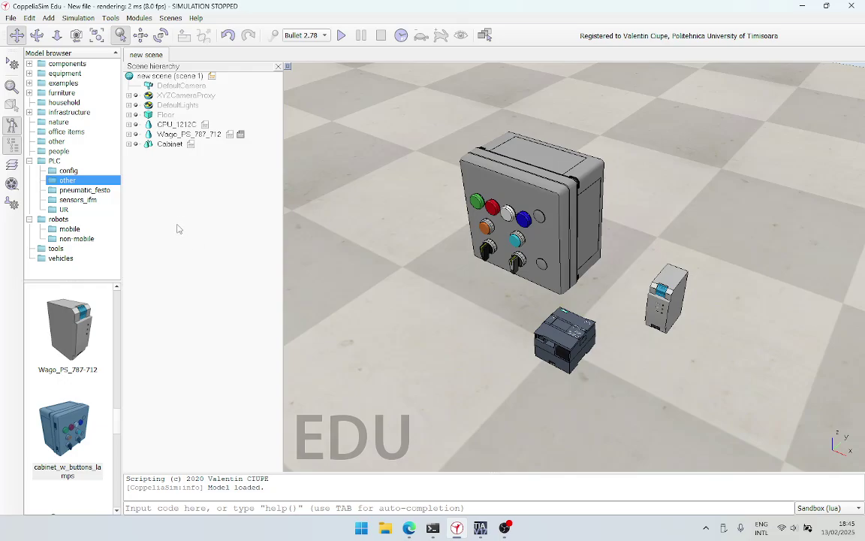
# - Add the MS4_LFR air service unit and the SPAN_P10R_Q4_PN pressure sensor from the pneumatic_festo models to the scene
pyautogui.click(63, 191)
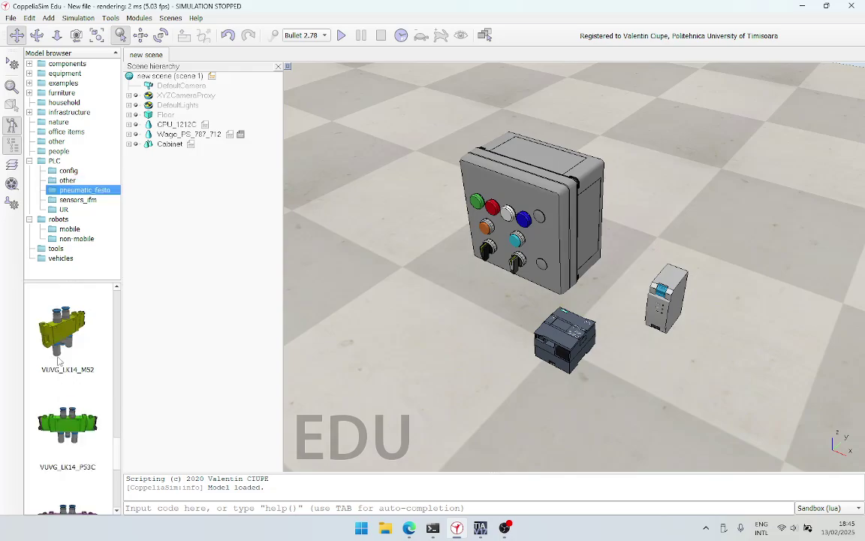
pyautogui.scroll(-5, 113, 317)
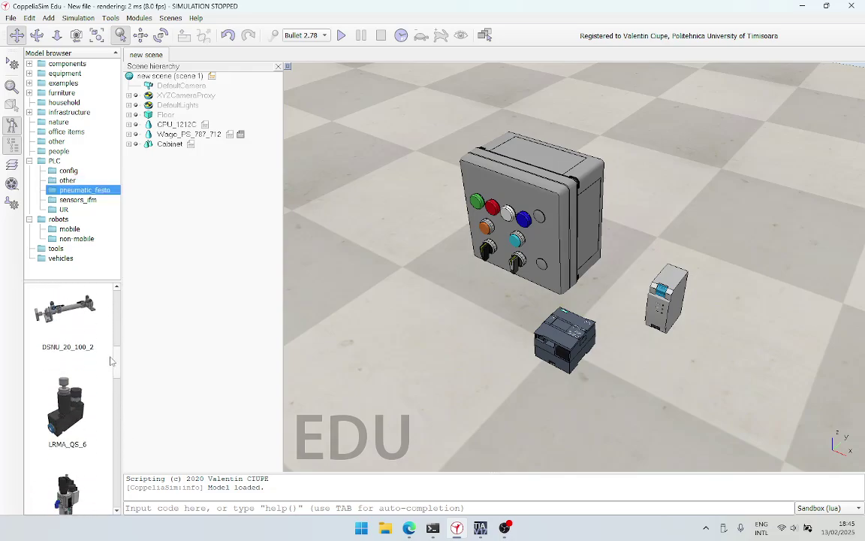
pyautogui.moveTo(75, 342); pyautogui.dragTo(418, 366)
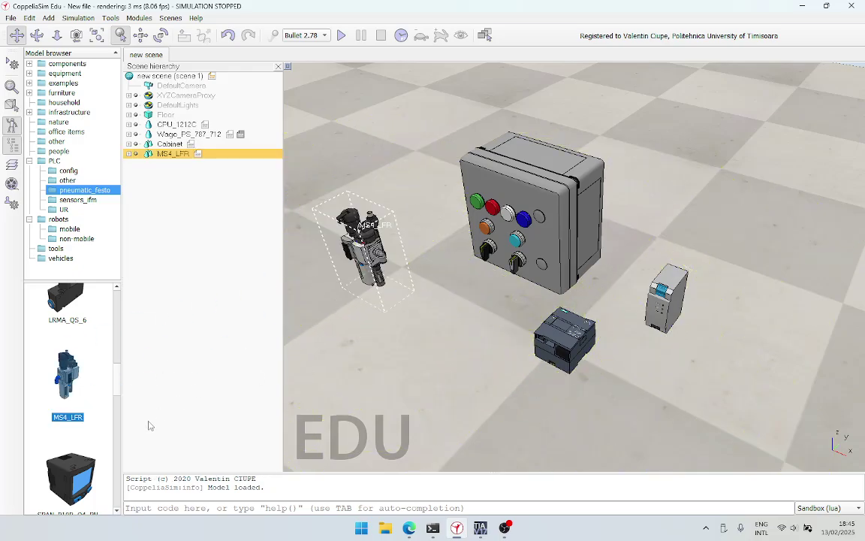
pyautogui.moveTo(70, 478); pyautogui.dragTo(454, 334)
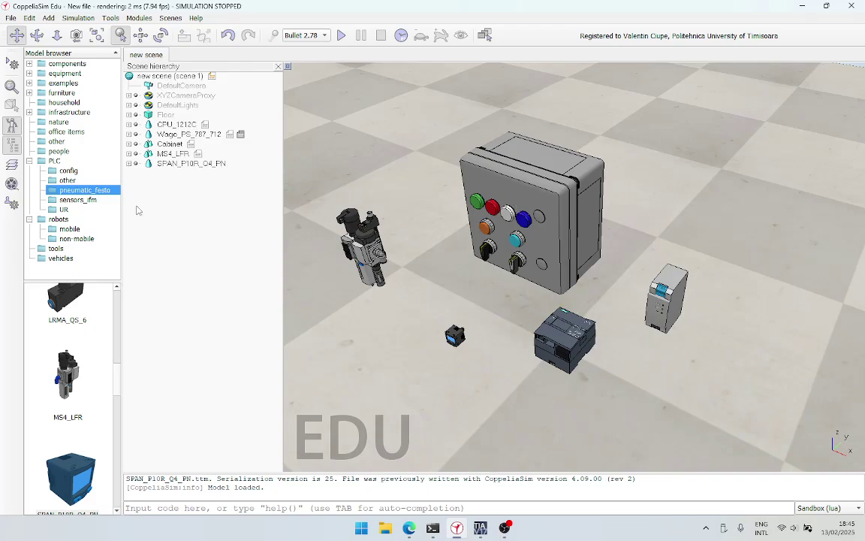
# - Set the PLC connection IP address in the CPU_1212C simulation script to 10.23.9.224 and close the script
pyautogui.doubleClick(206, 124)
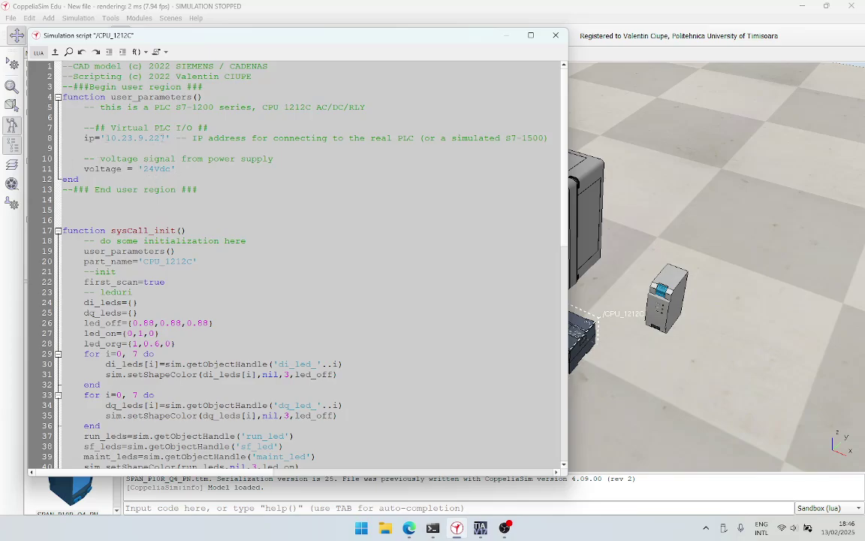
pyautogui.moveTo(165, 139); pyautogui.dragTo(159, 138)
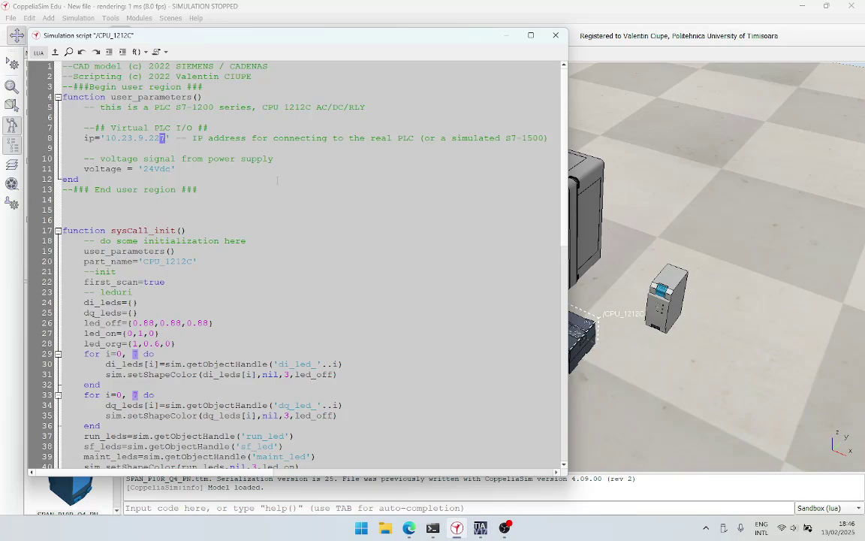
pyautogui.write('4')
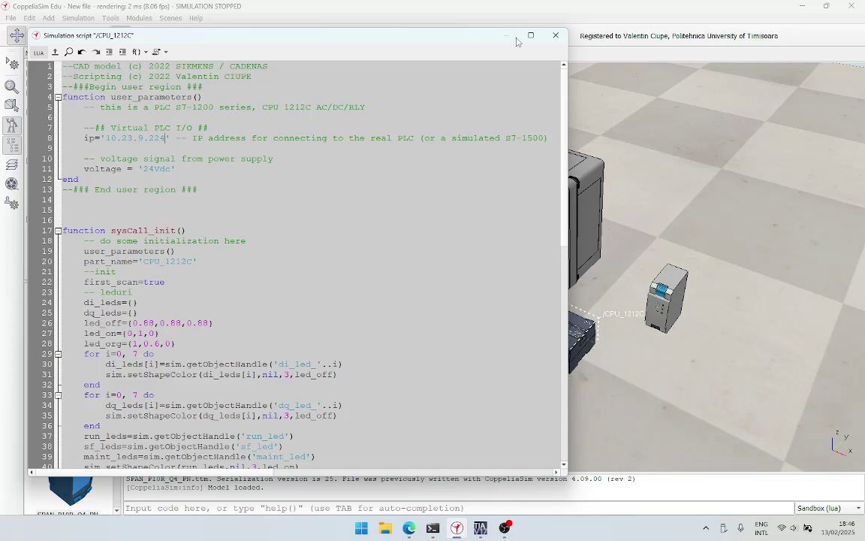
pyautogui.click(556, 36)
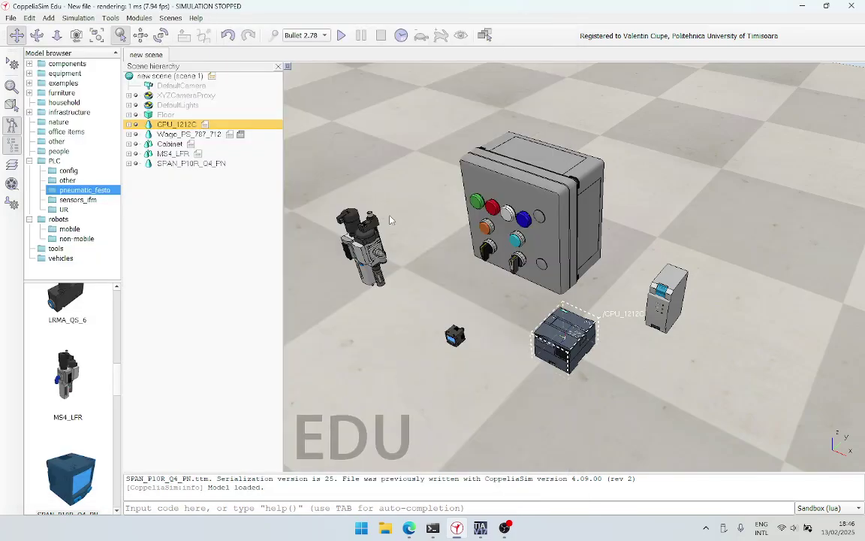
pyautogui.click(406, 341)
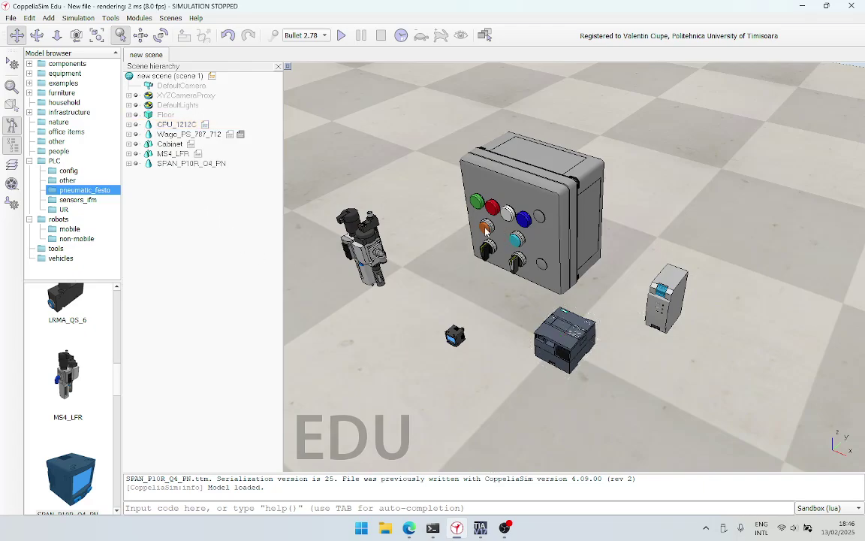
# - Review the button inputs and lamp outputs in the Cabinet script and compare them with the I/O indicators on the CPU 1212C
pyautogui.click(192, 145)
pyautogui.doubleClick(192, 145)
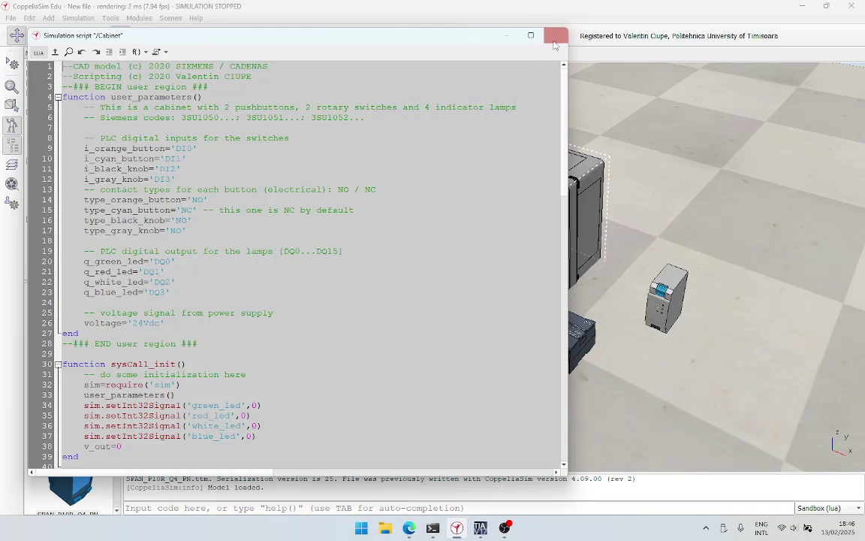
pyautogui.click(506, 36)
pyautogui.scroll(1, 578, 344)
pyautogui.scroll(5, 579, 344)
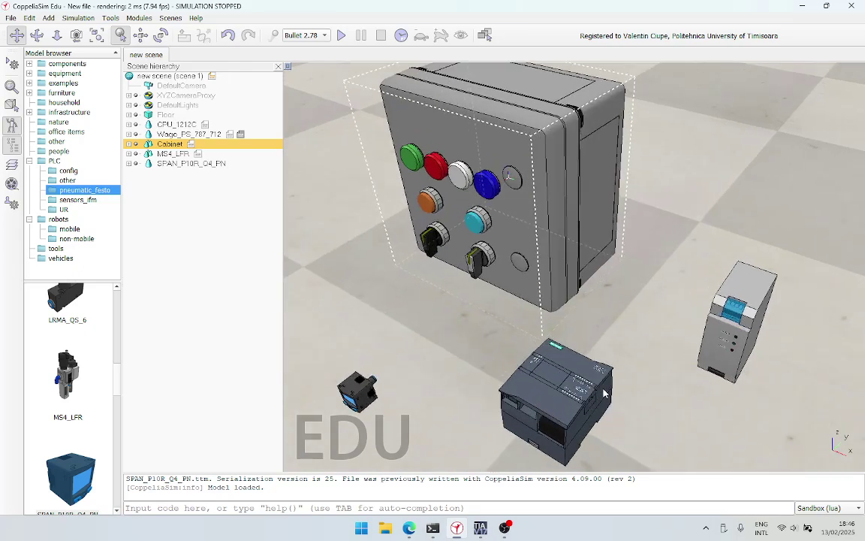
pyautogui.scroll(5, 647, 340)
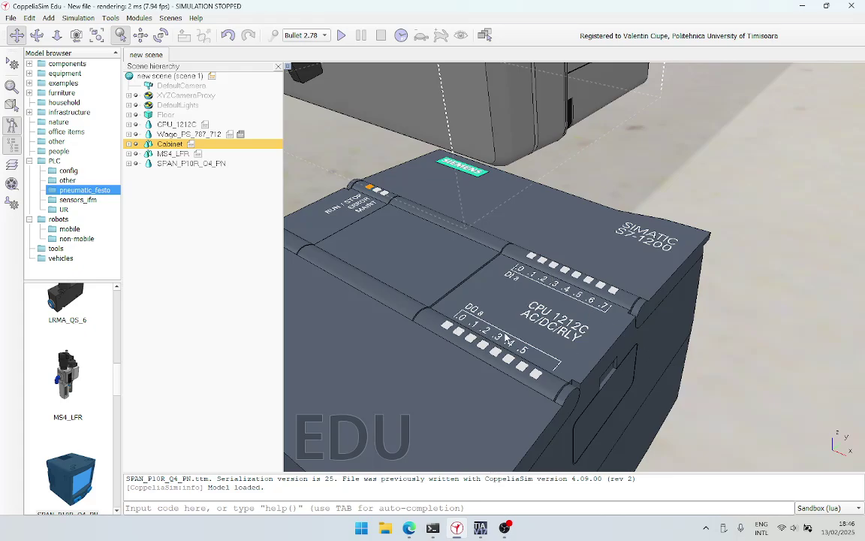
pyautogui.scroll(-10, 637, 359)
pyautogui.scroll(-5, 432, 268)
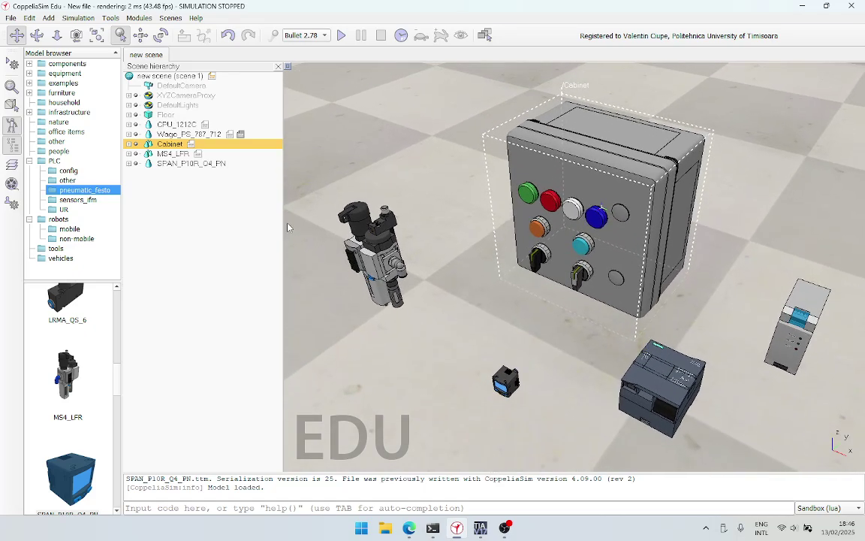
# - Review the valve output and pressure switch input assignments in the MS4_LFR simulation script
pyautogui.doubleClick(197, 154)
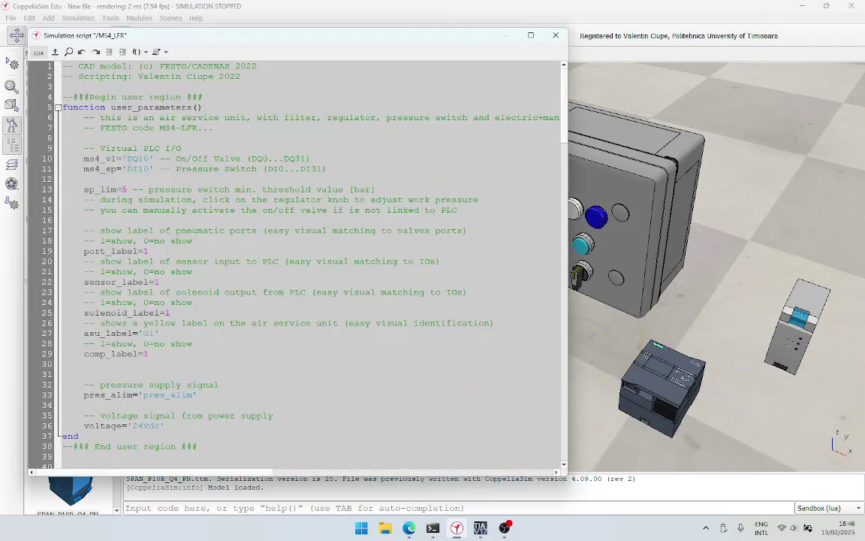
pyautogui.click(506, 36)
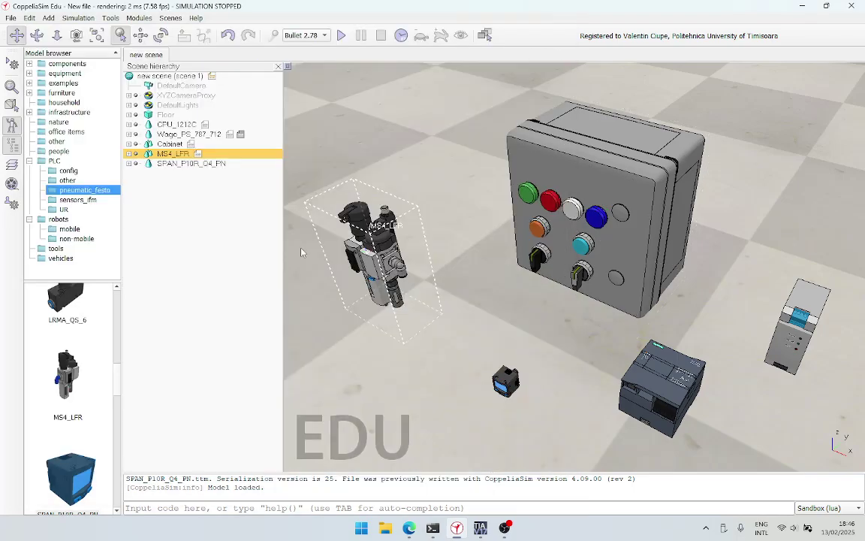
# - Open the Pressure_sensor script under SPAN_P10R_Q4_PN and review its analog PLC input, window label and pneumatic port assignments
pyautogui.click(505, 381)
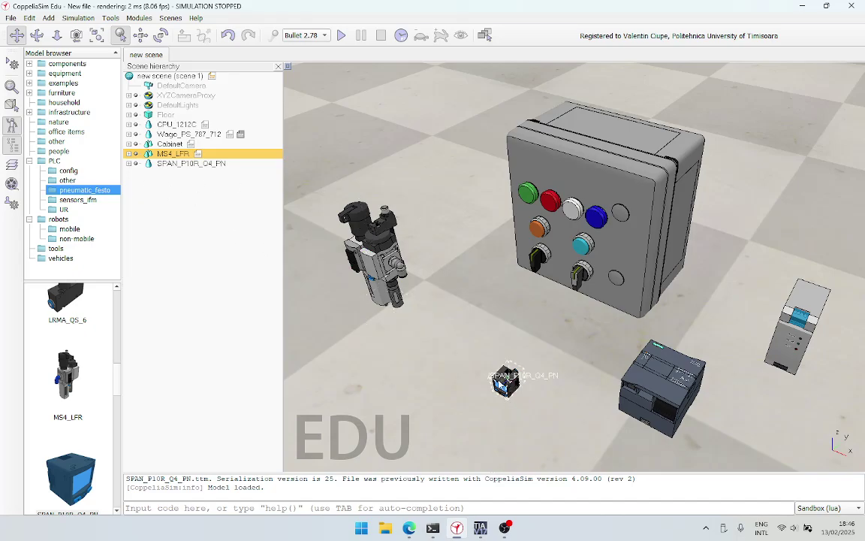
pyautogui.click(129, 163)
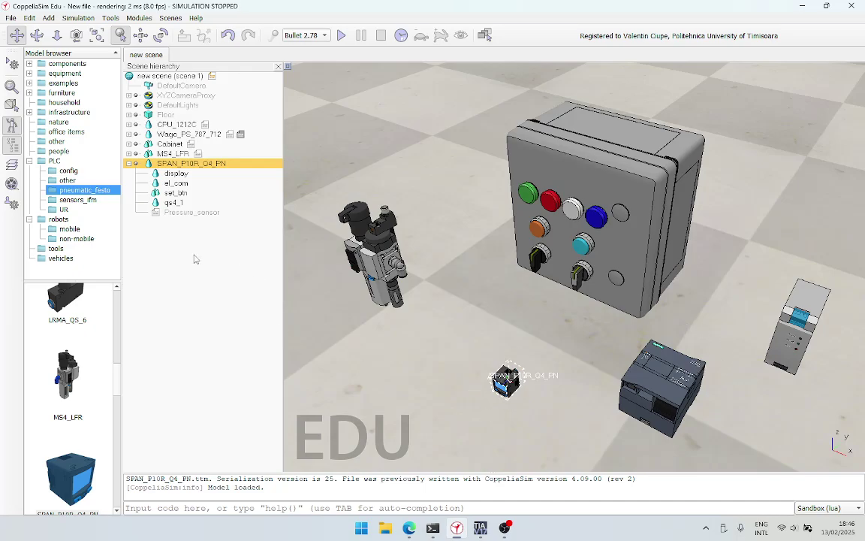
pyautogui.doubleClick(157, 214)
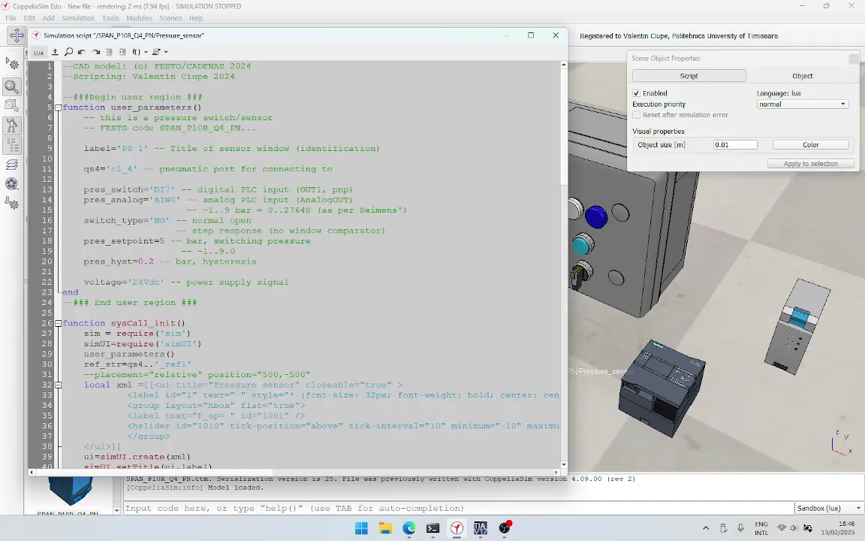
pyautogui.moveTo(84, 199); pyautogui.dragTo(178, 200)
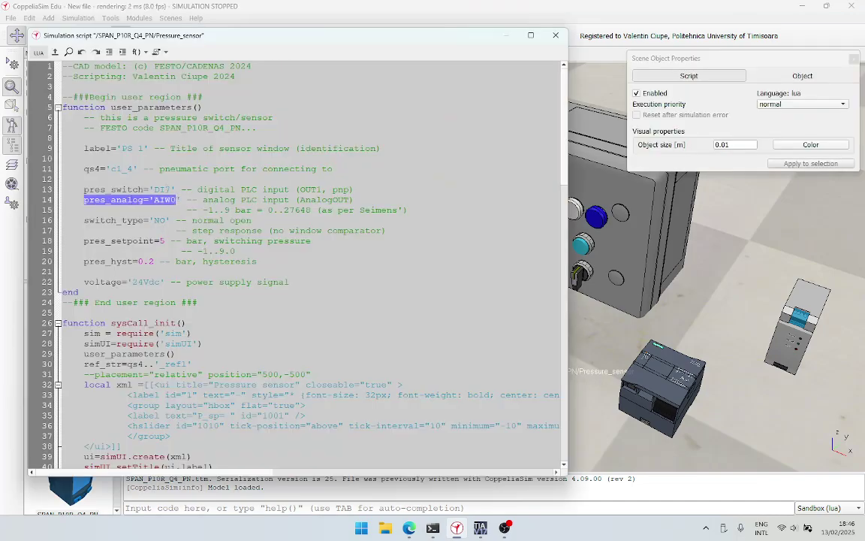
pyautogui.click(126, 148)
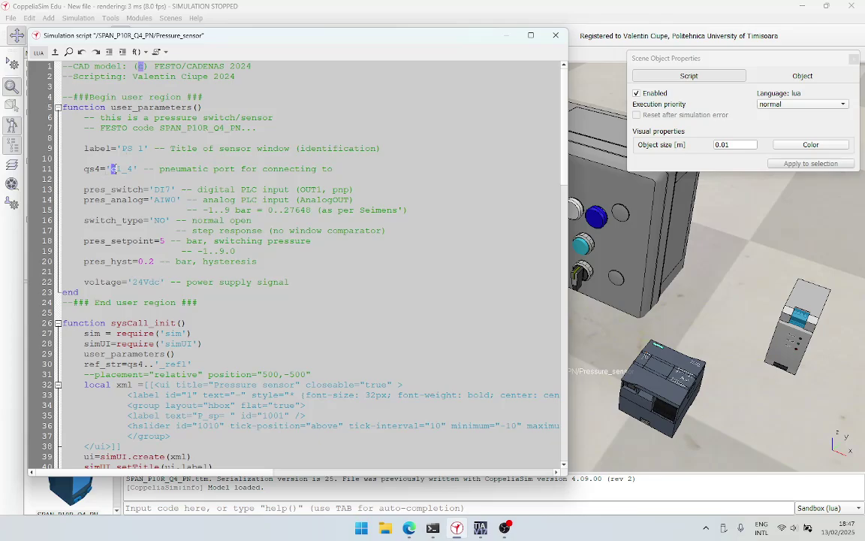
pyautogui.moveTo(110, 169); pyautogui.dragTo(133, 169)
pyautogui.moveTo(291, 37); pyautogui.dragTo(279, 332)
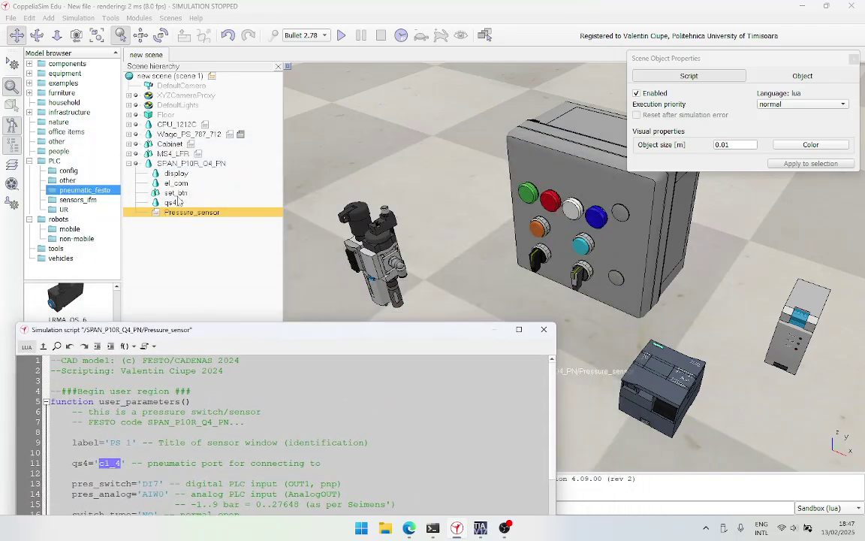
# - Check the pressure supply signal name pres_alim in the MS4_LFR simulation script and minimize that script window
pyautogui.doubleClick(198, 154)
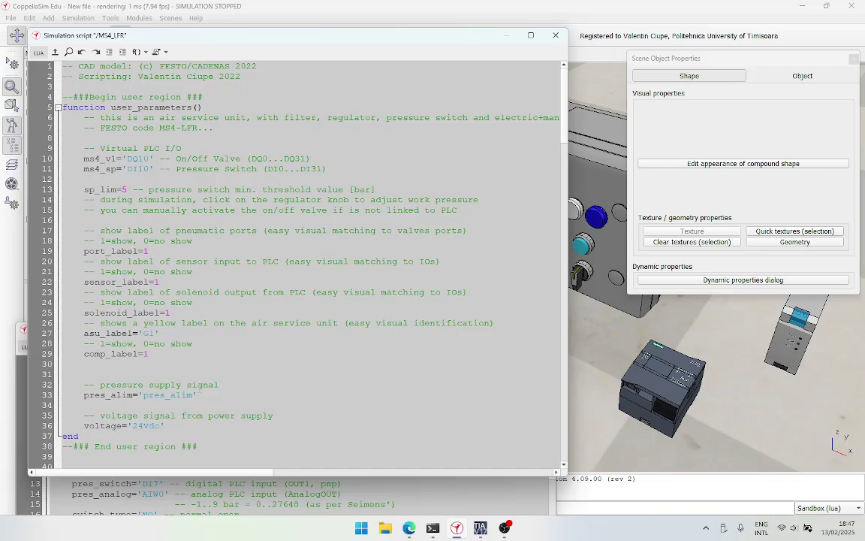
pyautogui.doubleClick(180, 395)
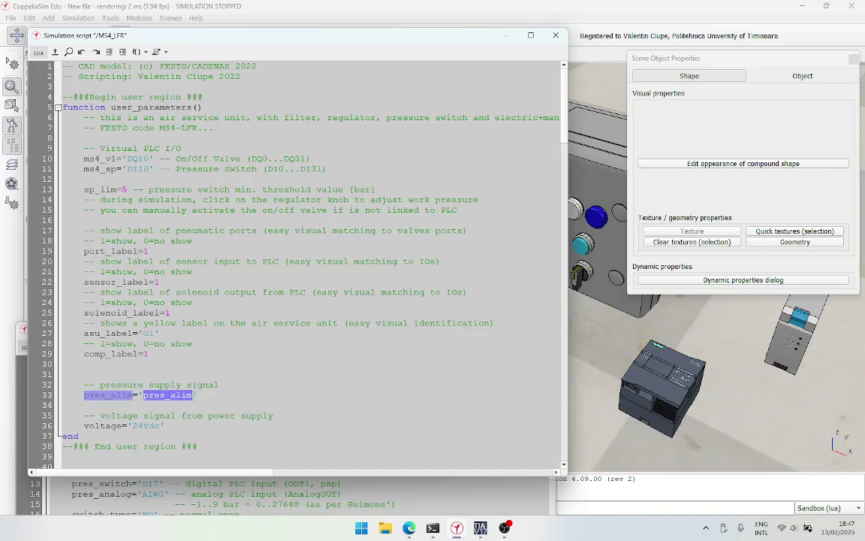
pyautogui.click(506, 35)
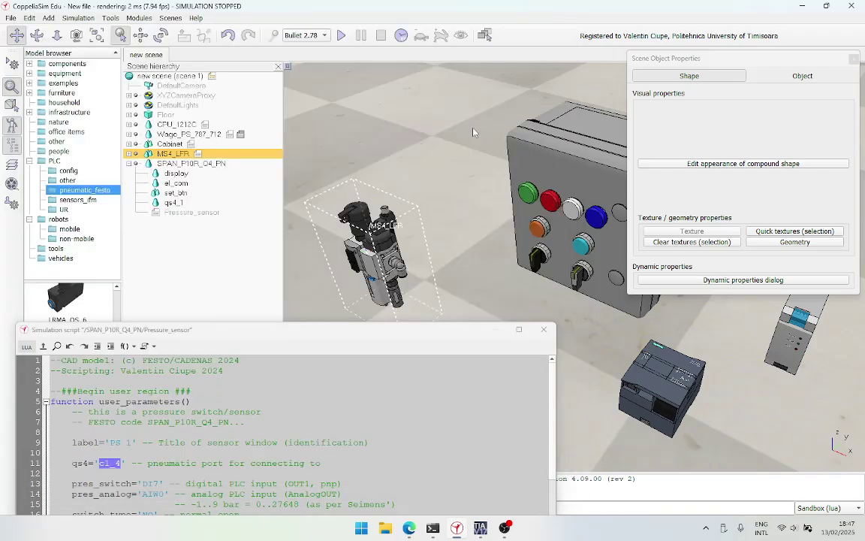
# - Review the qs4 pneumatic port name in the Pressure_sensor script, close the script and object properties windows, and clear the selection
pyautogui.moveTo(326, 338); pyautogui.dragTo(393, 58)
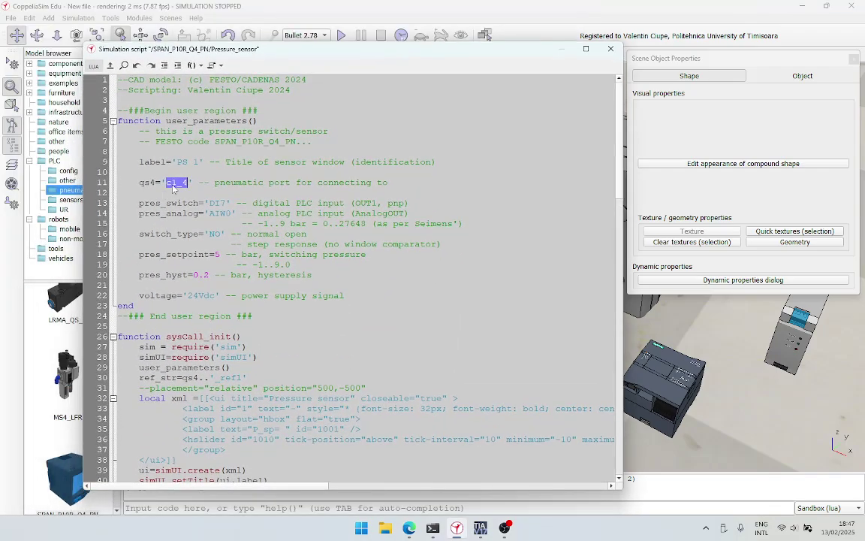
pyautogui.press('Left')
pyautogui.hotkey('shift', 'Right')
pyautogui.hotkey('shift', 'Right')
pyautogui.hotkey('shift', 'Right')
pyautogui.hotkey('shift', 'Right')
pyautogui.click(611, 49)
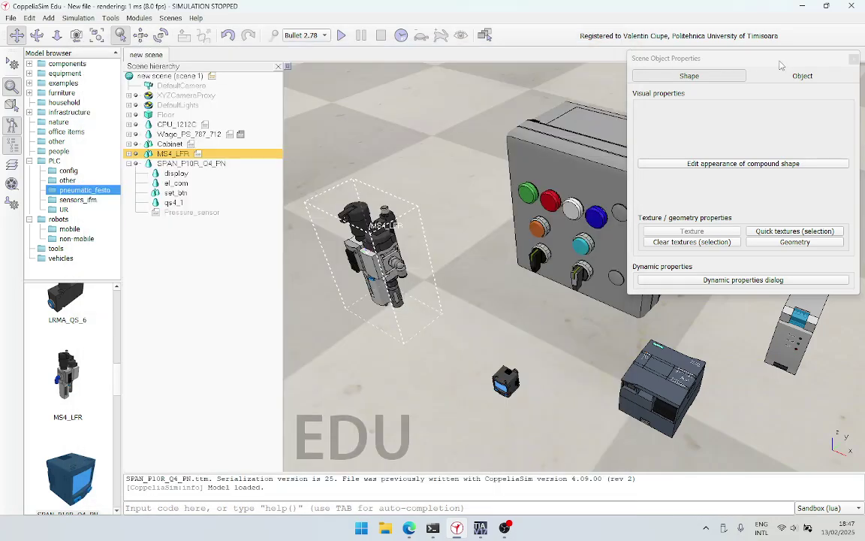
pyautogui.click(854, 59)
pyautogui.click(481, 139)
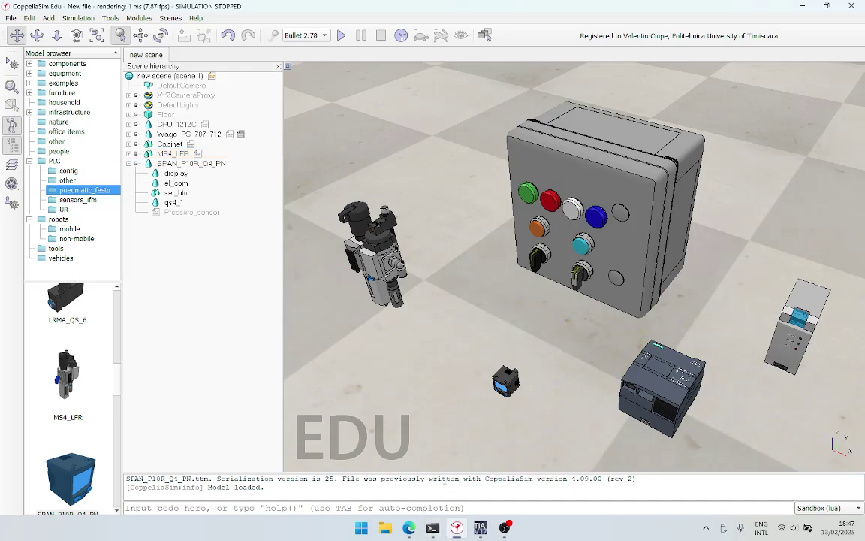
pyautogui.moveTo(442, 471)
pyautogui.mouseDown()
pyautogui.moveTo(442, 451)
pyautogui.moveTo(441, 458)
pyautogui.mouseUp()
pyautogui.moveTo(431, 319); pyautogui.dragTo(531, 250)
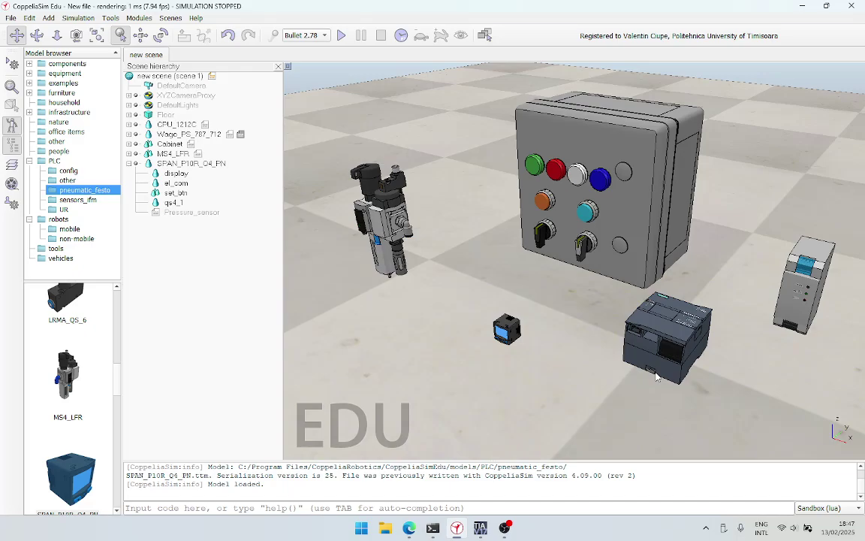
pyautogui.moveTo(591, 308); pyautogui.dragTo(573, 329)
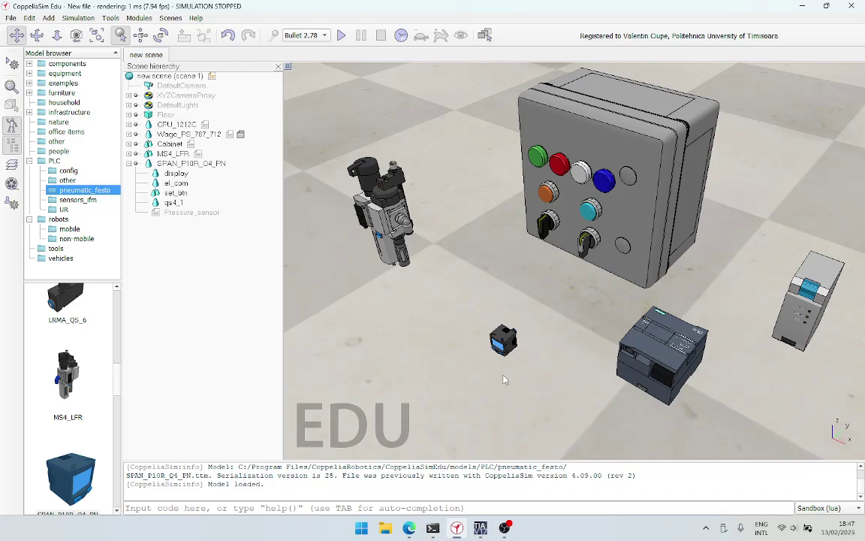
# - Search the web for python-snap7 in a new Microsoft Edge window, view its PyPI project page and close the browser
pyautogui.rightClick(408, 528)
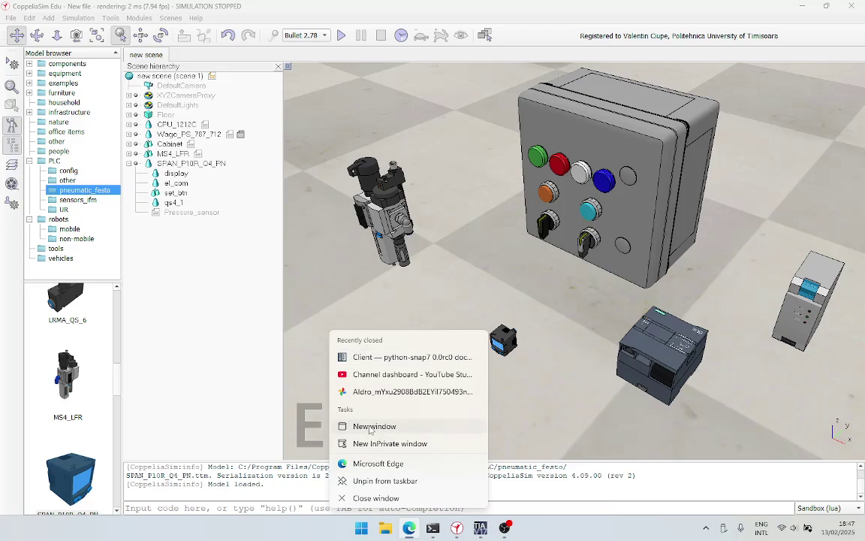
pyautogui.click(446, 290)
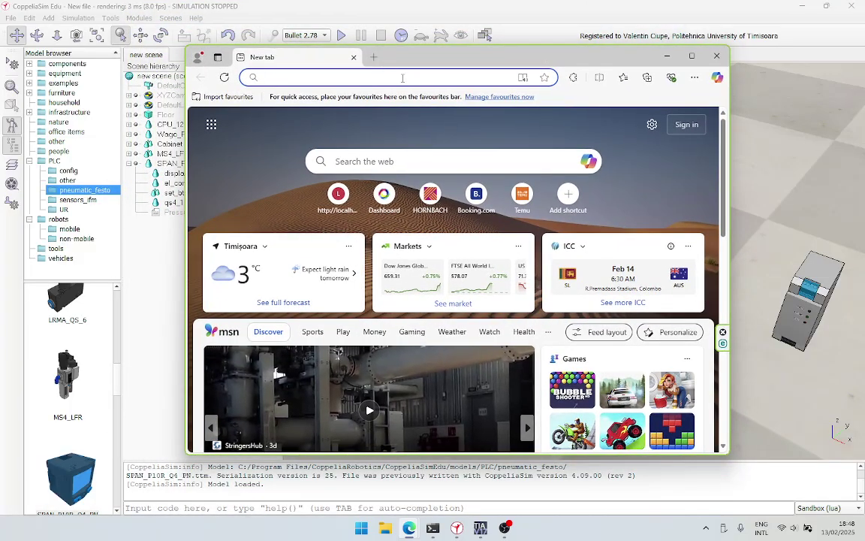
pyautogui.write('py')
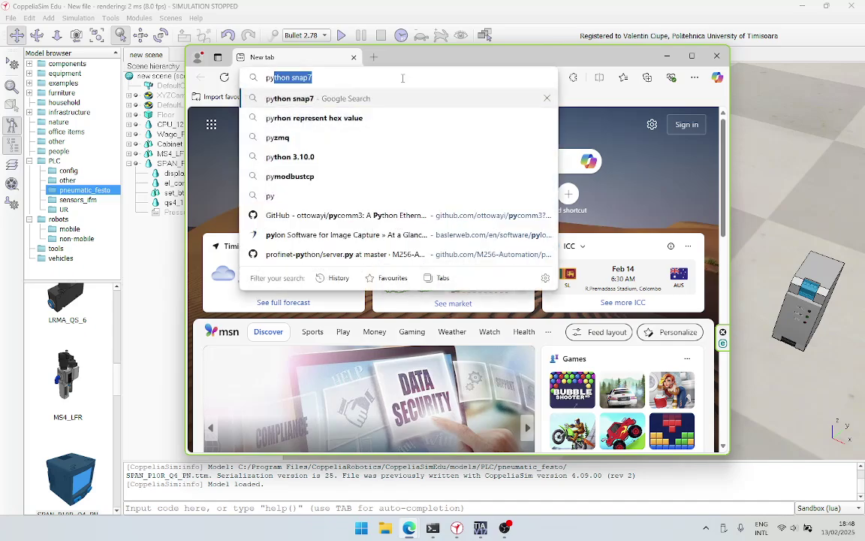
pyautogui.write('thon-snap7')
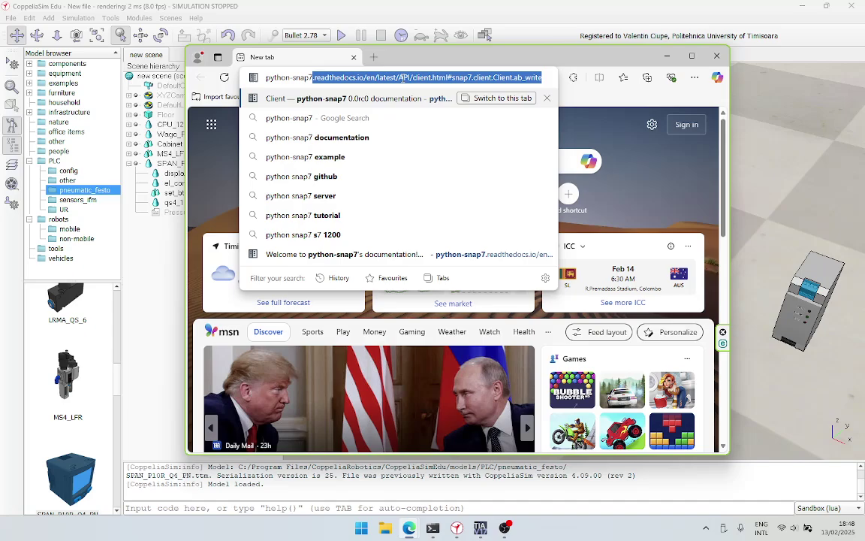
pyautogui.press('Delete')
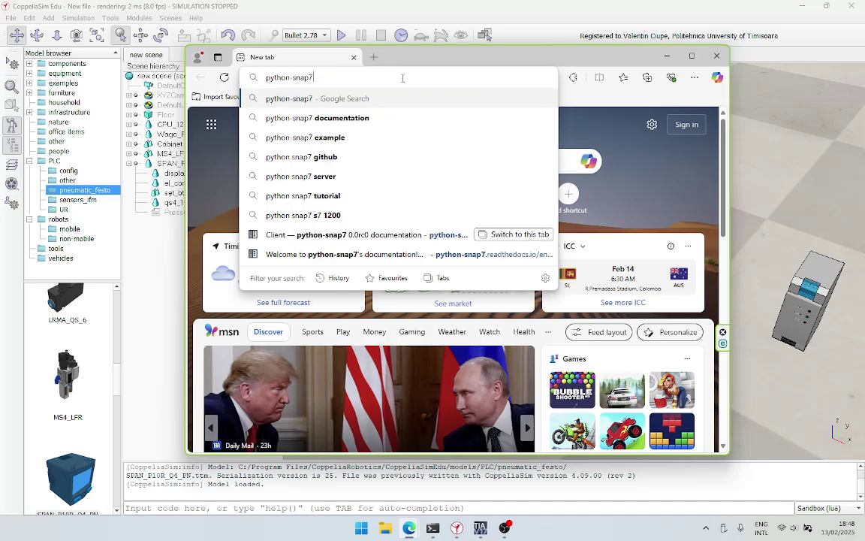
pyautogui.press('Return')
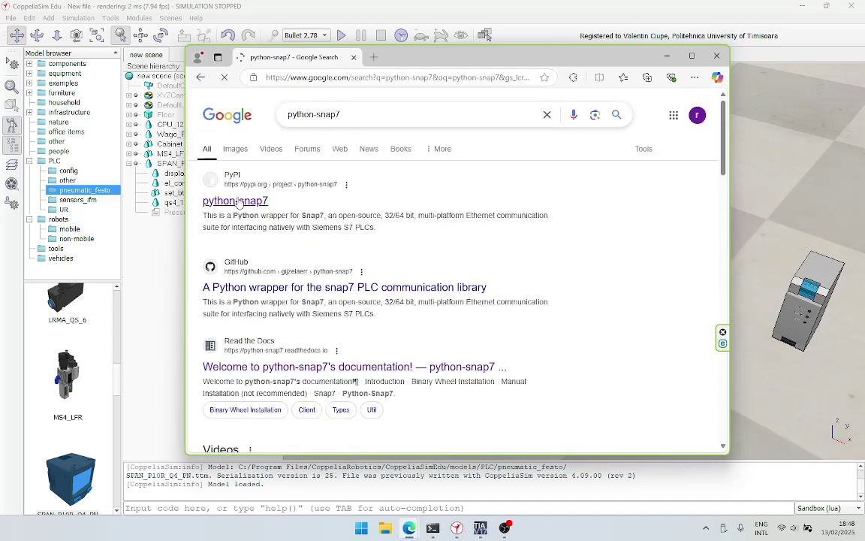
pyautogui.click(221, 199)
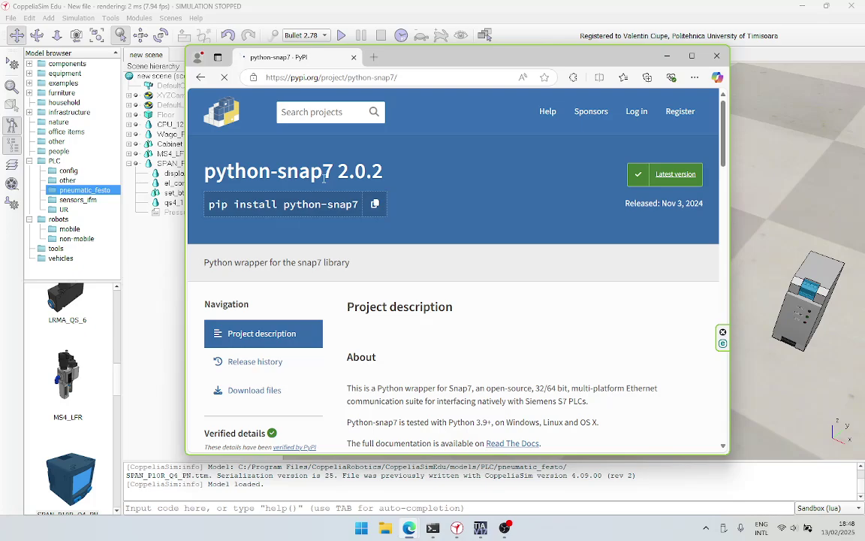
pyautogui.click(718, 56)
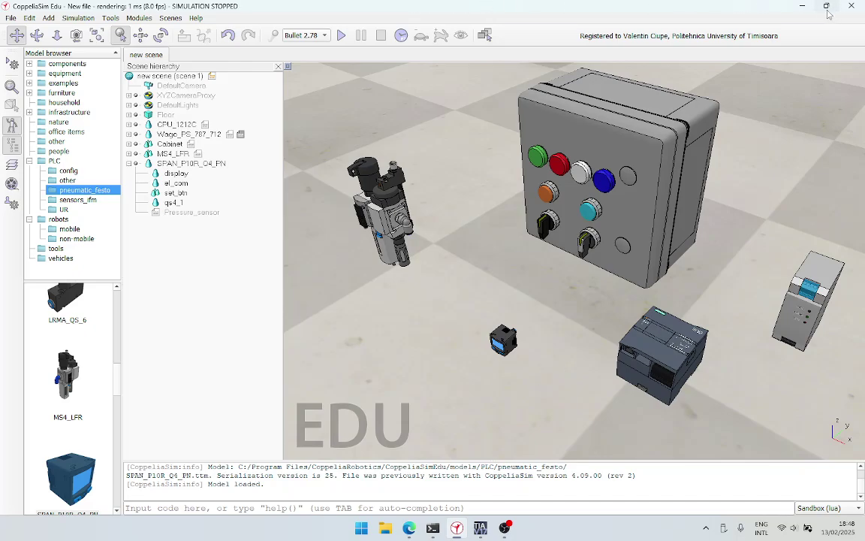
# - Minimize CoppeliaSim, switch to TIA Portal in a maximized window and create a new project named Project3
pyautogui.click(802, 6)
pyautogui.doubleClick(303, 33)
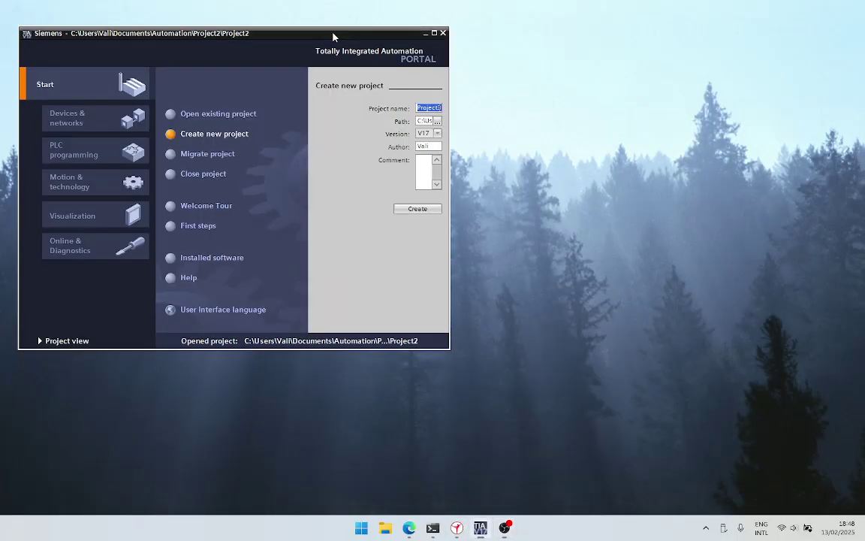
pyautogui.click(817, 179)
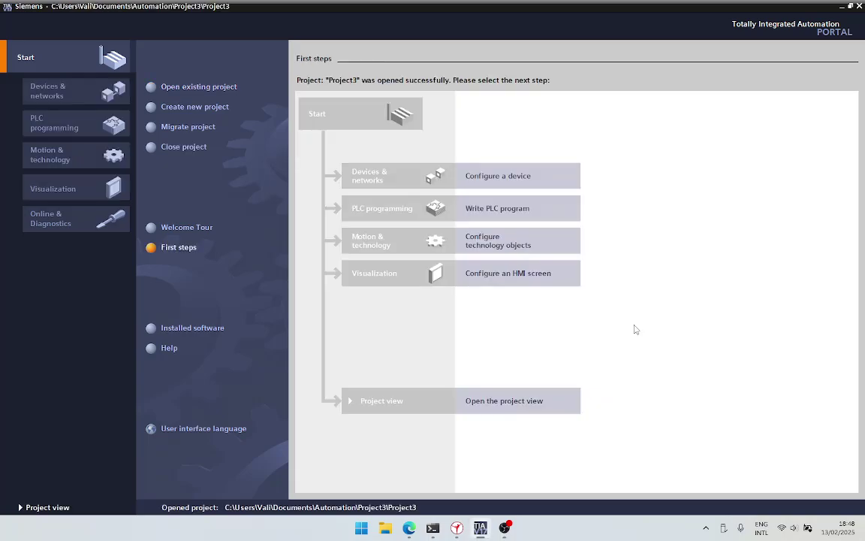
# - Start adding a new device to the project and expand the SIMATIC S7-1200 CPU models among the controllers
pyautogui.click(485, 176)
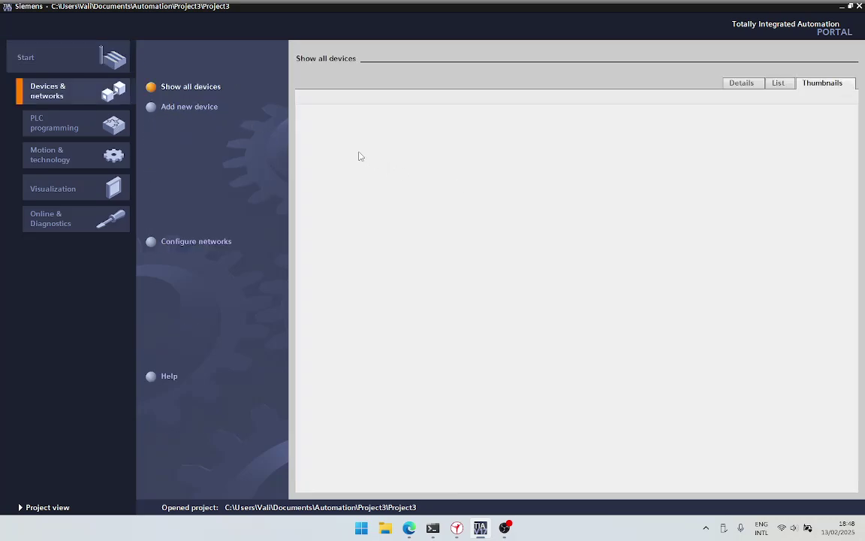
pyautogui.click(184, 108)
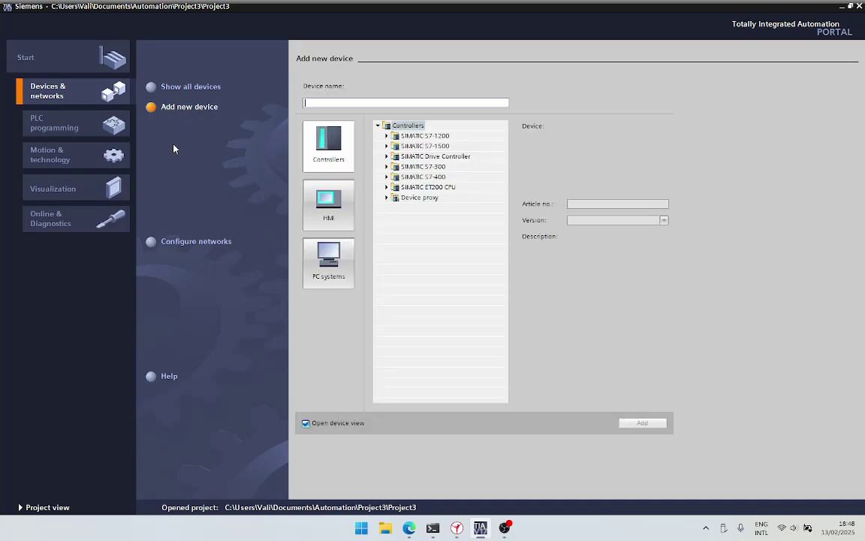
pyautogui.click(387, 136)
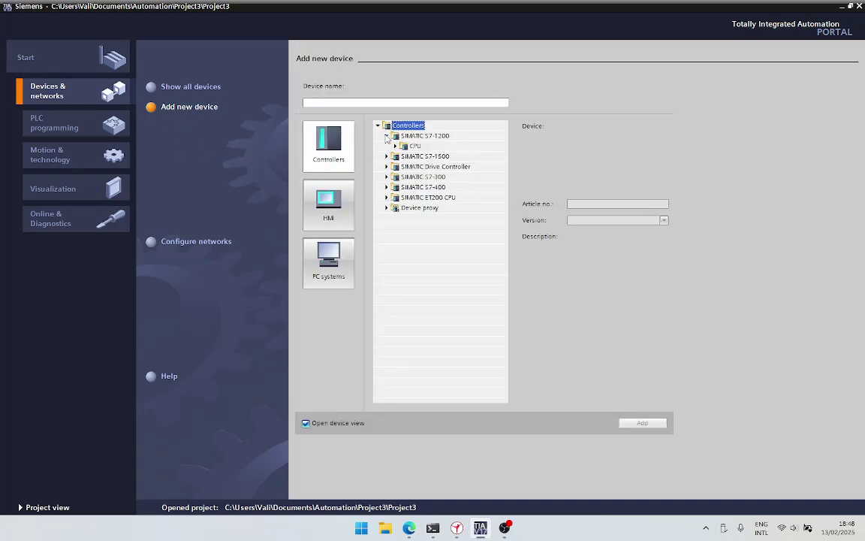
pyautogui.click(396, 146)
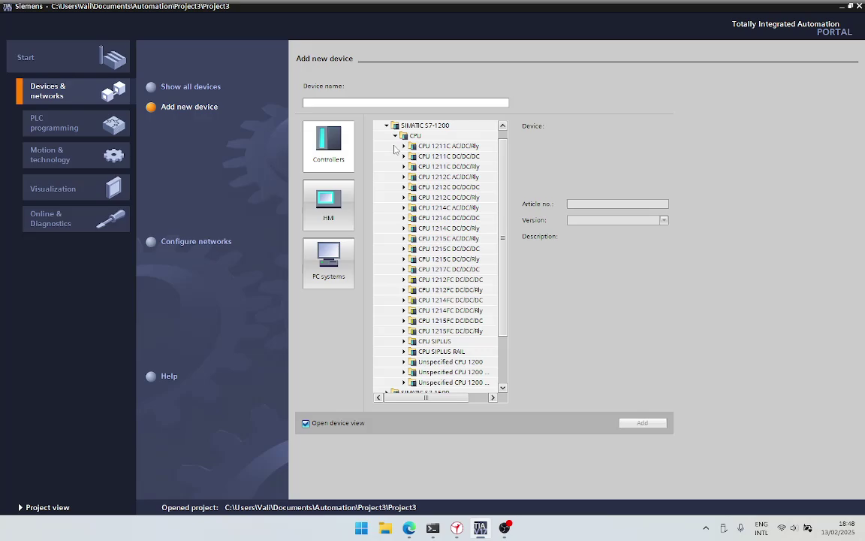
pyautogui.click(403, 198)
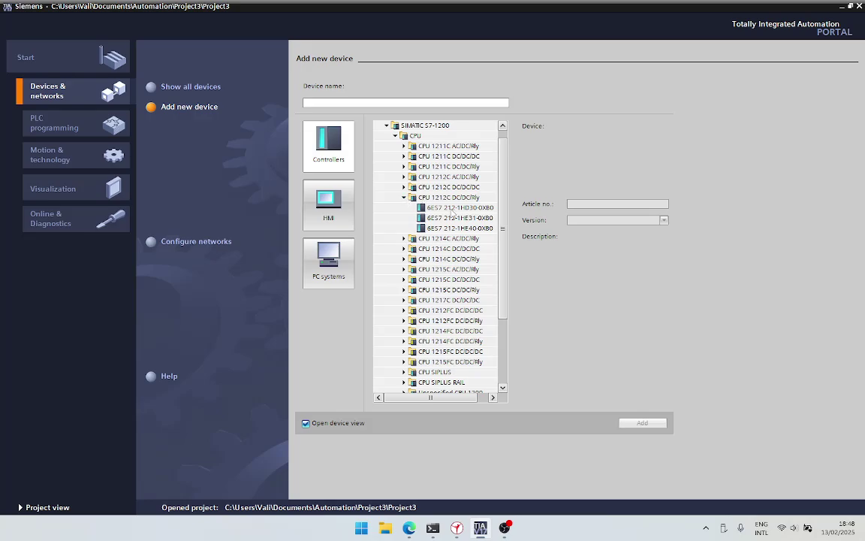
pyautogui.click(456, 229)
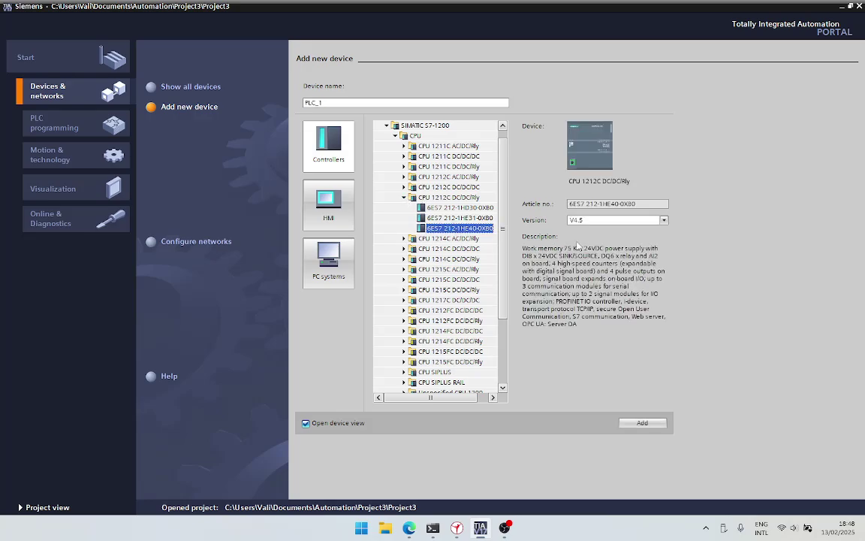
pyautogui.click(404, 197)
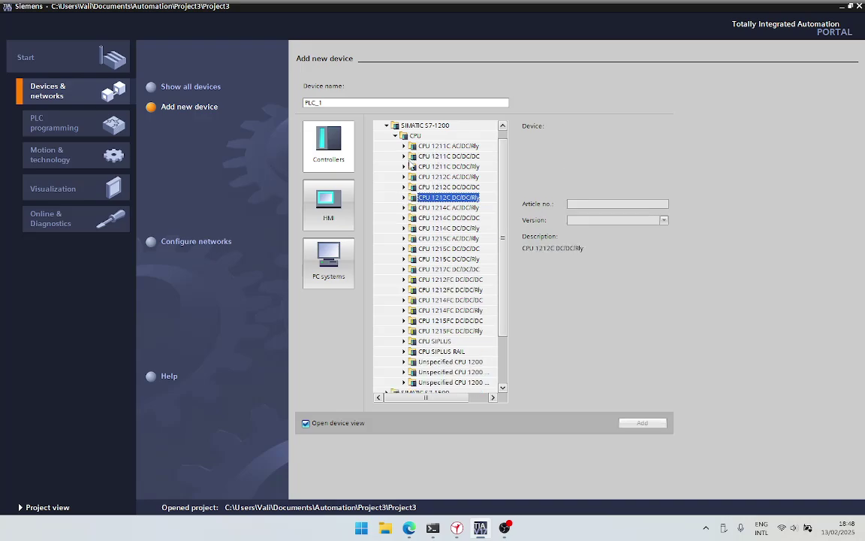
# - Add the CPU 1212C AC/DC/Rly with article number 6ES7 212-1BE40-0XB0, version V4.5, as device PLC_1
pyautogui.click(404, 177)
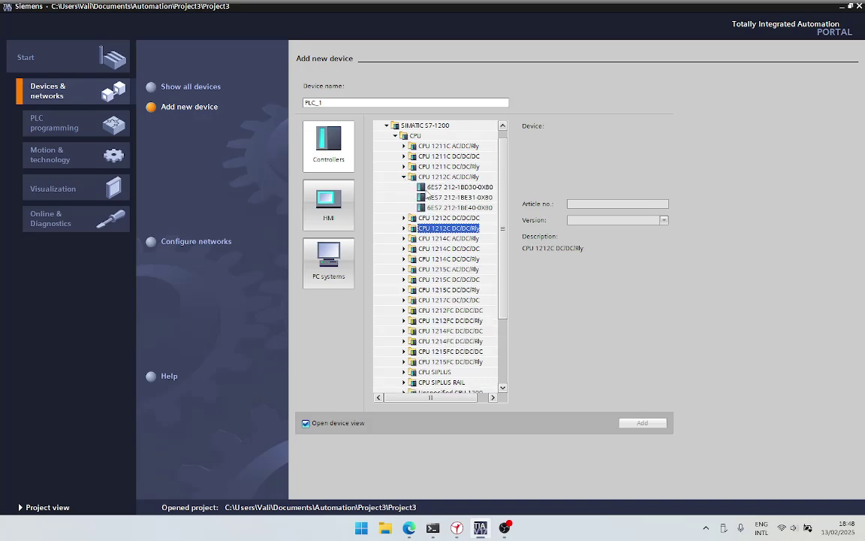
pyautogui.click(466, 207)
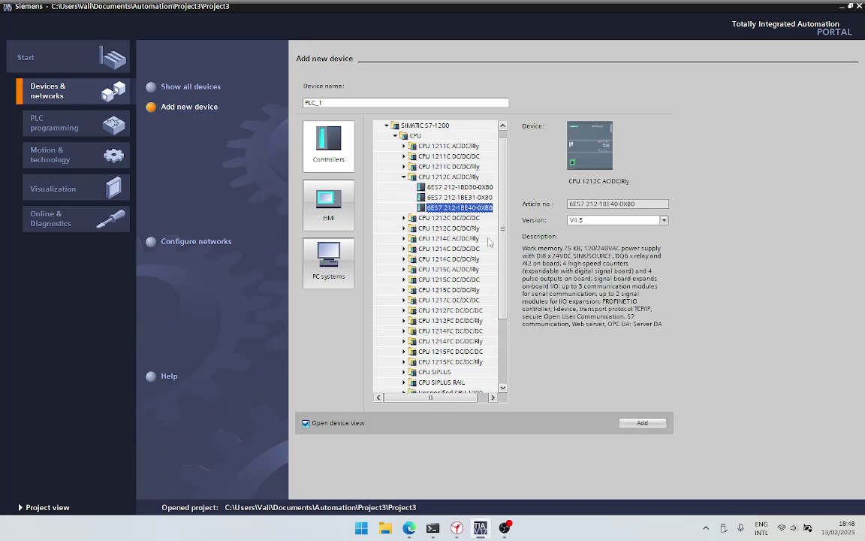
pyautogui.click(644, 423)
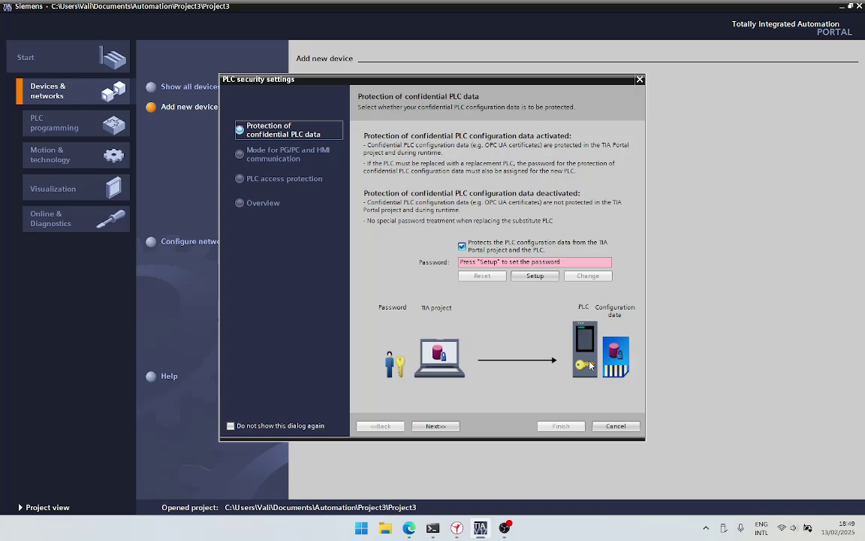
# - Complete the PLC security settings with configuration data protection disabled, secure-only communication not required, and full access (no protection) without a password
pyautogui.click(461, 246)
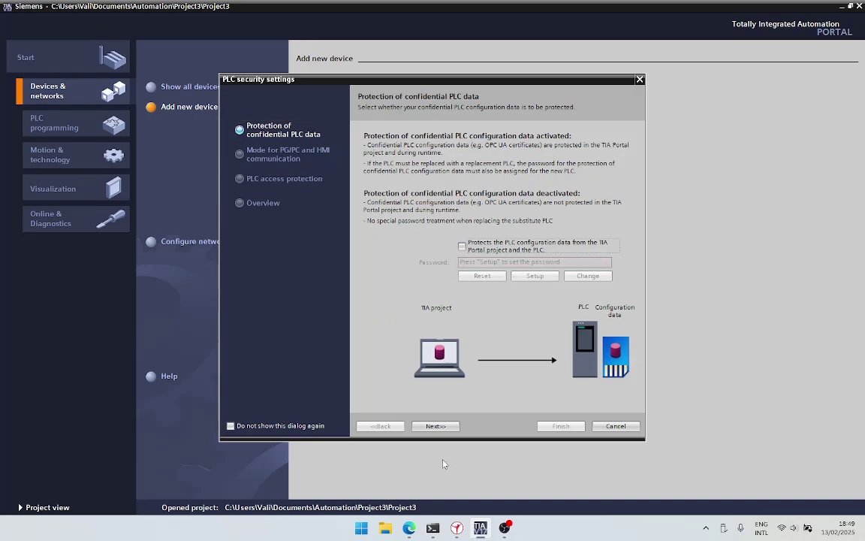
pyautogui.click(436, 425)
pyautogui.click(449, 266)
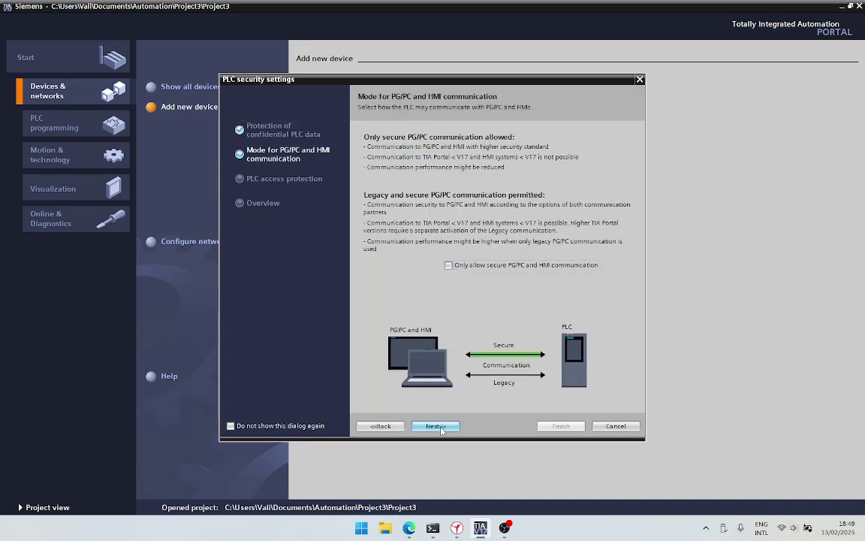
pyautogui.click(435, 426)
pyautogui.click(505, 297)
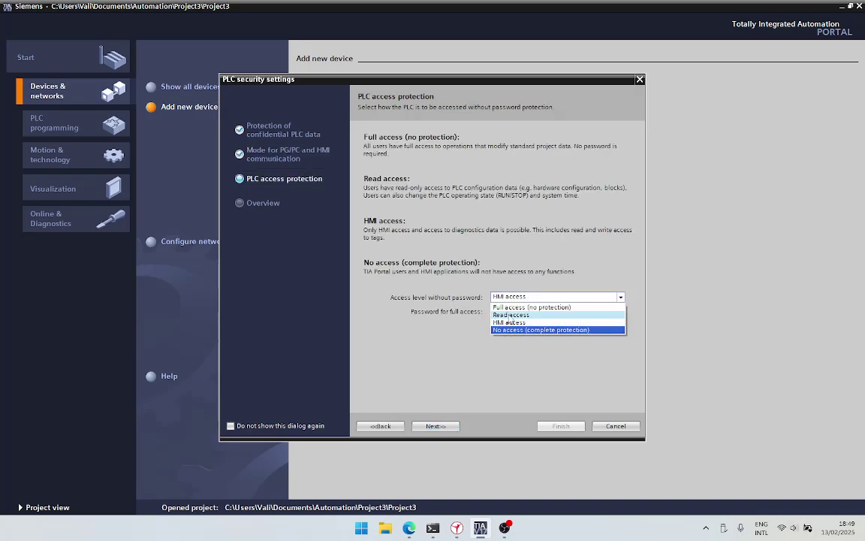
pyautogui.click(526, 307)
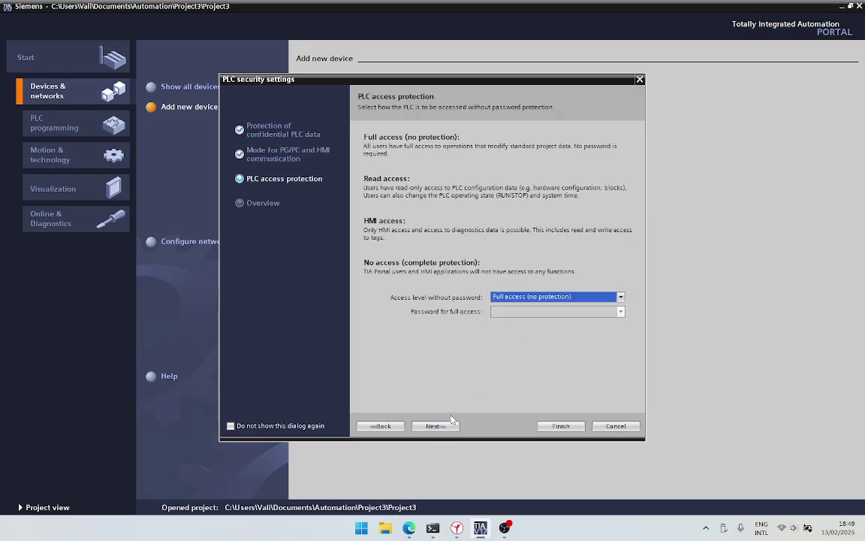
pyautogui.click(560, 426)
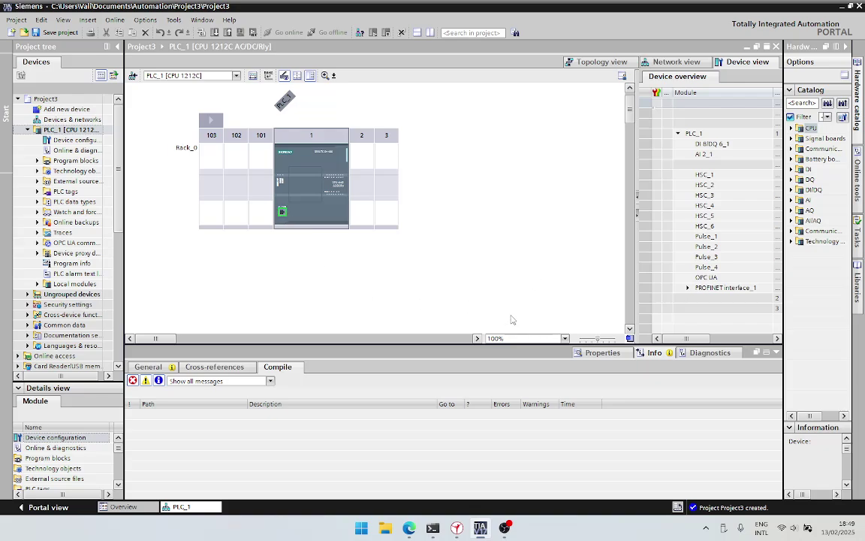
# - Enlarge the inspector area and open the IP address of the CPU's PROFINET interface for editing in its Ethernet address properties
pyautogui.moveTo(460, 343); pyautogui.dragTo(466, 258)
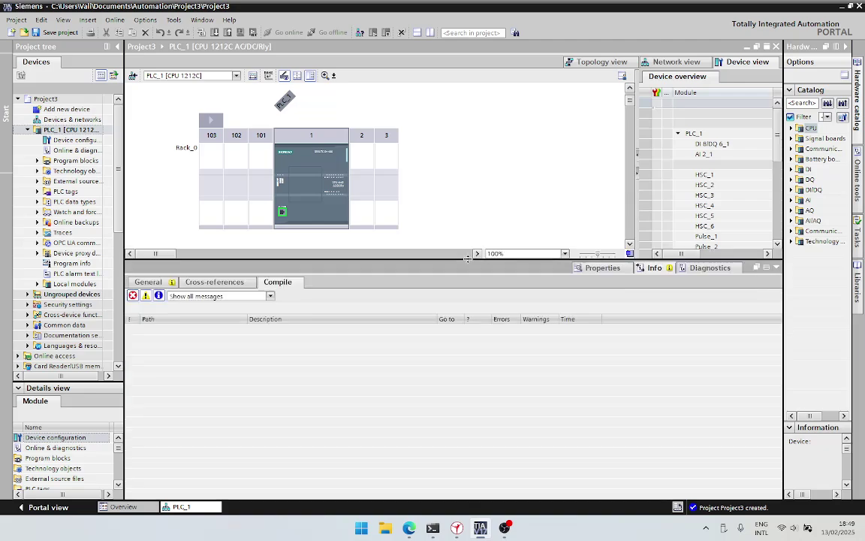
pyautogui.click(291, 188)
pyautogui.click(440, 230)
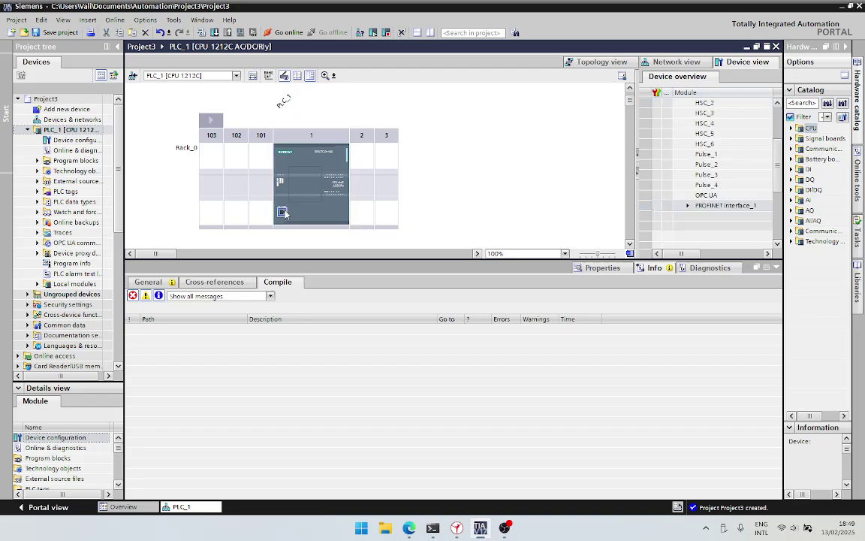
pyautogui.click(593, 268)
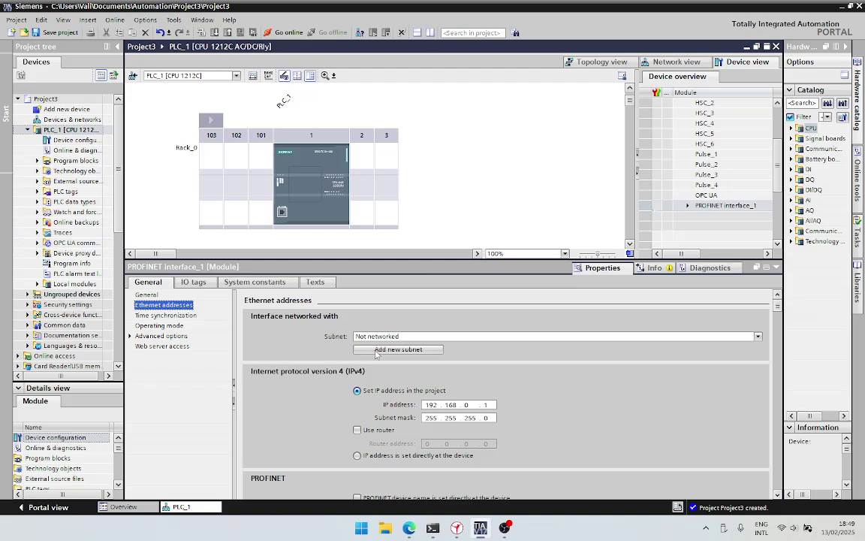
pyautogui.click(431, 405)
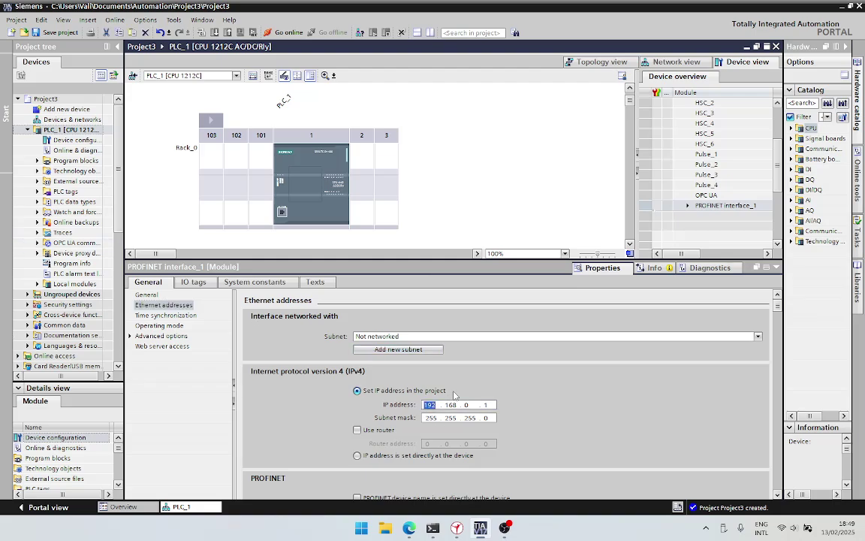
# - Open a Command Prompt, ping 10.23.9.224 to check the connection, and close the window
pyautogui.press('super')
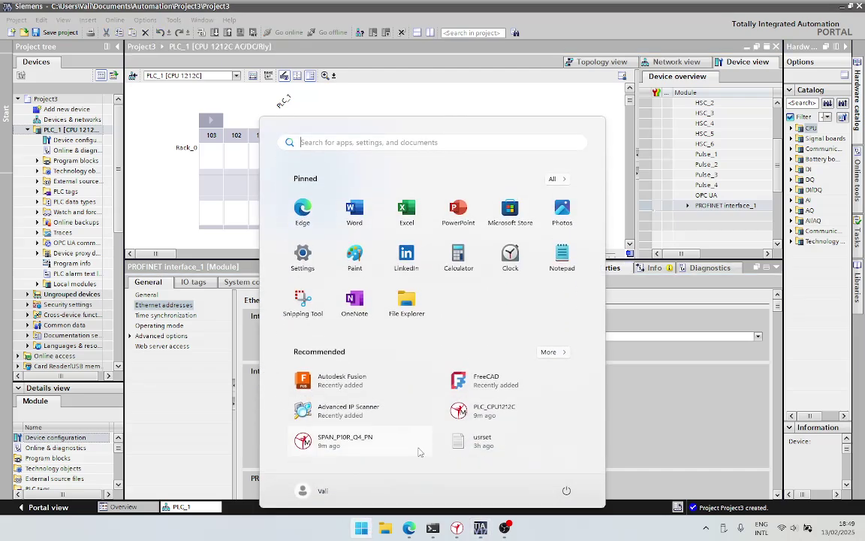
pyautogui.write('cmd')
pyautogui.press('Return')
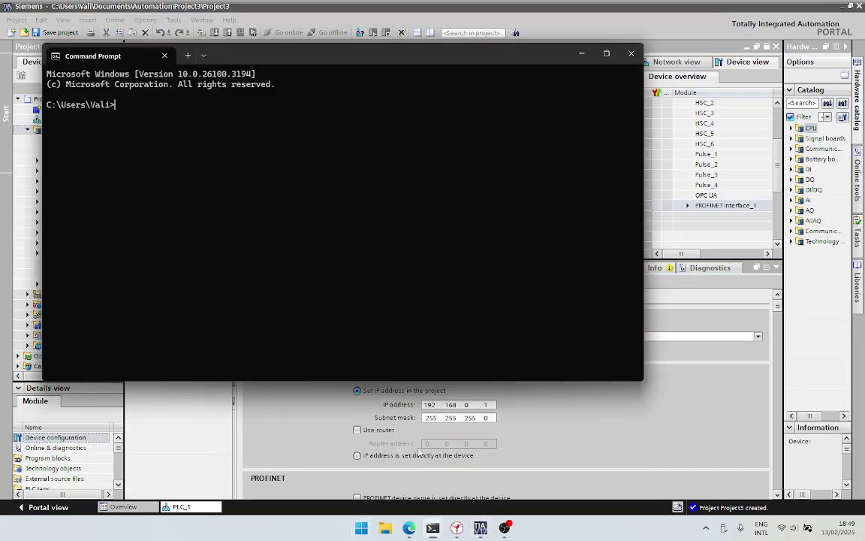
pyautogui.write('ping 10.23.9.224')
pyautogui.press('Return')
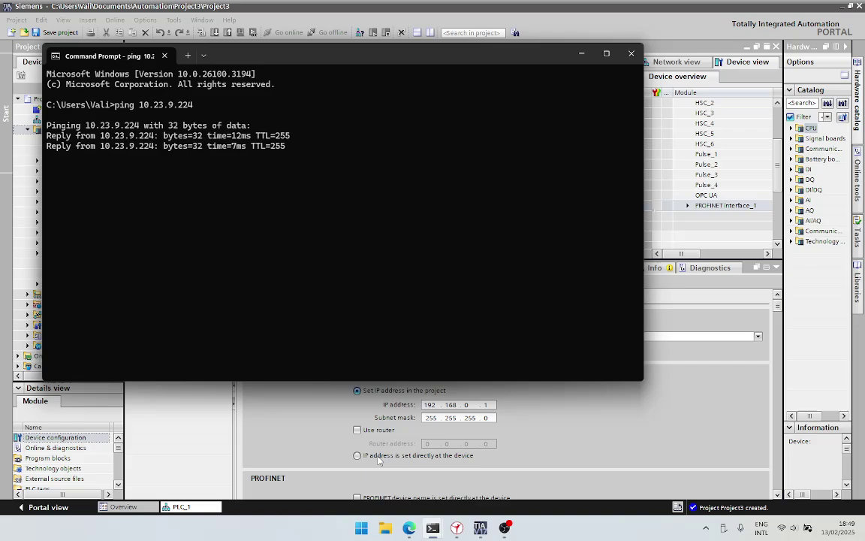
pyautogui.click(631, 55)
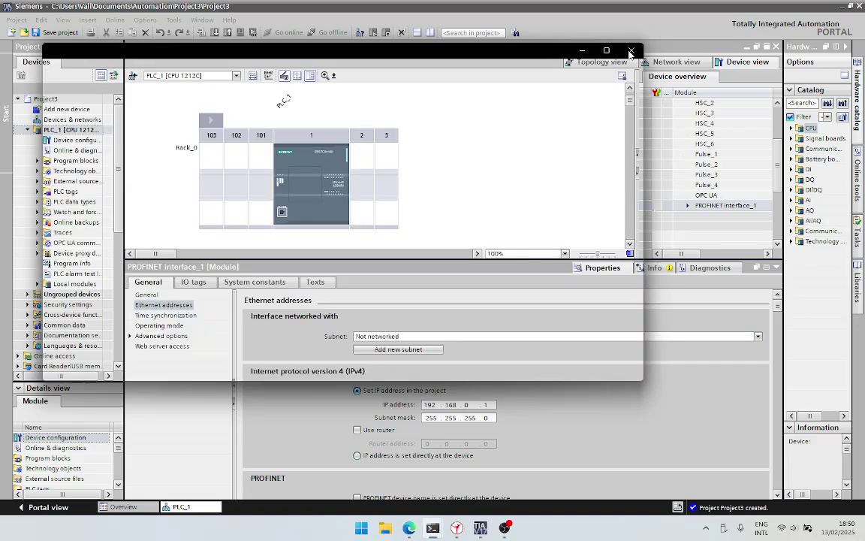
# - Set the IP address of the PROFINET interface to 10.23.9.244
pyautogui.write('10.23.9.2')
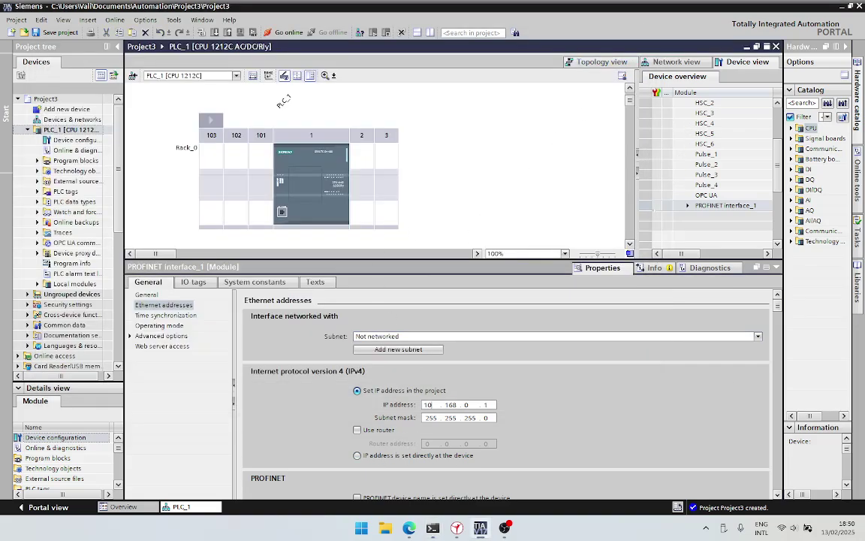
pyautogui.write('44')
pyautogui.click(315, 216)
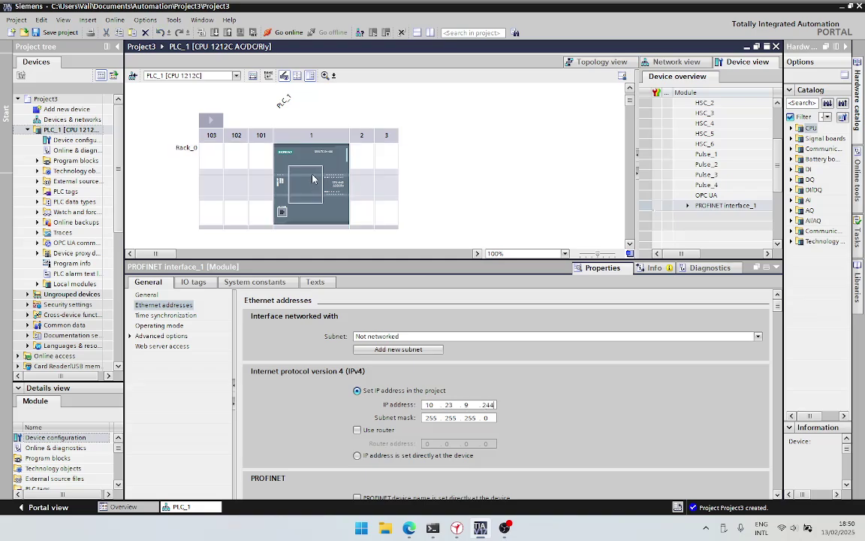
# - In the CPU's connection mechanisms under Protection & Security, permit access with PUT/GET communication from remote partner
pyautogui.click(315, 216)
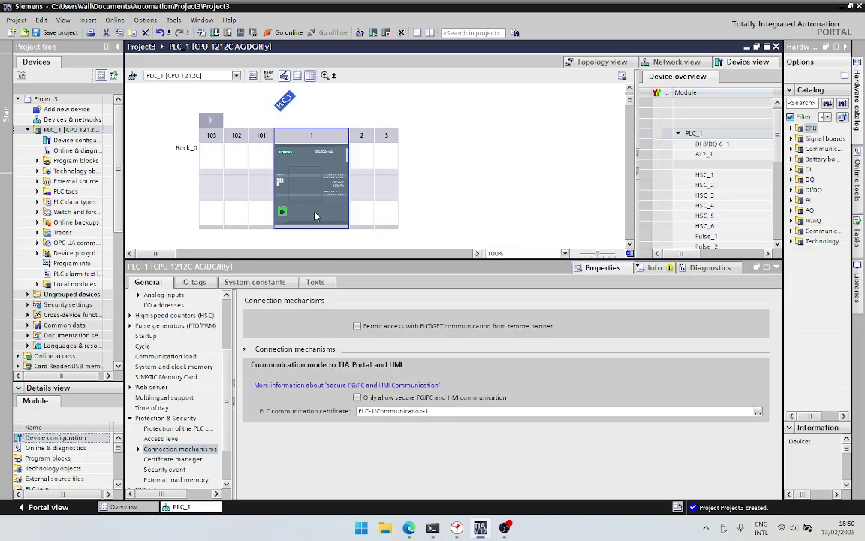
pyautogui.scroll(3, 160, 313)
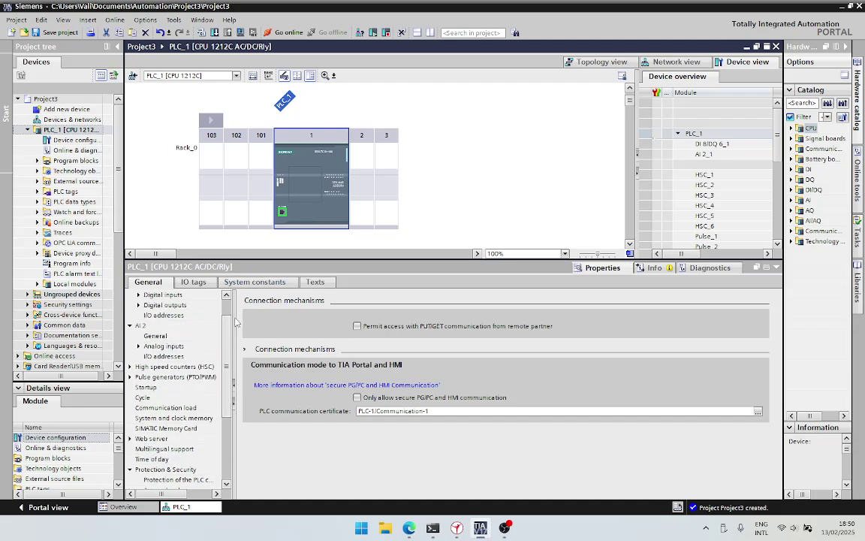
pyautogui.click(147, 296)
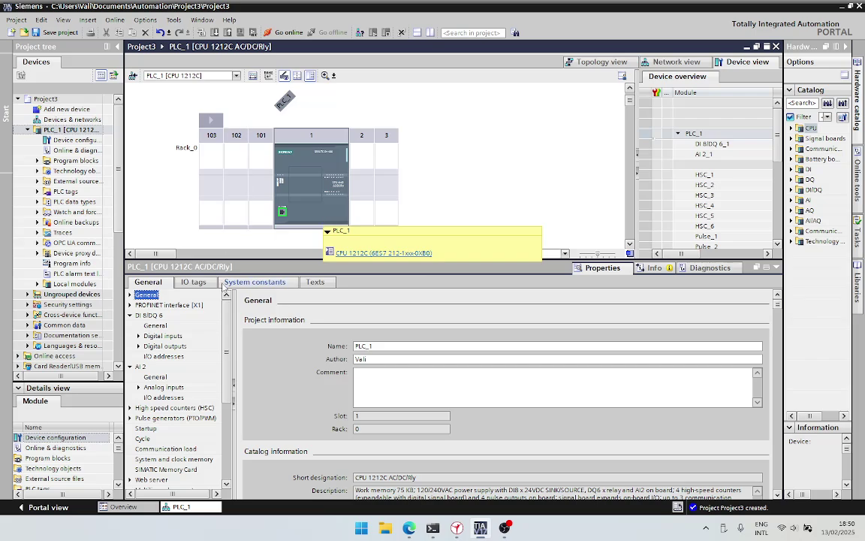
pyautogui.scroll(-3, 223, 376)
pyautogui.scroll(-2, 224, 376)
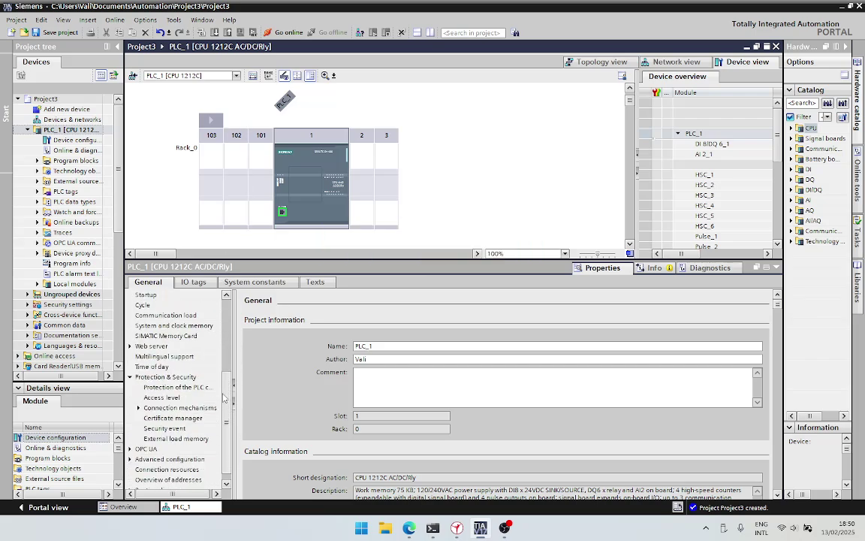
pyautogui.click(150, 367)
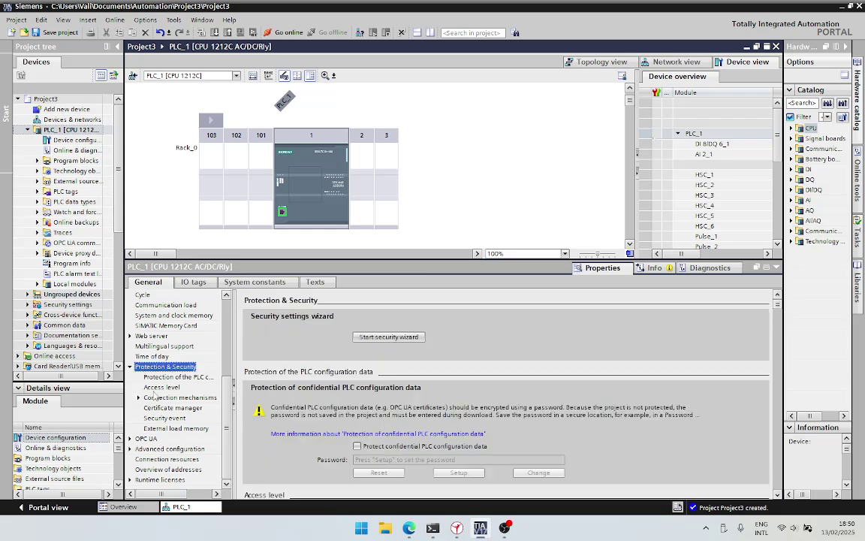
pyautogui.click(176, 397)
pyautogui.click(358, 328)
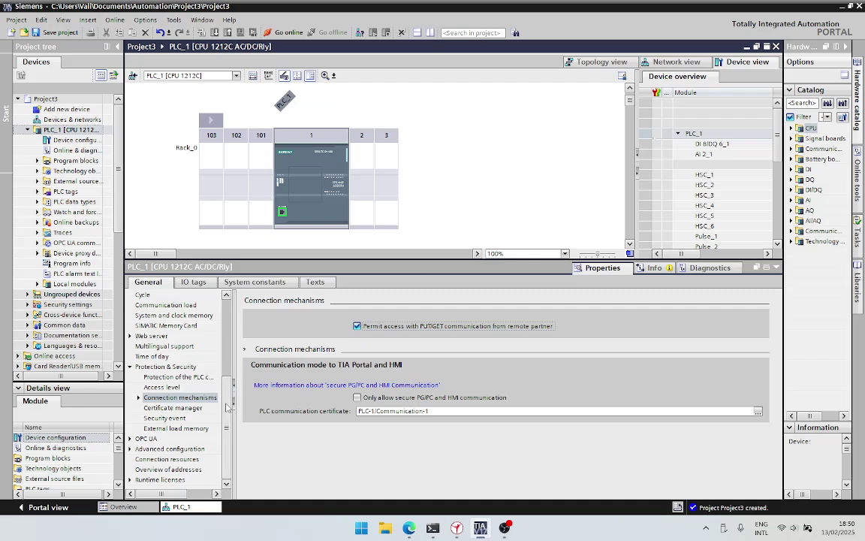
# - In the DI 8/DQ 6 I/O addresses of the CPU, set the organization block of the input addresses to None
pyautogui.moveTo(226, 407); pyautogui.dragTo(230, 329)
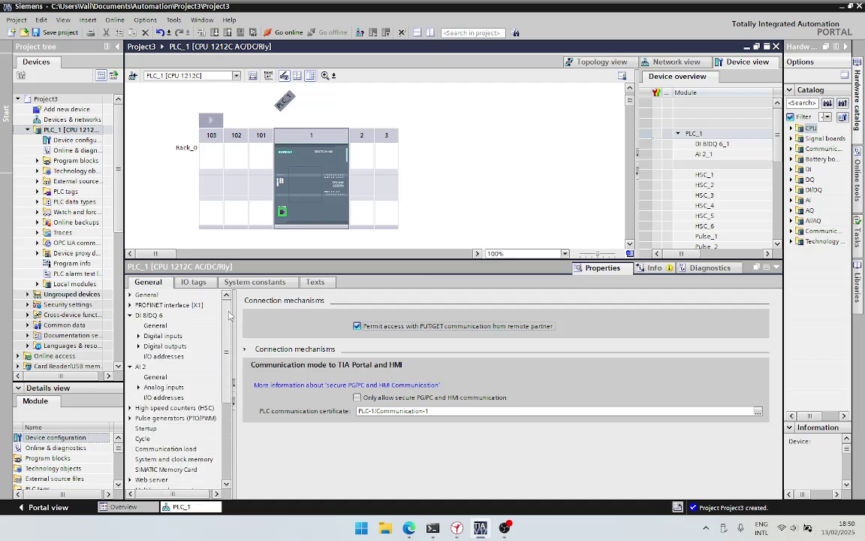
pyautogui.click(315, 217)
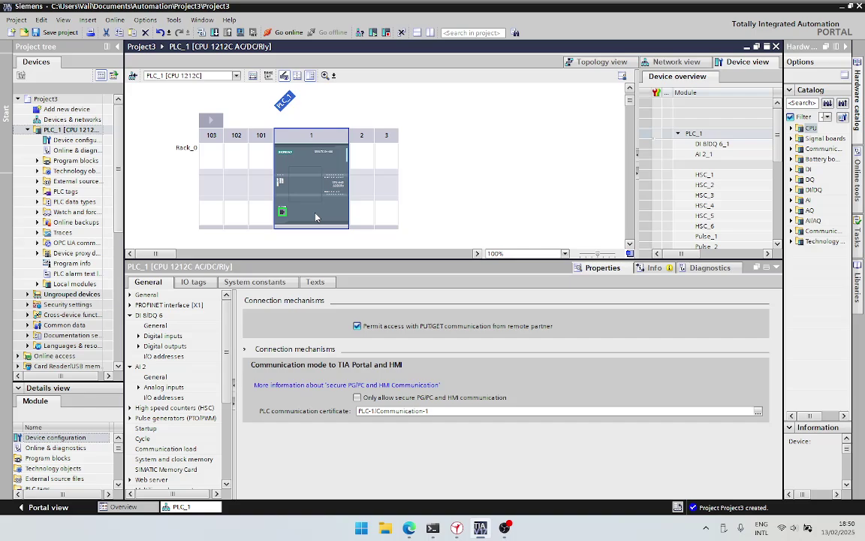
pyautogui.click(163, 357)
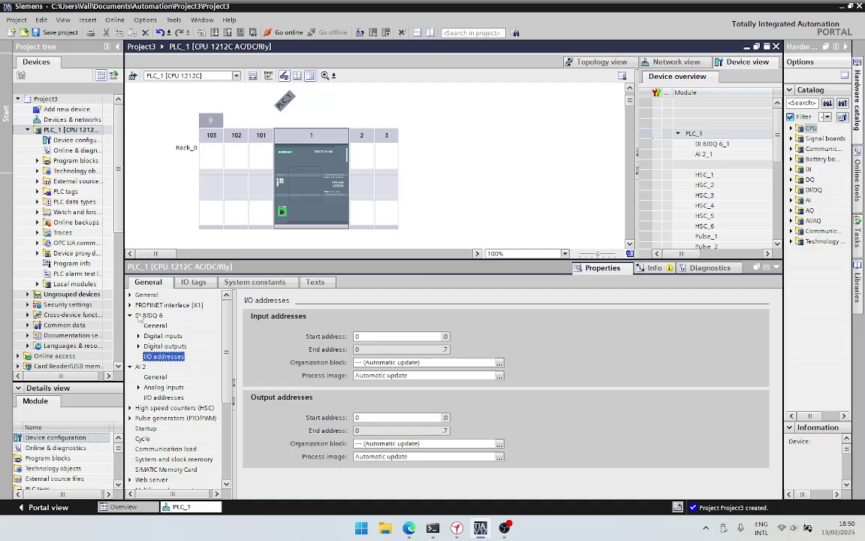
pyautogui.click(147, 316)
pyautogui.click(158, 358)
pyautogui.click(499, 363)
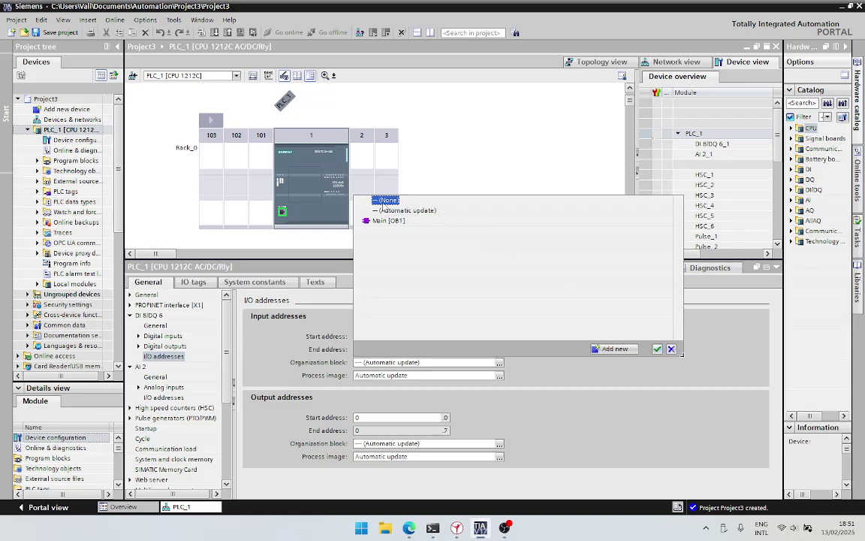
pyautogui.click(657, 349)
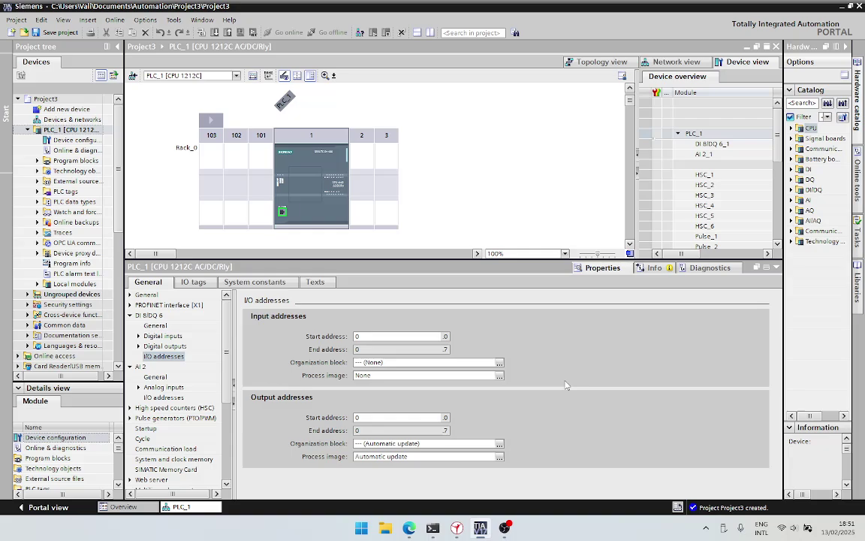
pyautogui.click(360, 362)
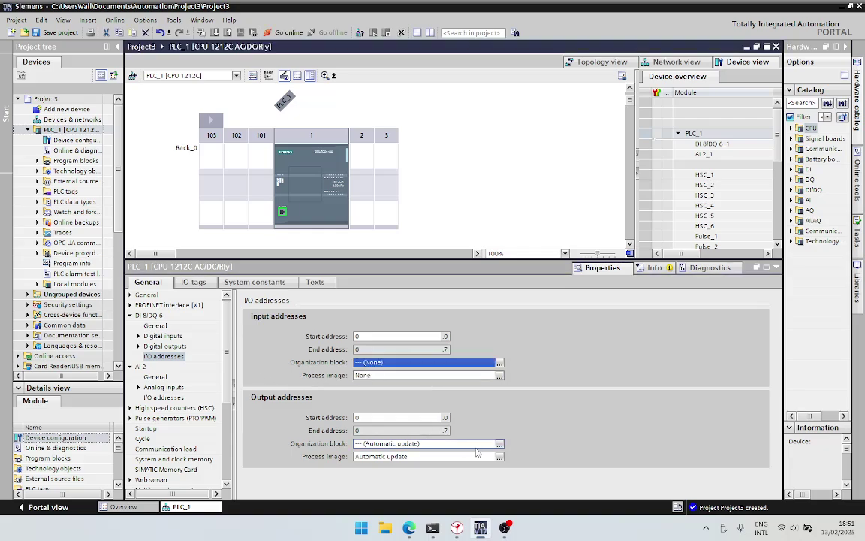
# - Set the organization block of the DI 8/DQ 6 output addresses to None
pyautogui.click(500, 445)
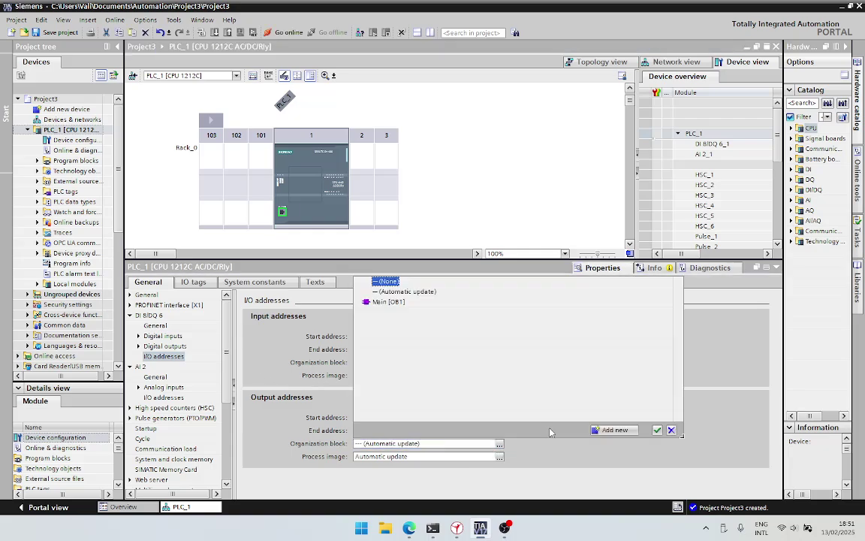
pyautogui.click(658, 431)
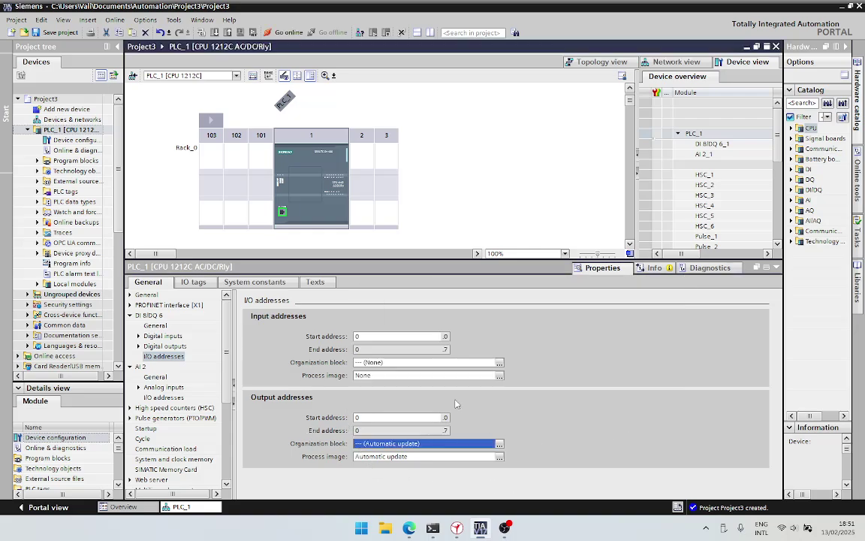
pyautogui.click(499, 458)
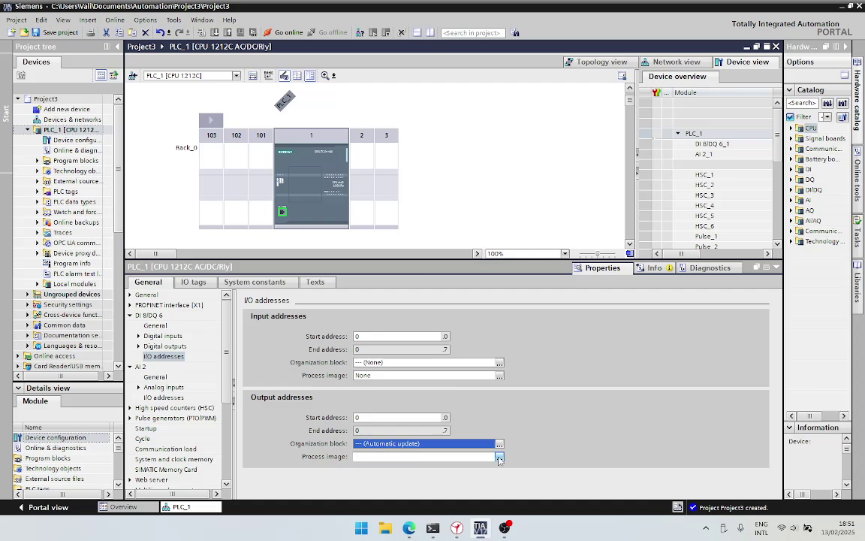
pyautogui.click(500, 444)
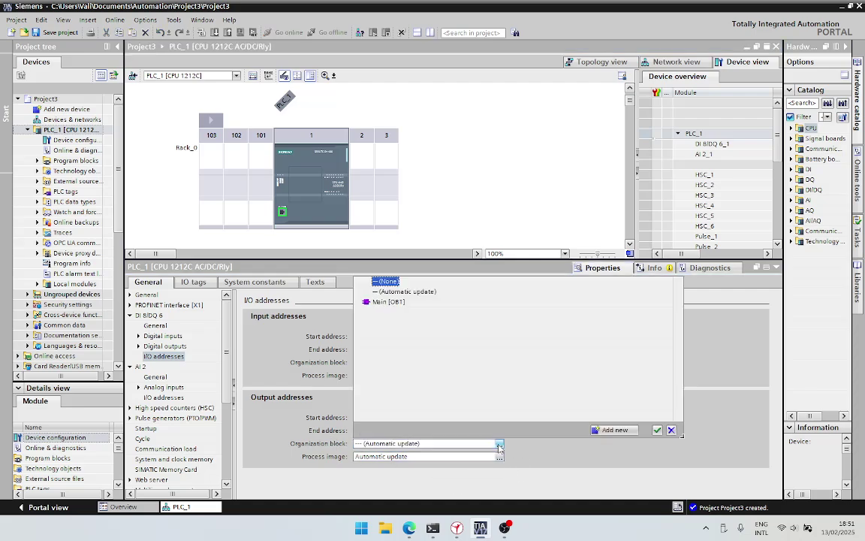
pyautogui.click(657, 431)
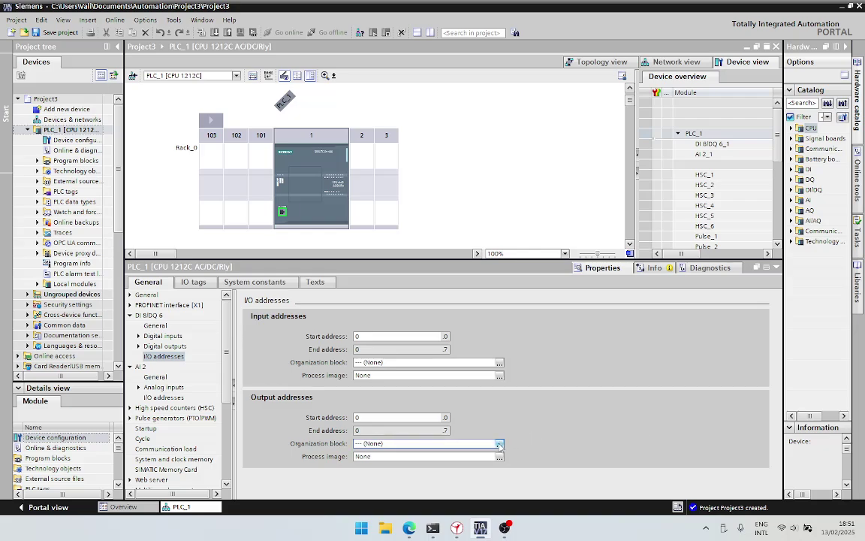
pyautogui.click(535, 443)
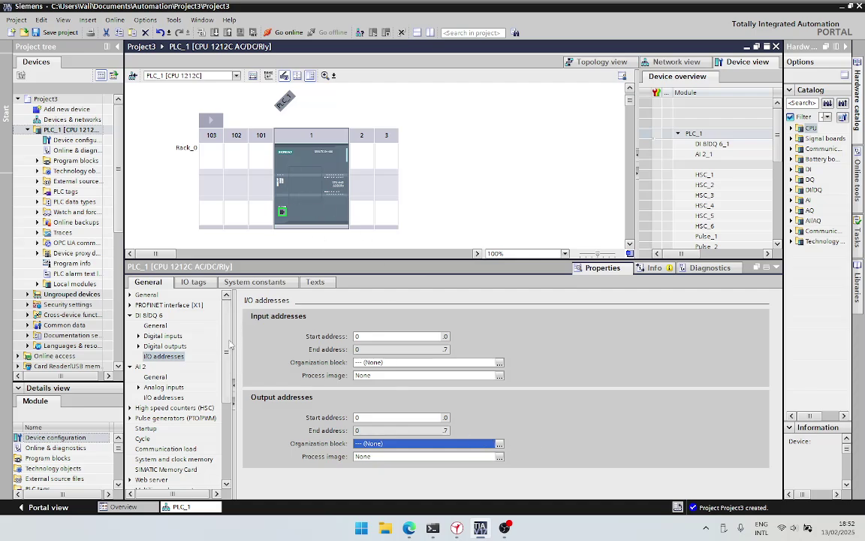
# - In the AI 2 I/O addresses of the CPU, set the organization block of the input addresses to None
pyautogui.moveTo(226, 345); pyautogui.dragTo(227, 352)
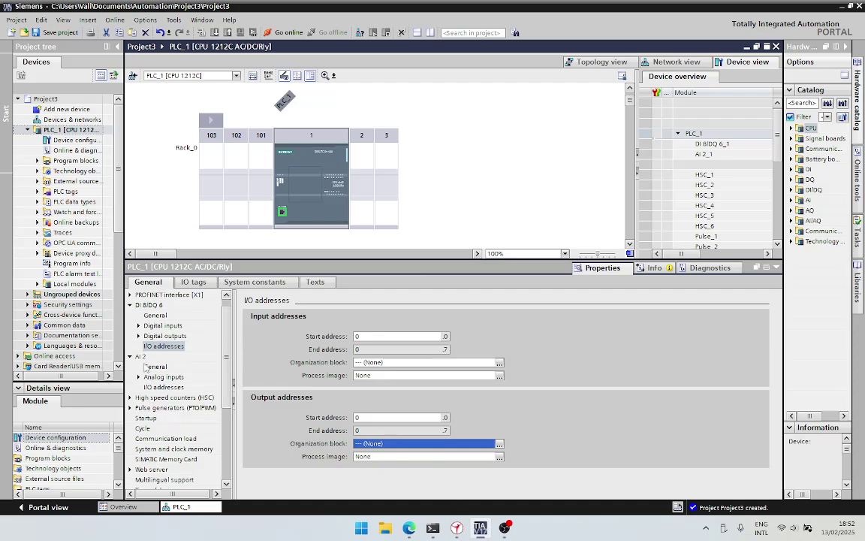
pyautogui.click(157, 387)
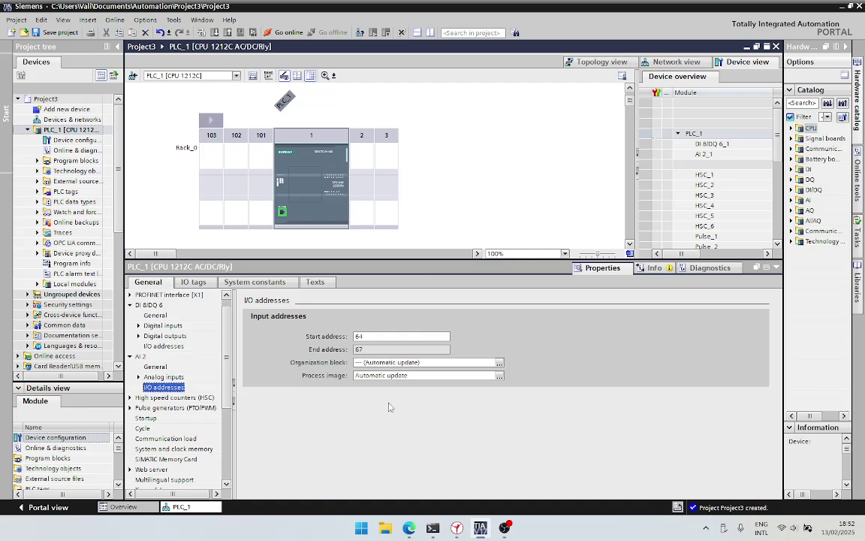
pyautogui.click(500, 362)
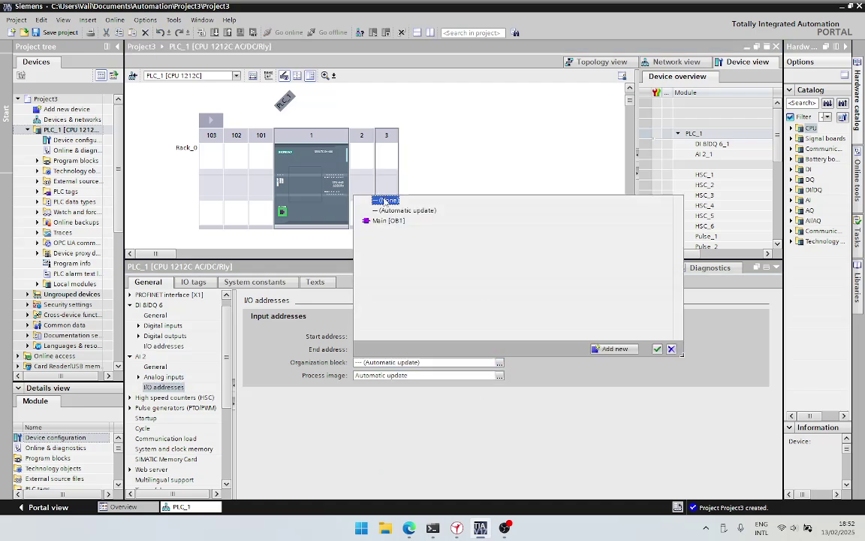
pyautogui.click(656, 349)
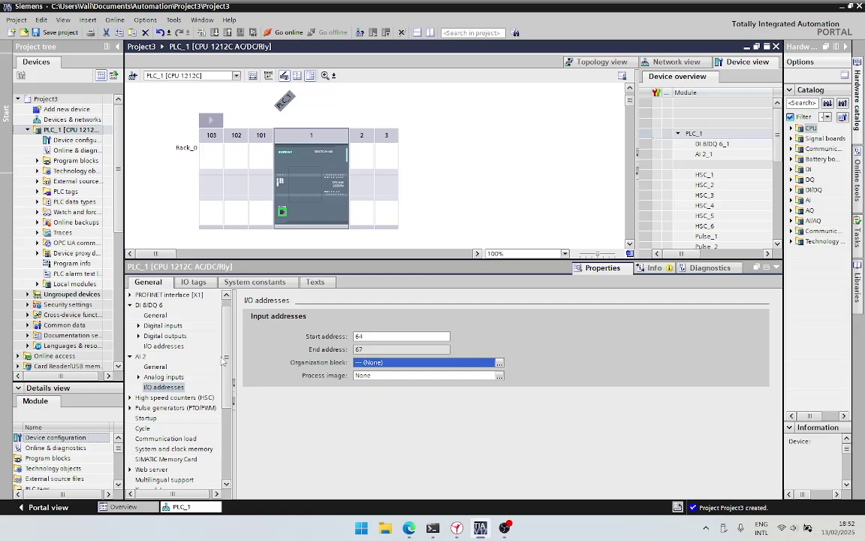
# - Enlarge the device view area and review the organization block and process image settings in the DI 8/DQ 6 I/O addresses
pyautogui.moveTo(295, 259); pyautogui.dragTo(288, 380)
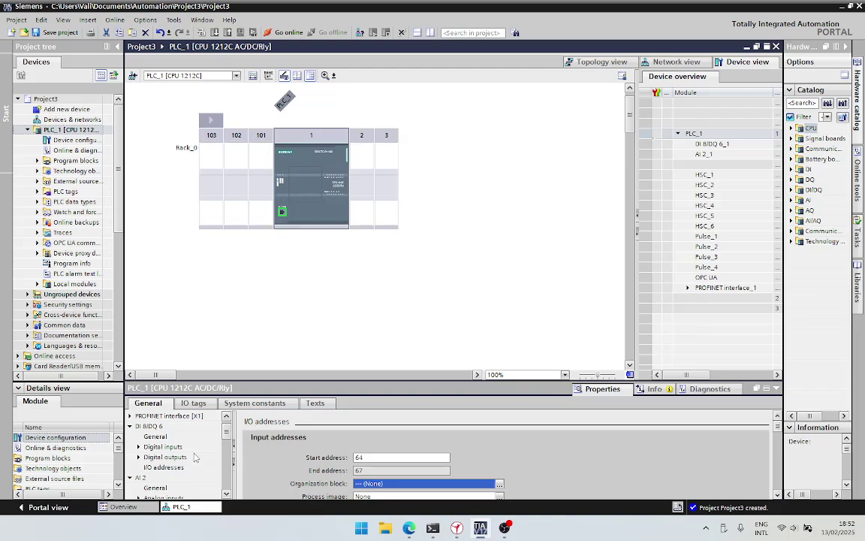
pyautogui.moveTo(226, 434)
pyautogui.mouseDown()
pyautogui.moveTo(227, 452)
pyautogui.moveTo(226, 427)
pyautogui.moveTo(226, 436)
pyautogui.mouseUp()
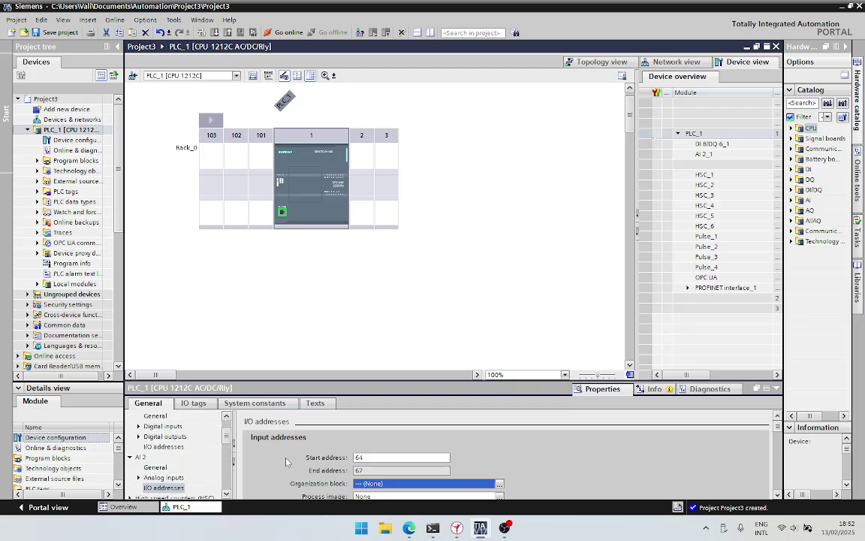
pyautogui.scroll(-1, 291, 464)
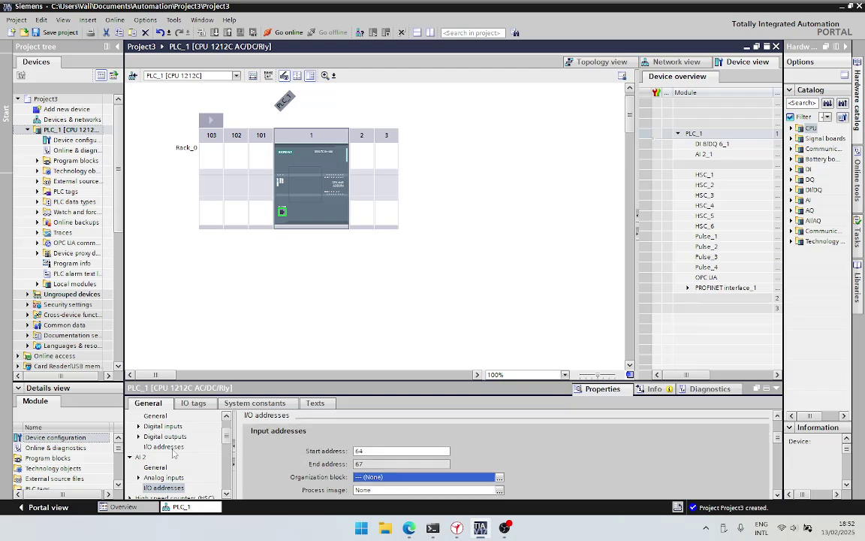
pyautogui.click(163, 447)
pyautogui.scroll(-2, 459, 421)
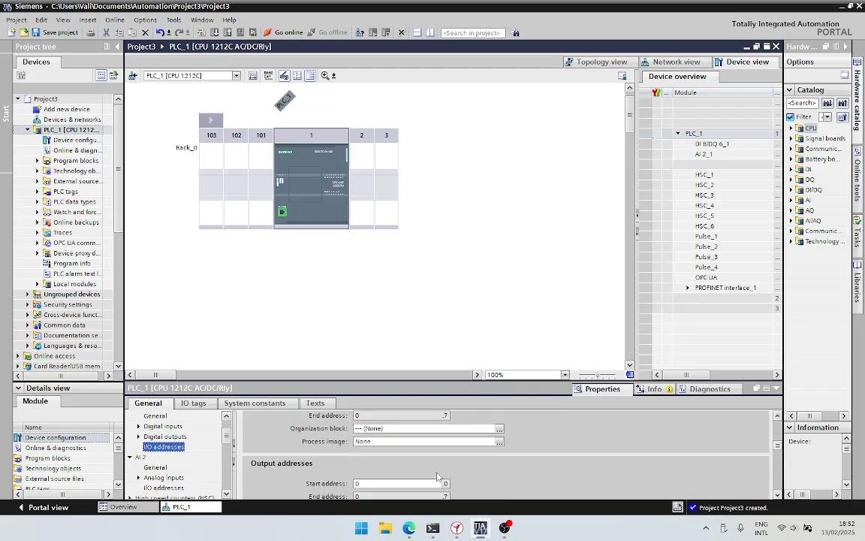
pyautogui.scroll(-3, 437, 477)
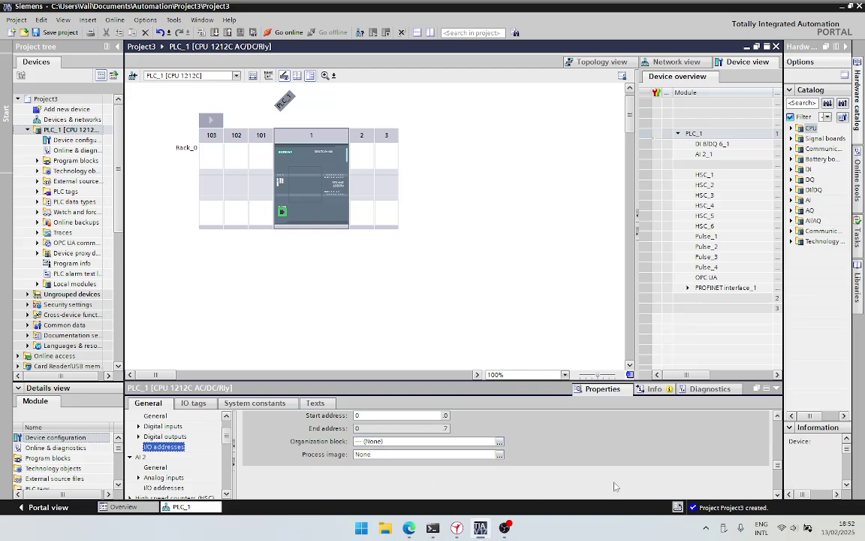
pyautogui.scroll(5, 608, 477)
pyautogui.scroll(-4, 603, 467)
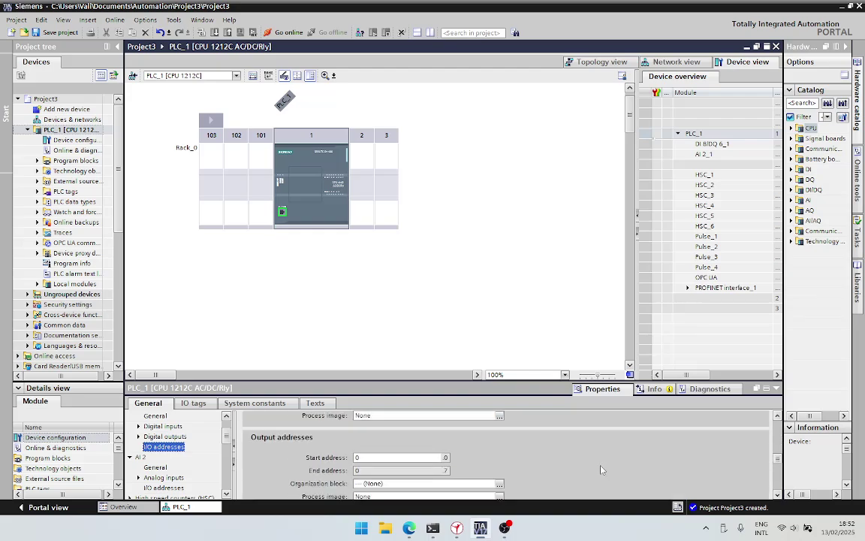
pyautogui.scroll(-2, 601, 470)
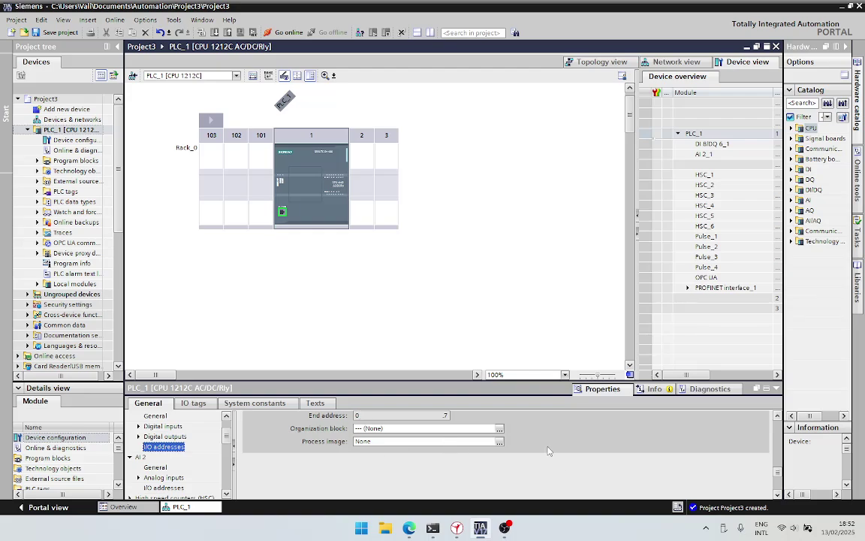
pyautogui.scroll(5, 549, 451)
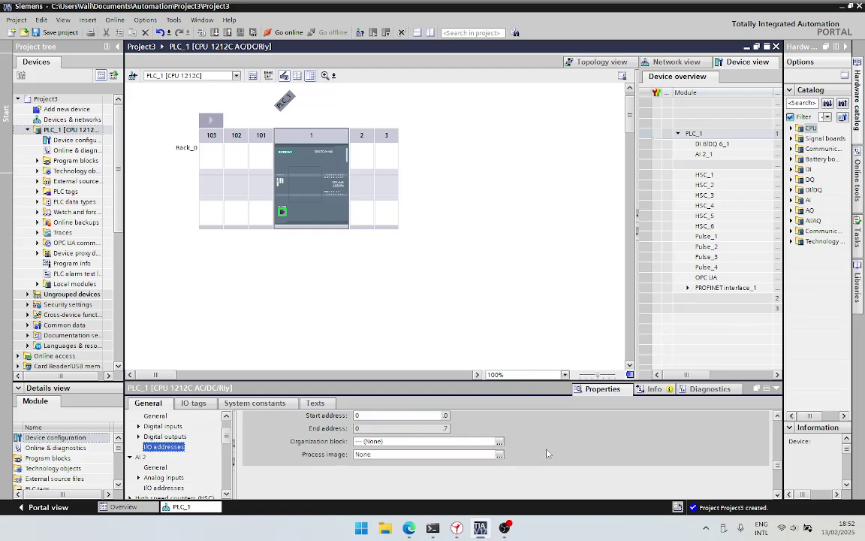
# - Open the Main [OB1] program block and place a normally open contact and an assignment coil in Network 1
pyautogui.click(37, 160)
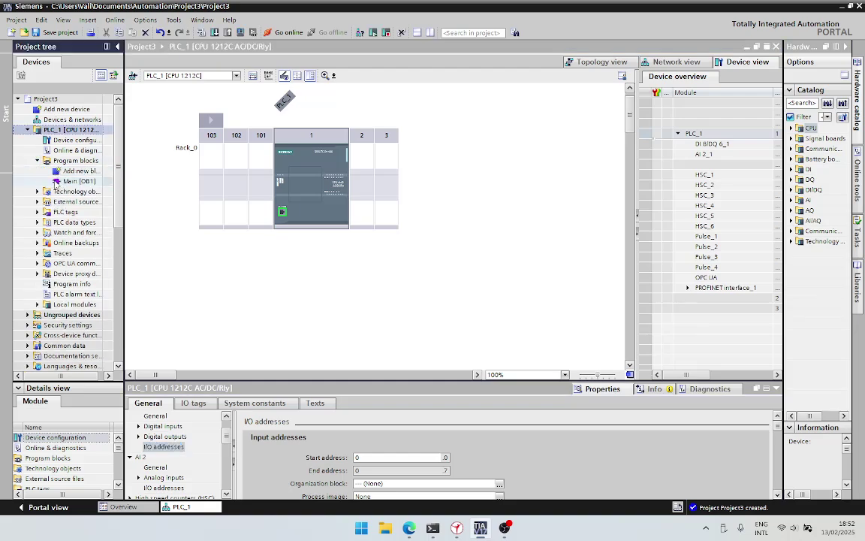
pyautogui.doubleClick(57, 182)
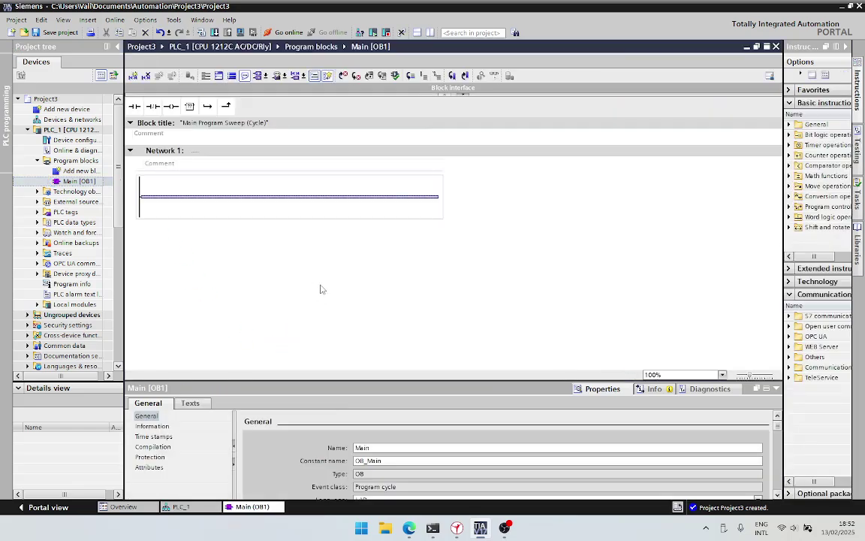
pyautogui.moveTo(777, 199); pyautogui.dragTo(567, 199)
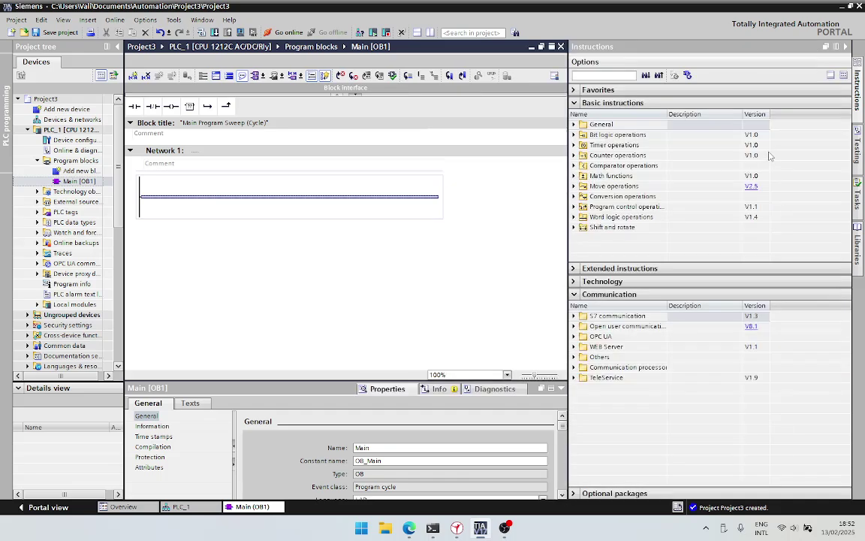
pyautogui.doubleClick(593, 135)
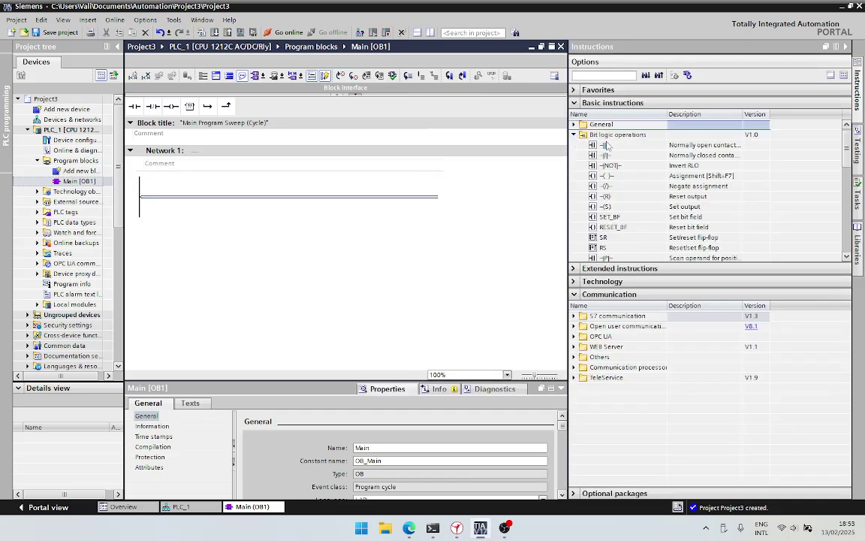
pyautogui.moveTo(601, 145); pyautogui.dragTo(211, 196)
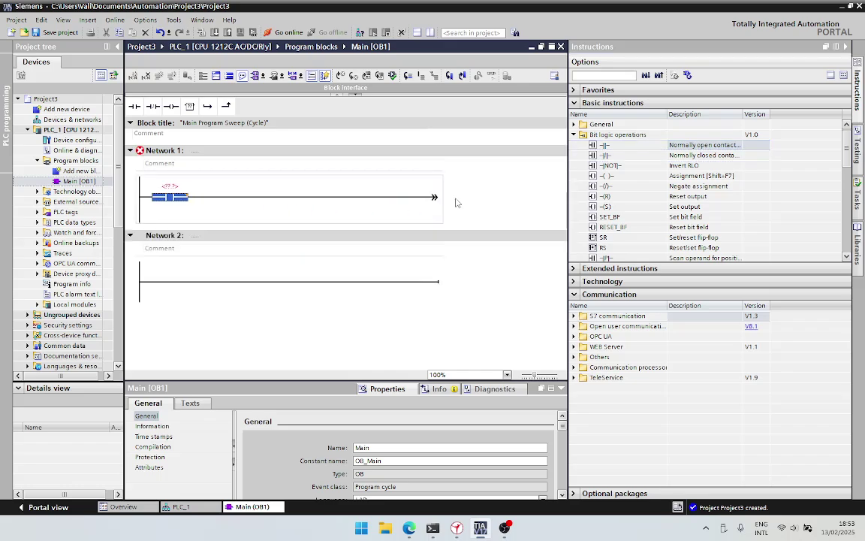
pyautogui.moveTo(604, 175); pyautogui.dragTo(353, 208)
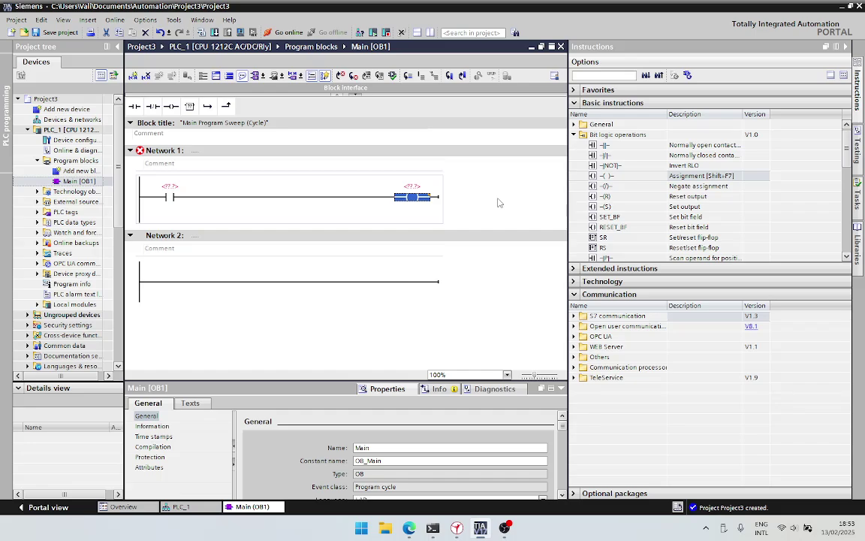
# - Insert a MOVE instruction in Network 2 of Main [OB1] and collapse the instruction list
pyautogui.click(575, 136)
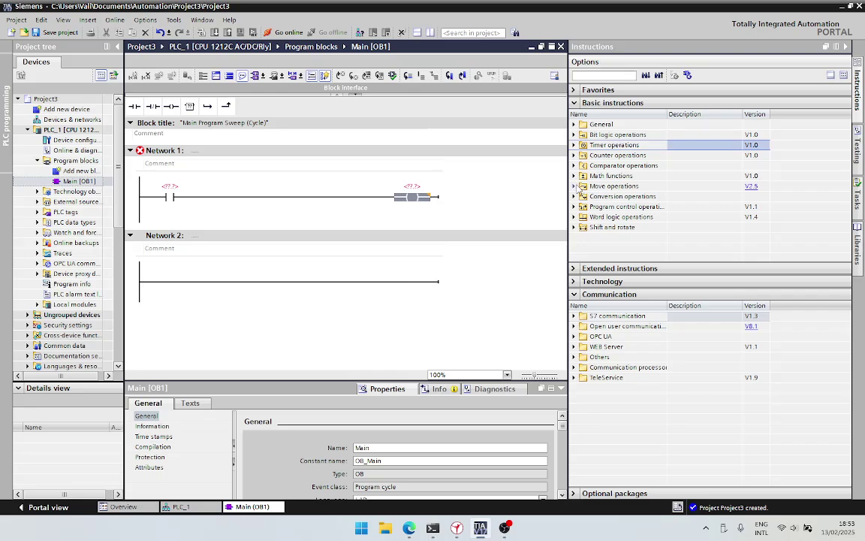
pyautogui.click(574, 186)
pyautogui.moveTo(607, 196); pyautogui.dragTo(278, 283)
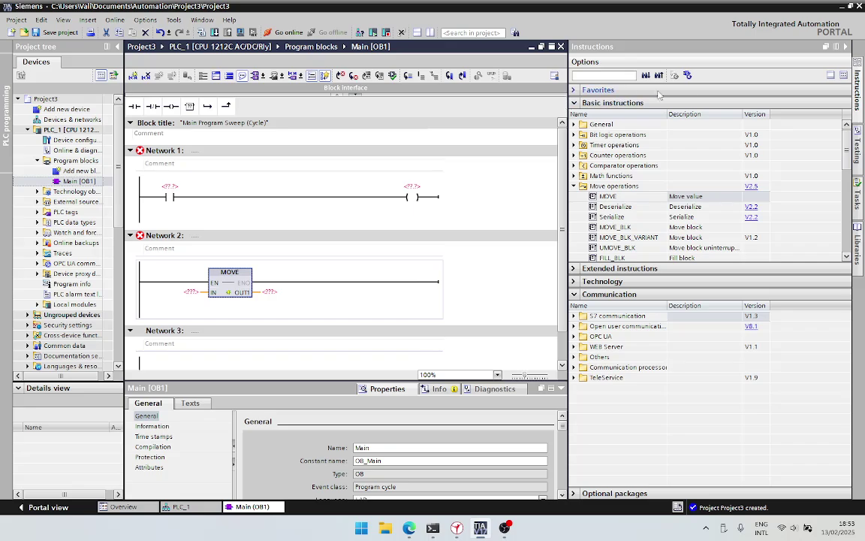
pyautogui.click(845, 46)
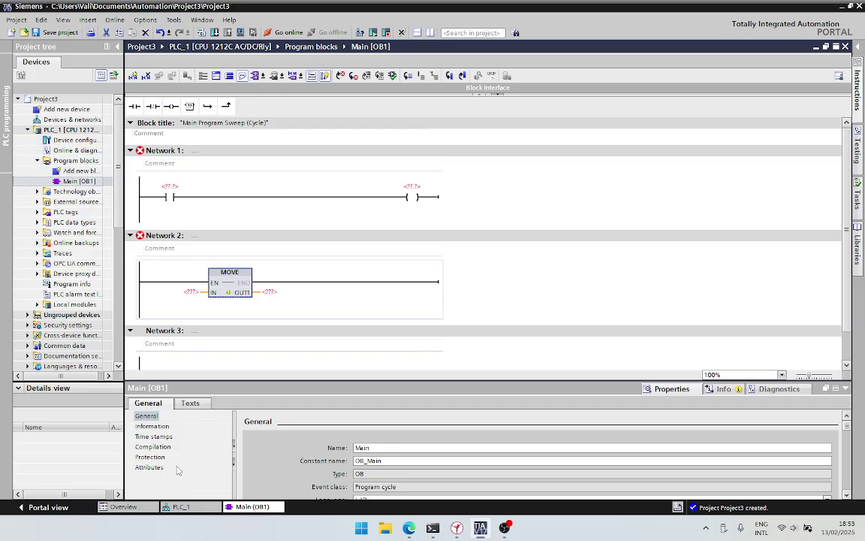
# - Return to the PLC_1 device view and examine the module I and Q addresses in the device overview
pyautogui.hotkey('ctrl', 'Tab')
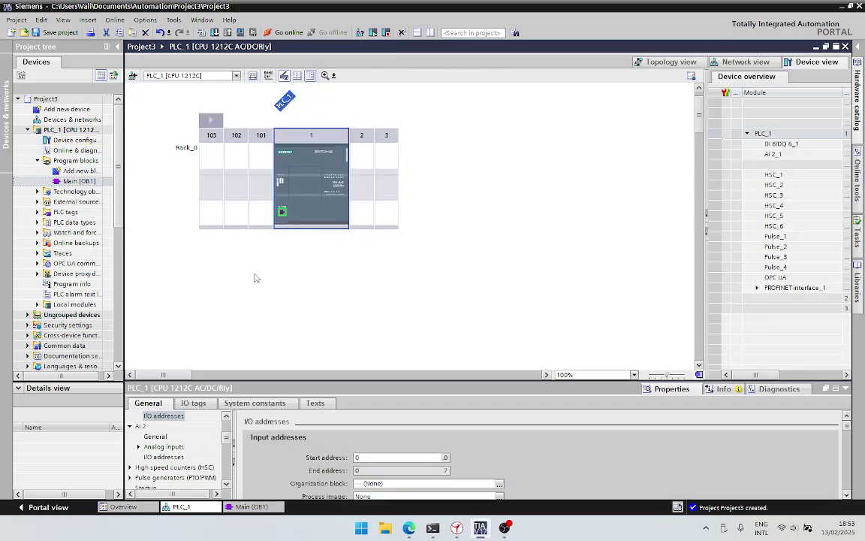
pyautogui.moveTo(705, 157); pyautogui.dragTo(505, 157)
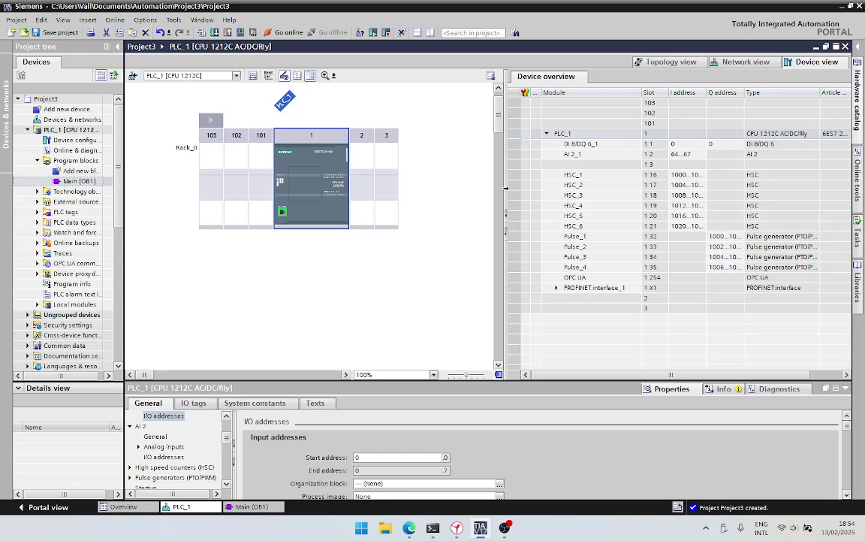
pyautogui.moveTo(541, 188); pyautogui.dragTo(696, 185)
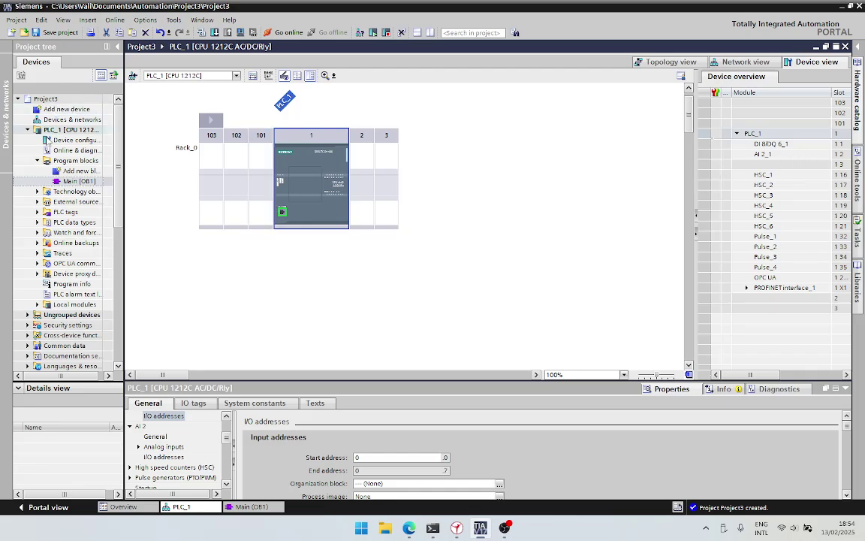
# - Open the default tag table of PLC_1 and add a tag named black_switch
pyautogui.doubleClick(67, 182)
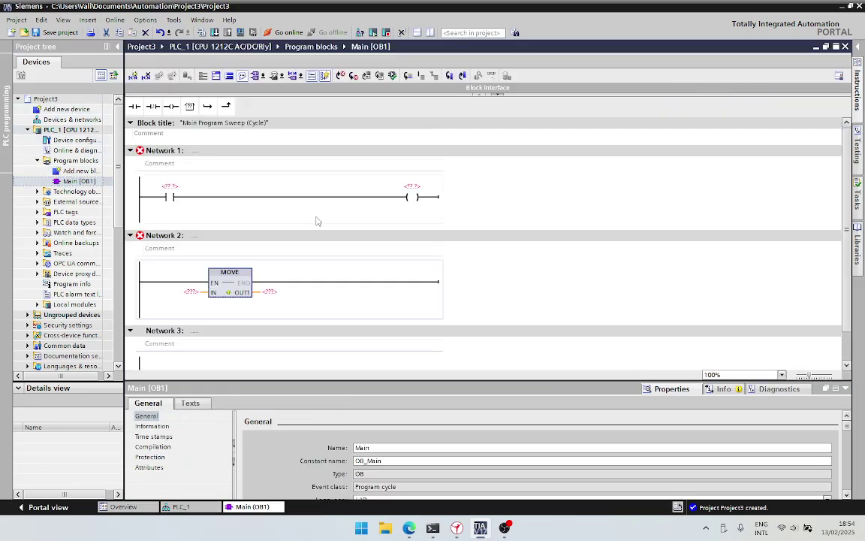
pyautogui.click(169, 188)
pyautogui.click(37, 211)
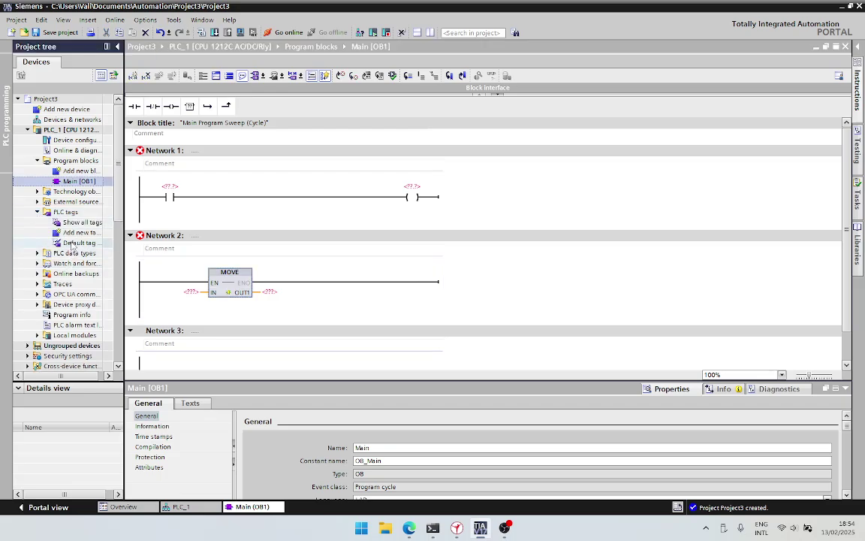
pyautogui.doubleClick(75, 243)
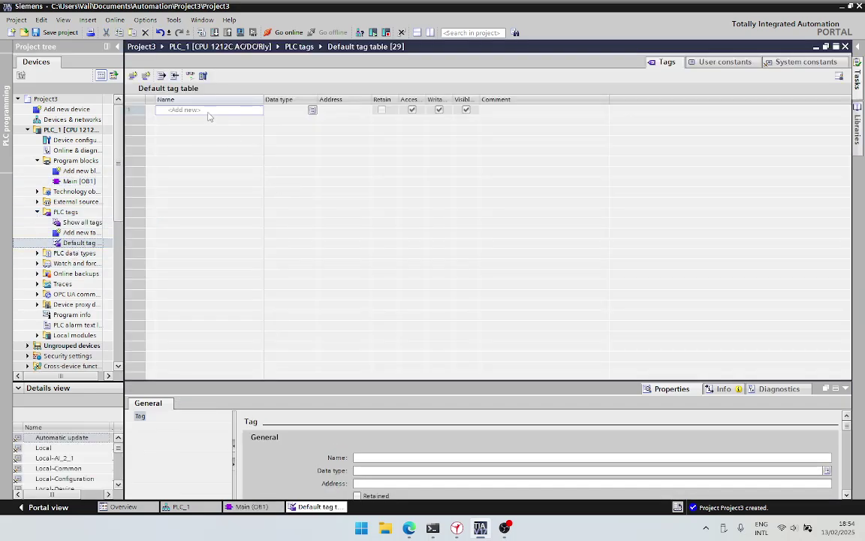
pyautogui.click(209, 111)
pyautogui.write('bla')
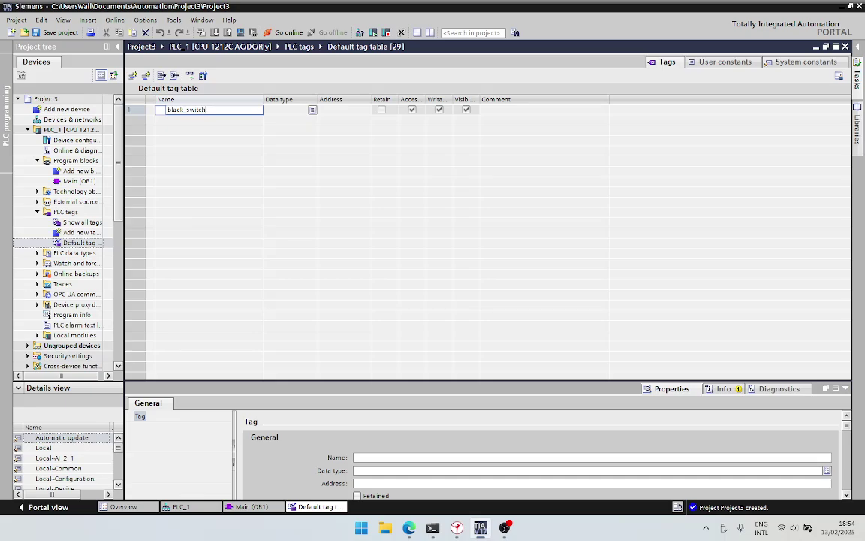
pyautogui.write('ck_switch')
pyautogui.press('Return')
# - Set the address of the black_switch tag to %I0.2
pyautogui.click(334, 110)
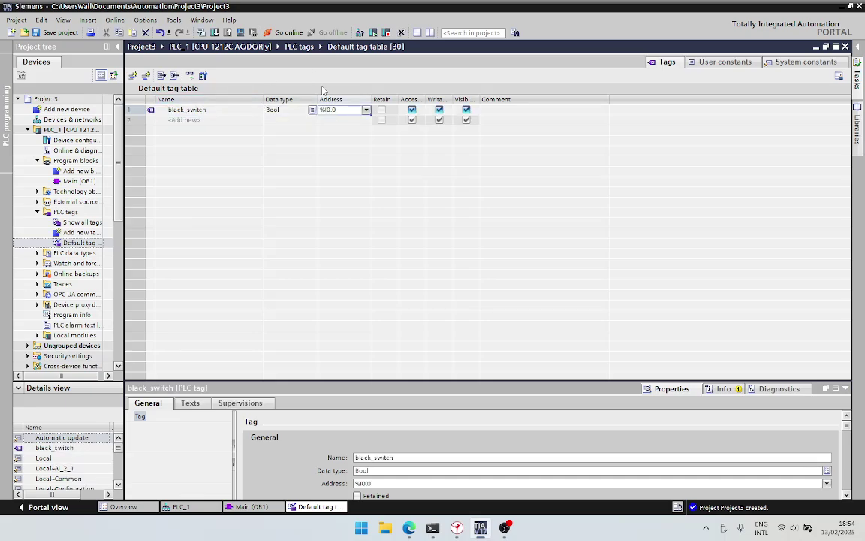
pyautogui.click(334, 110)
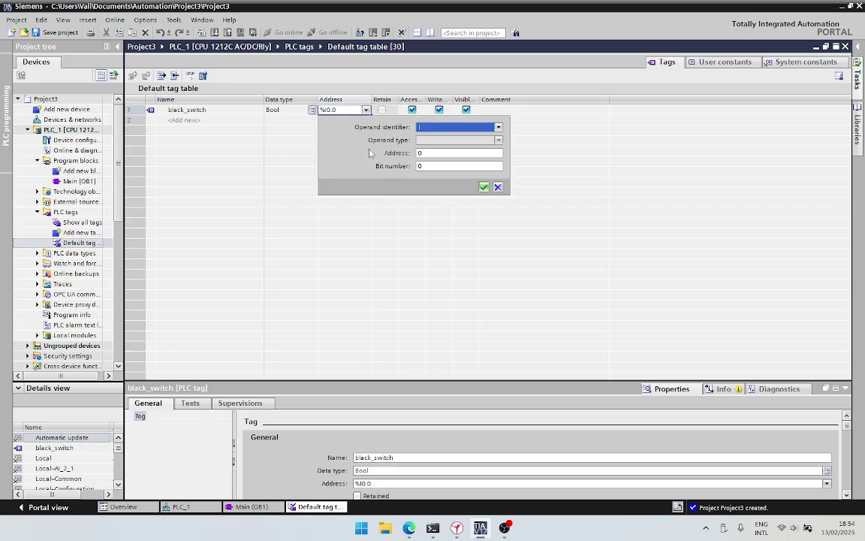
pyautogui.click(446, 166)
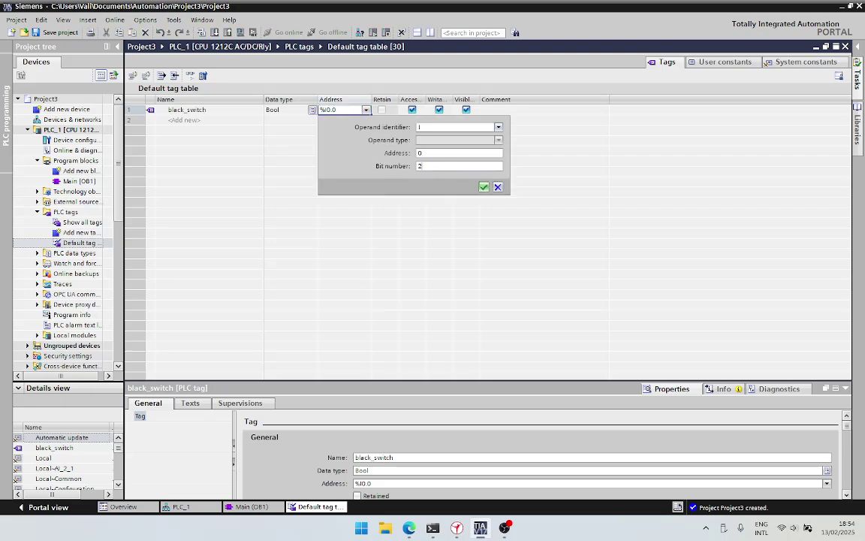
pyautogui.write('2')
pyautogui.click(484, 187)
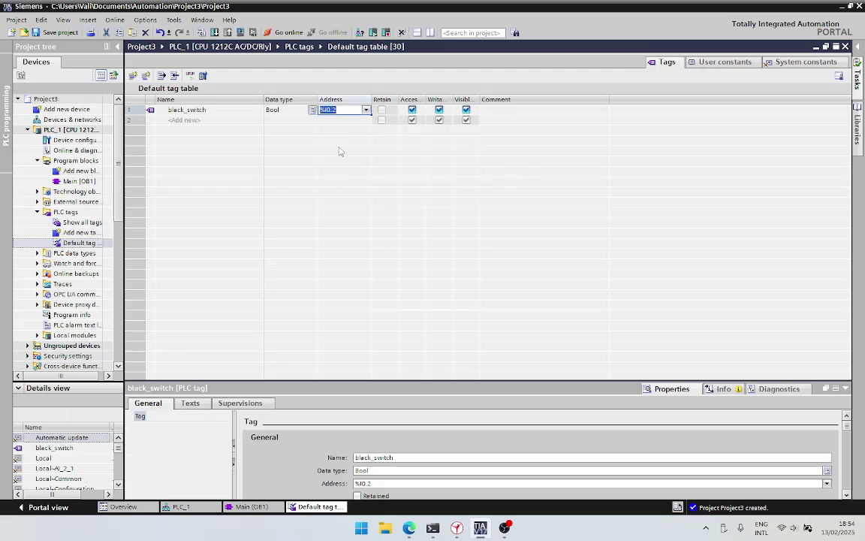
# - Add a tag named green_led to the default tag table
pyautogui.click(178, 121)
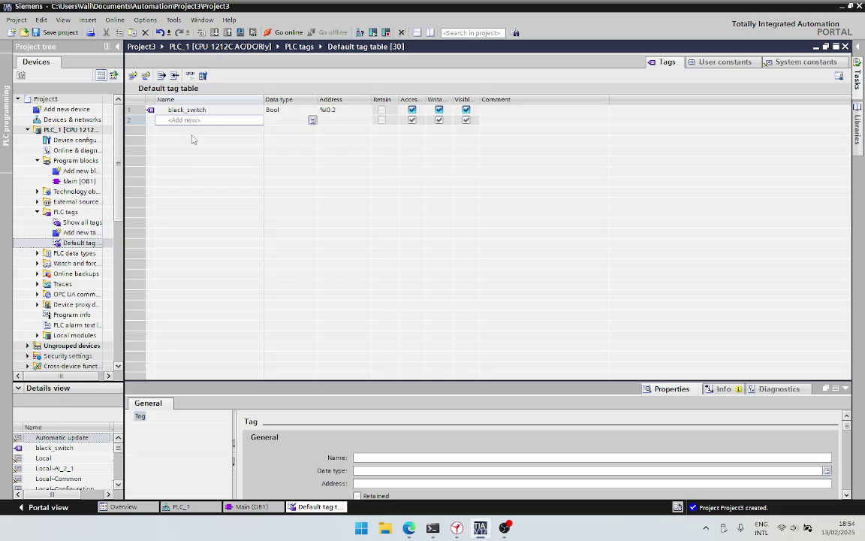
pyautogui.write('green_led')
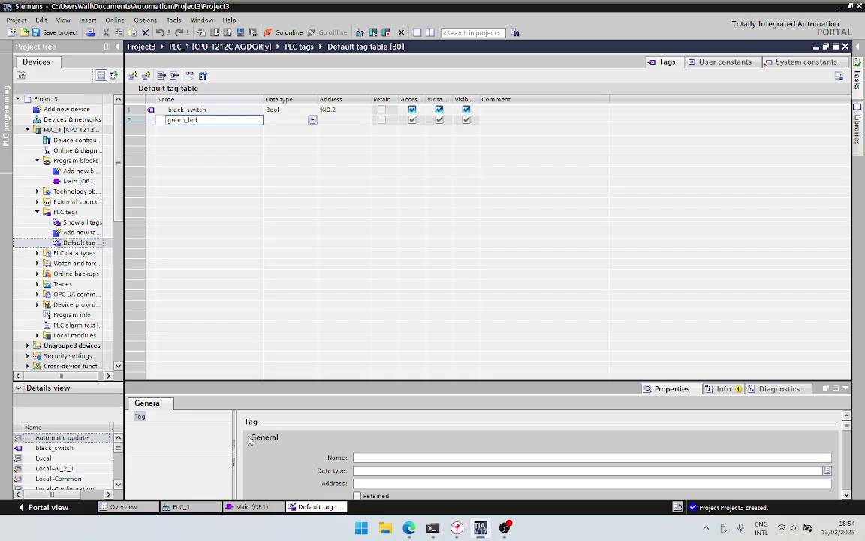
pyautogui.hotkey('alt', 'Tab')
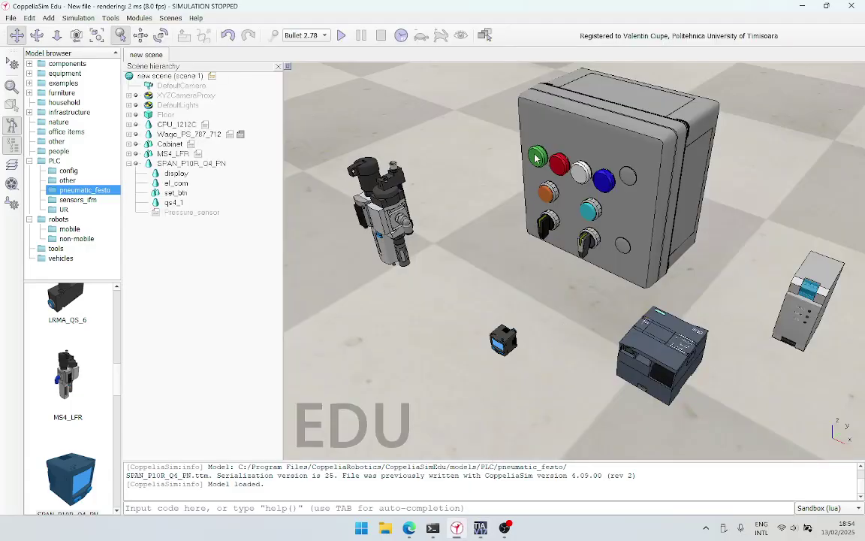
pyautogui.hotkey('alt', 'Tab')
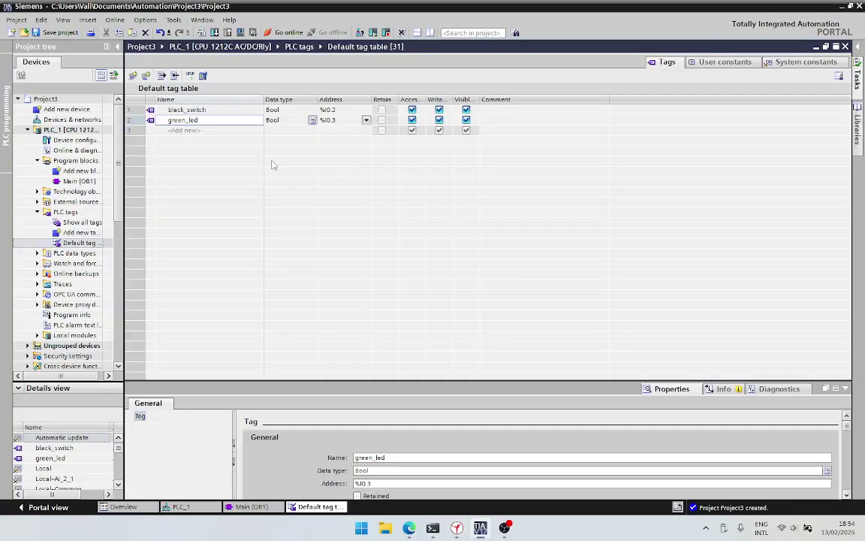
# - Set the address of the green_led tag to %Q0.0
pyautogui.click(330, 120)
pyautogui.click(313, 120)
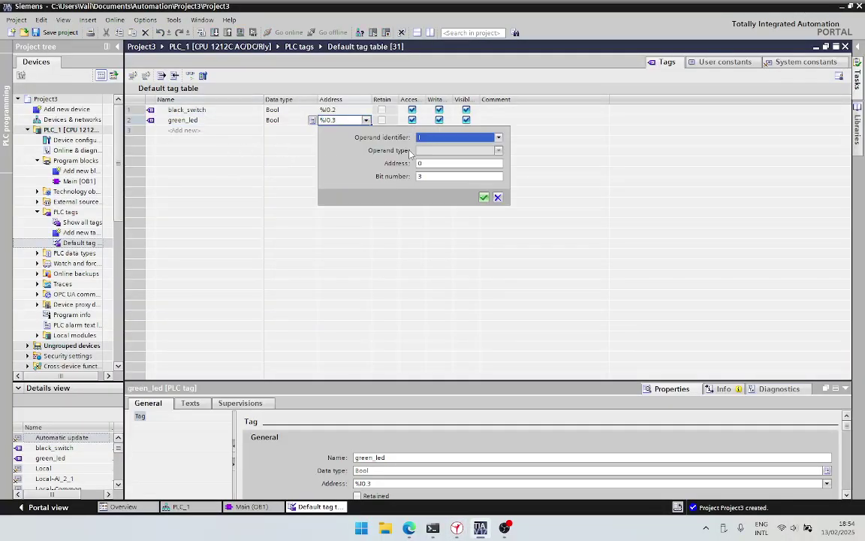
pyautogui.click(447, 137)
pyautogui.click(451, 150)
pyautogui.click(437, 177)
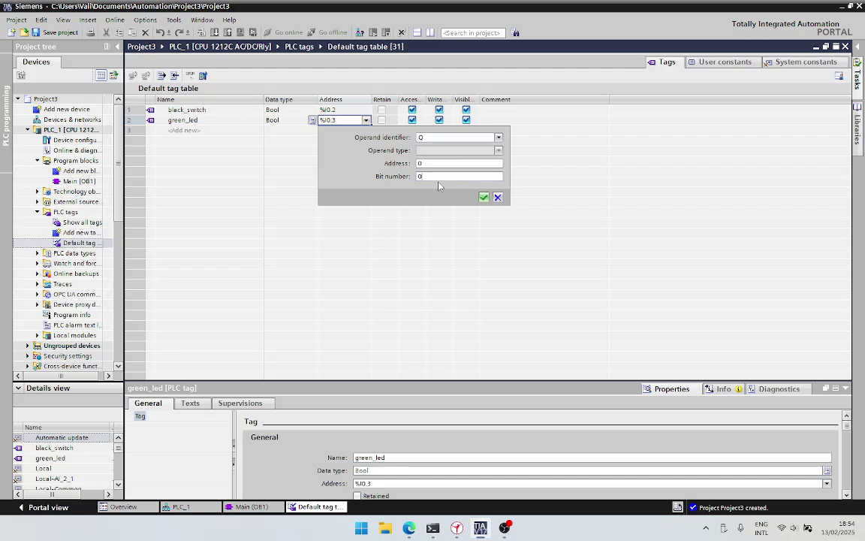
pyautogui.click(484, 197)
# - Add a tag named pressure and set its data type to Int
pyautogui.click(177, 132)
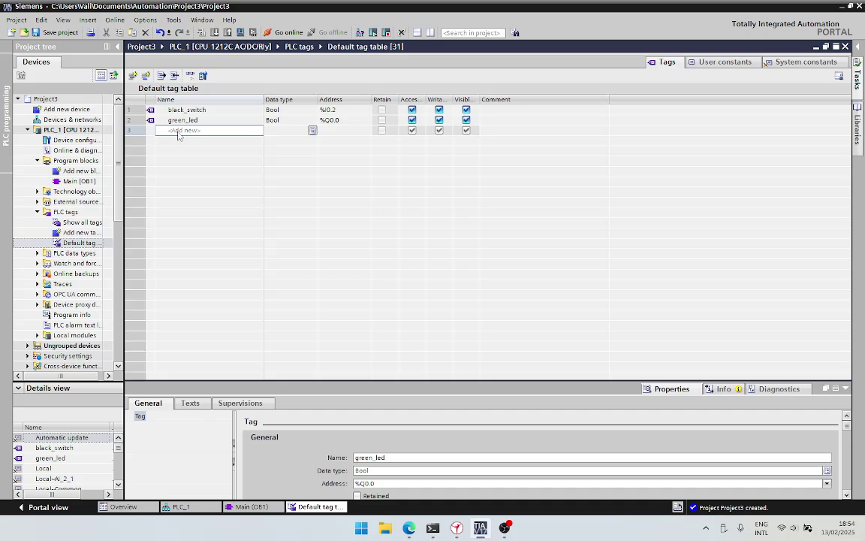
pyautogui.write('anal')
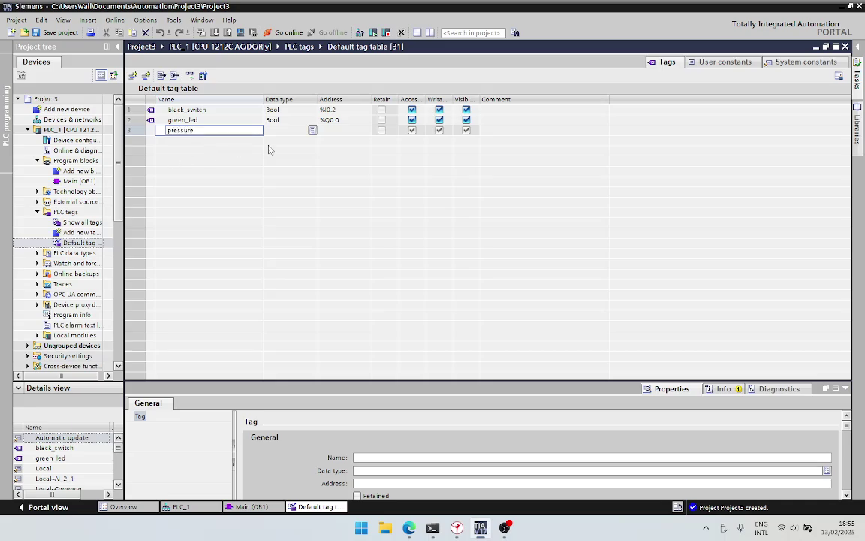
pyautogui.press('Tab')
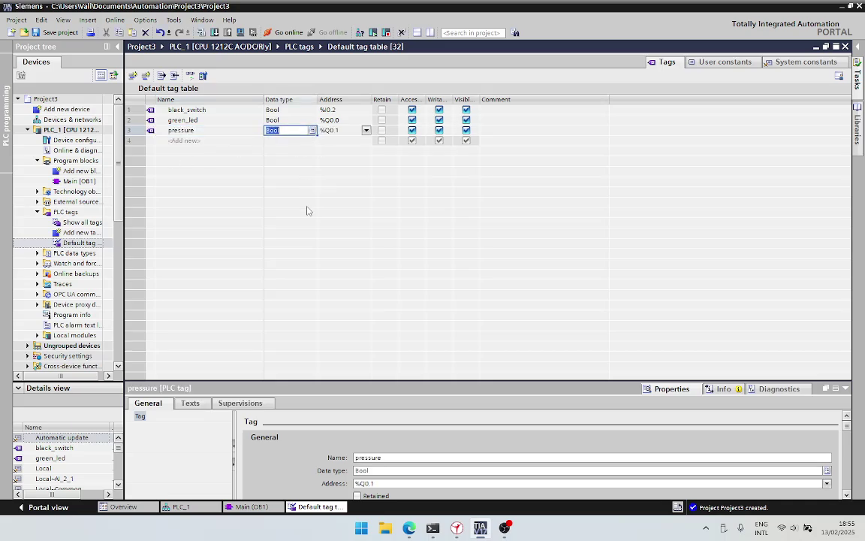
pyautogui.click(311, 130)
pyautogui.scroll(-5, 311, 169)
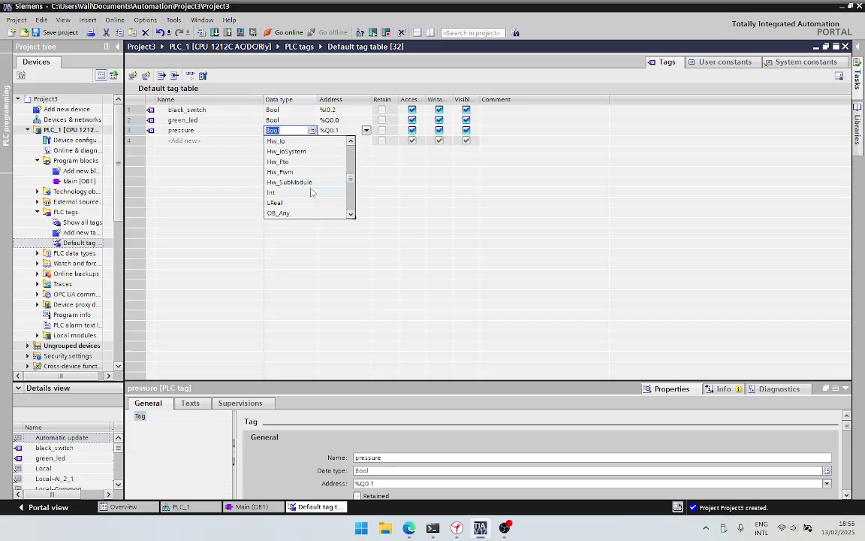
pyautogui.click(312, 192)
# - Set the address of the pressure tag to %IW64
pyautogui.click(366, 130)
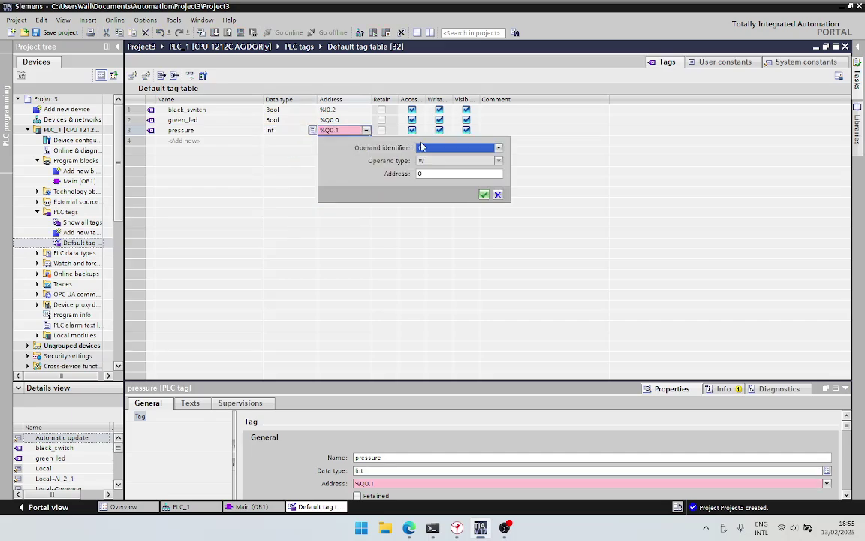
pyautogui.click(419, 148)
pyautogui.click(445, 161)
pyautogui.click(437, 173)
pyautogui.write('6')
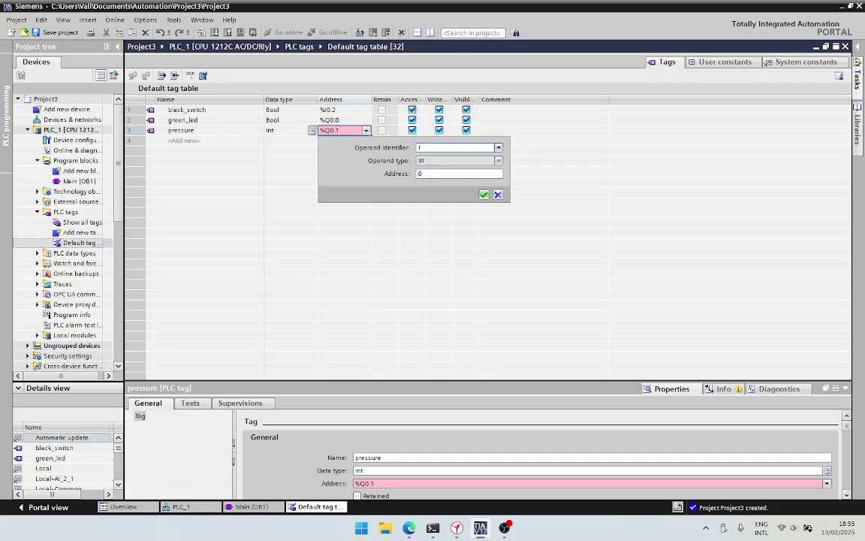
pyautogui.write('4')
pyautogui.click(483, 195)
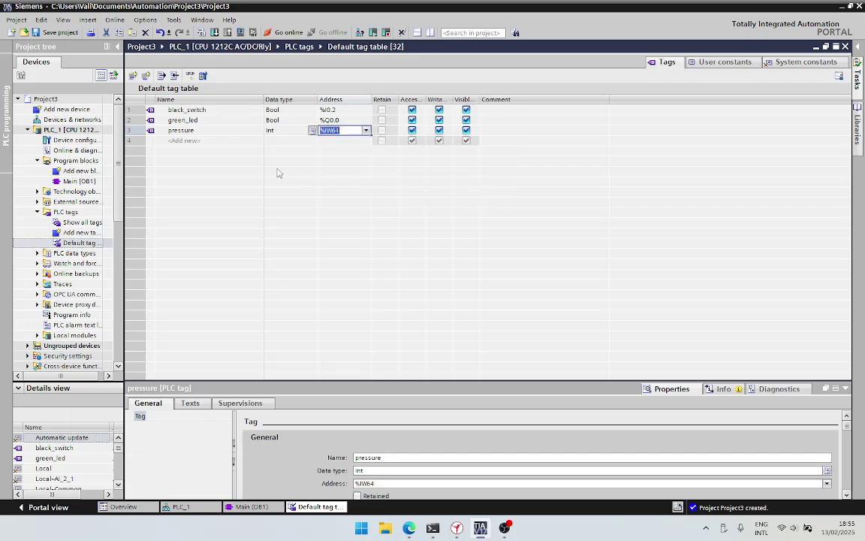
# - Add an Int tag named memo and set its address to %MW200
pyautogui.click(194, 141)
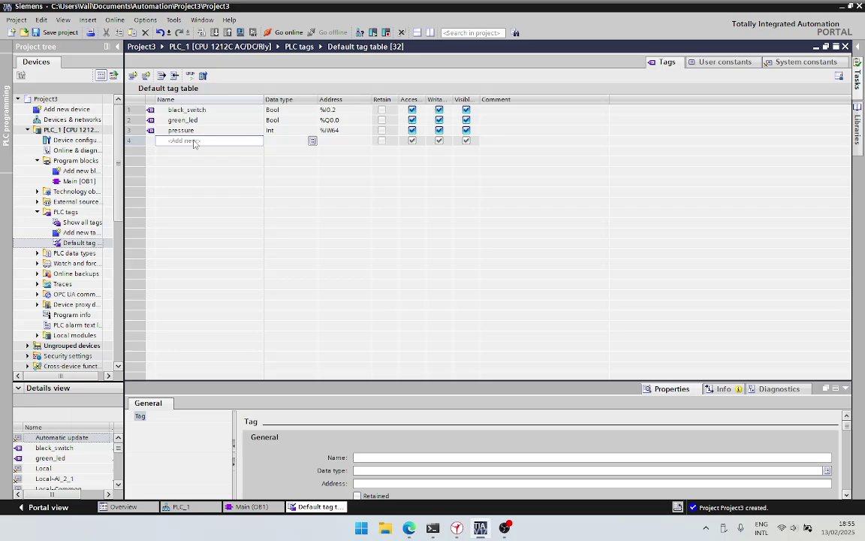
pyautogui.write('memo')
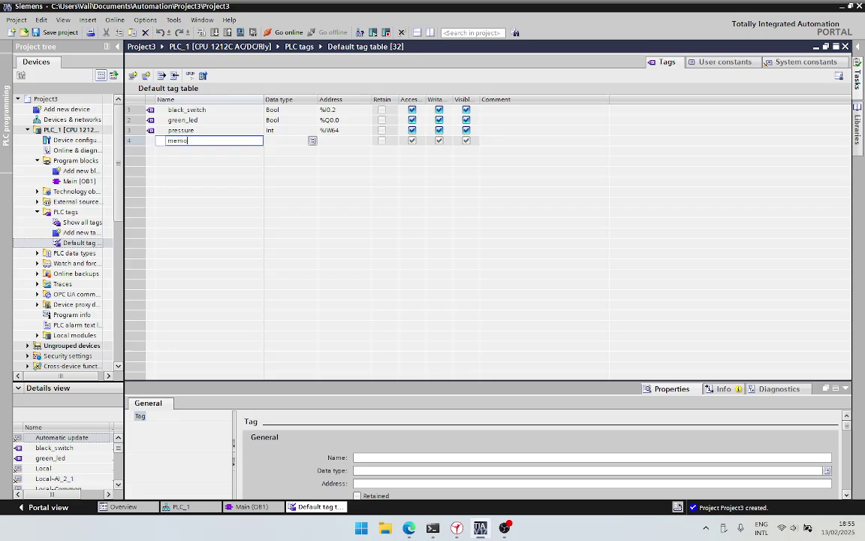
pyautogui.press('Return')
pyautogui.click(349, 141)
pyautogui.click(366, 141)
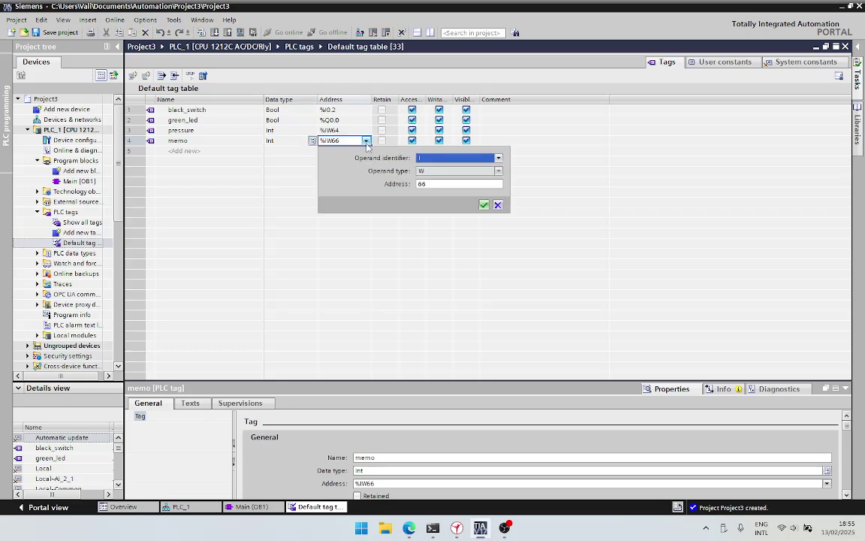
pyautogui.click(498, 158)
pyautogui.click(439, 184)
pyautogui.click(440, 184)
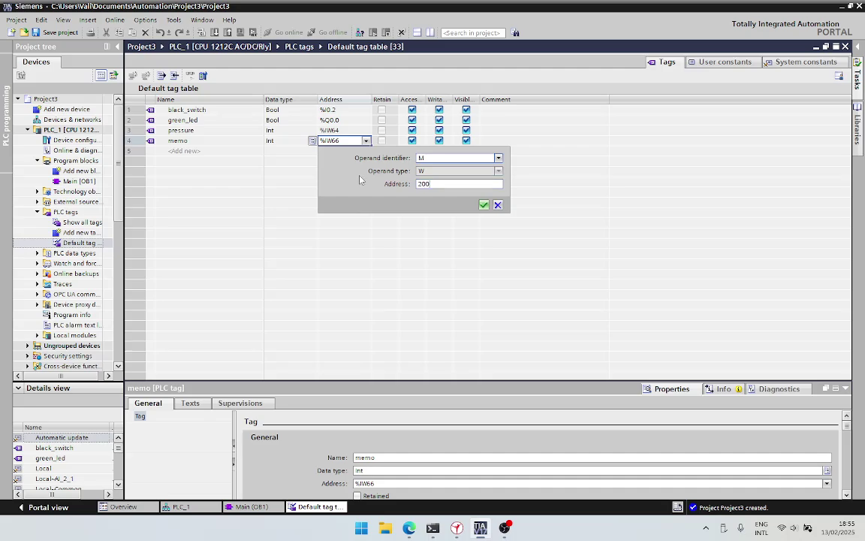
pyautogui.click(483, 204)
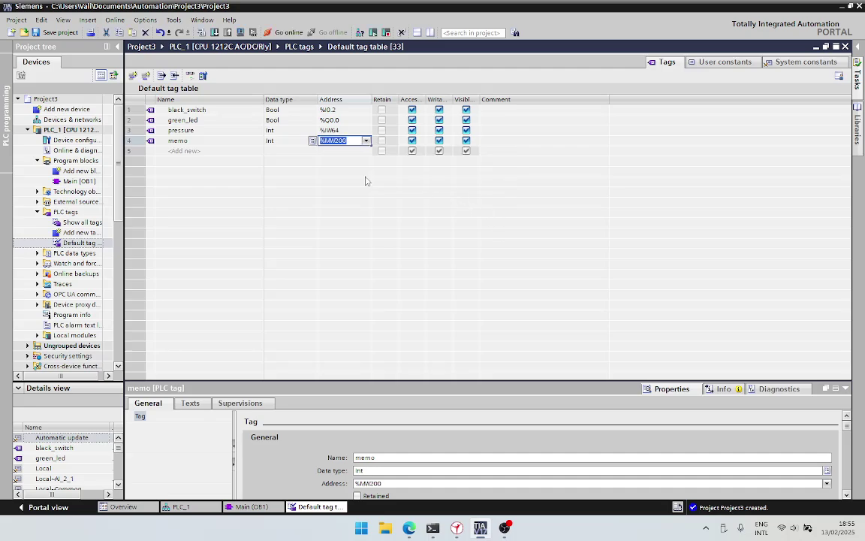
# - Open Main [OB1] and assign %I0.2 to the contact and %Q0.0 to the coil in Network 1
pyautogui.doubleClick(75, 181)
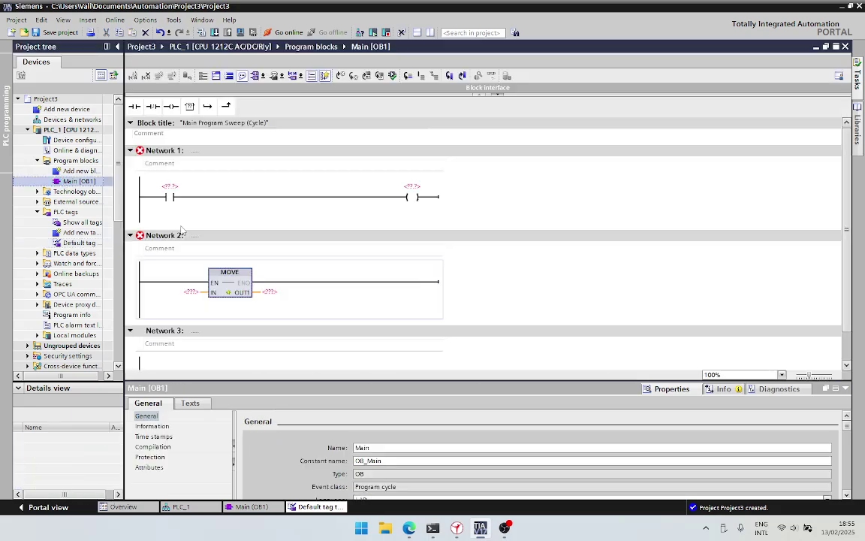
pyautogui.click(170, 185)
pyautogui.write('i0')
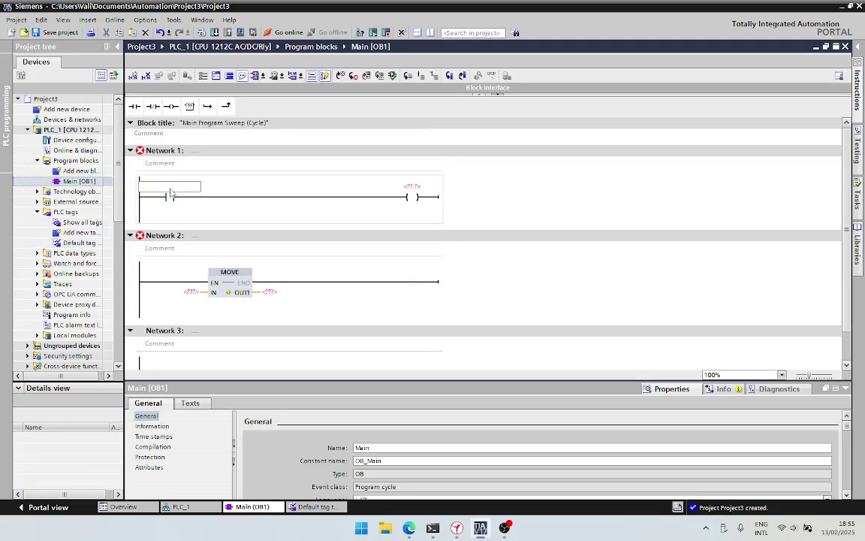
pyautogui.write('.2')
pyautogui.press('Return')
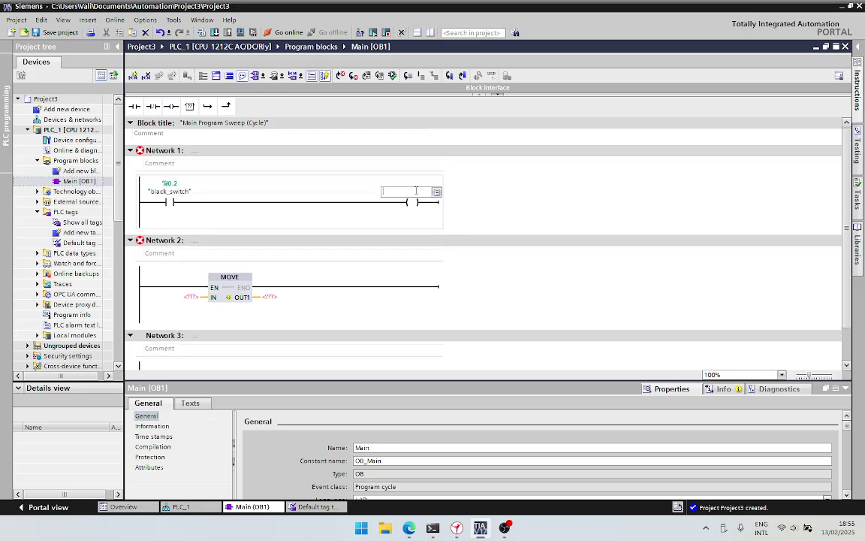
pyautogui.write('q0')
pyautogui.press('Return')
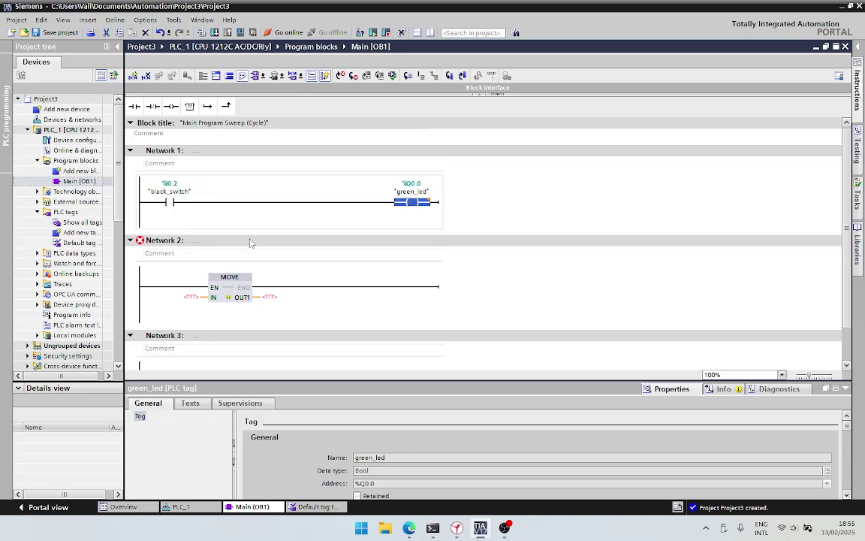
# - Assign the pressure tag to the IN input and the memo tag to the OUT1 output of the MOVE instruction in Network 2
pyautogui.click(191, 296)
pyautogui.write('pre')
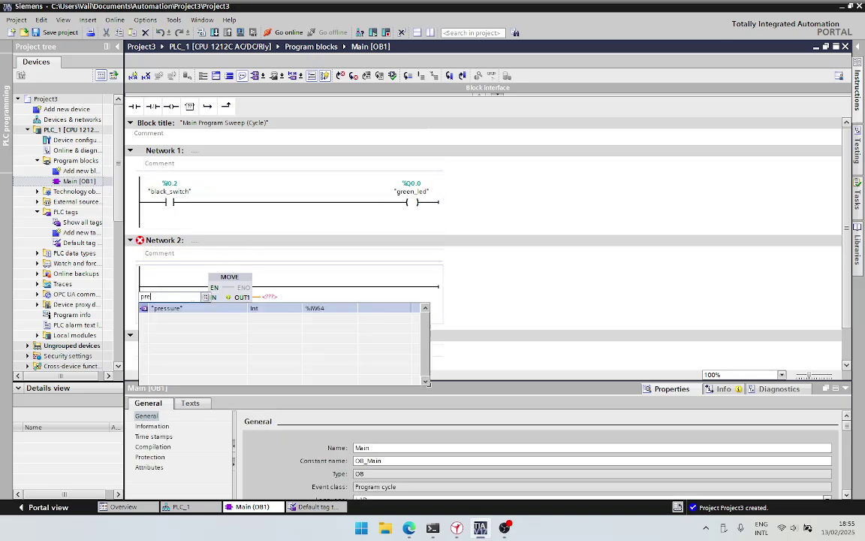
pyautogui.press('Return')
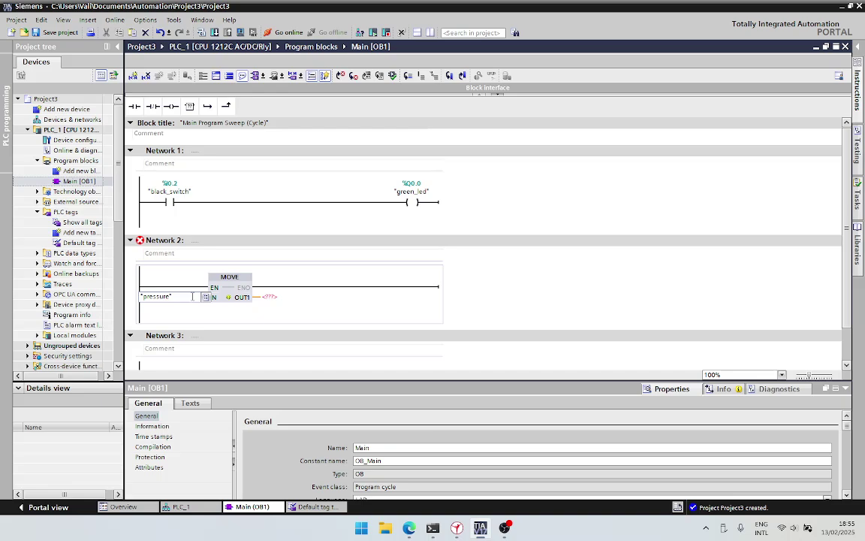
pyautogui.press('Return')
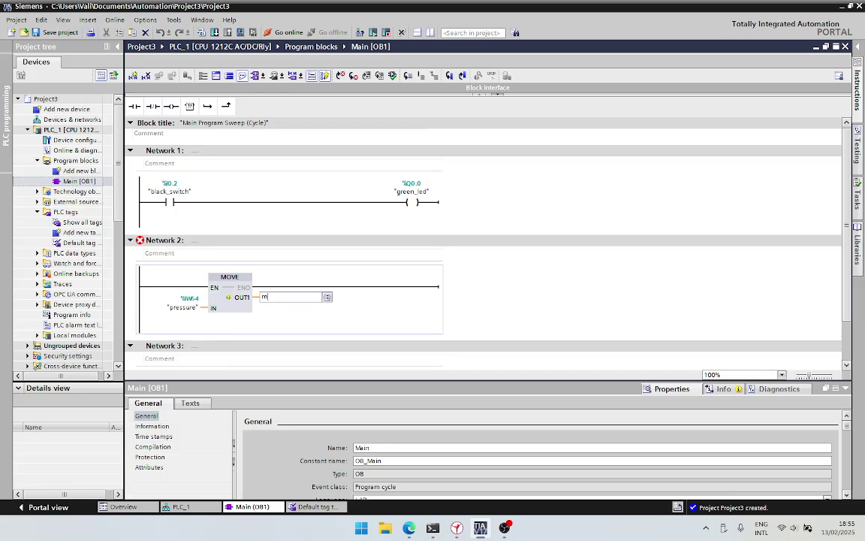
pyautogui.write('me')
pyautogui.press('Return')
pyautogui.press('Return')
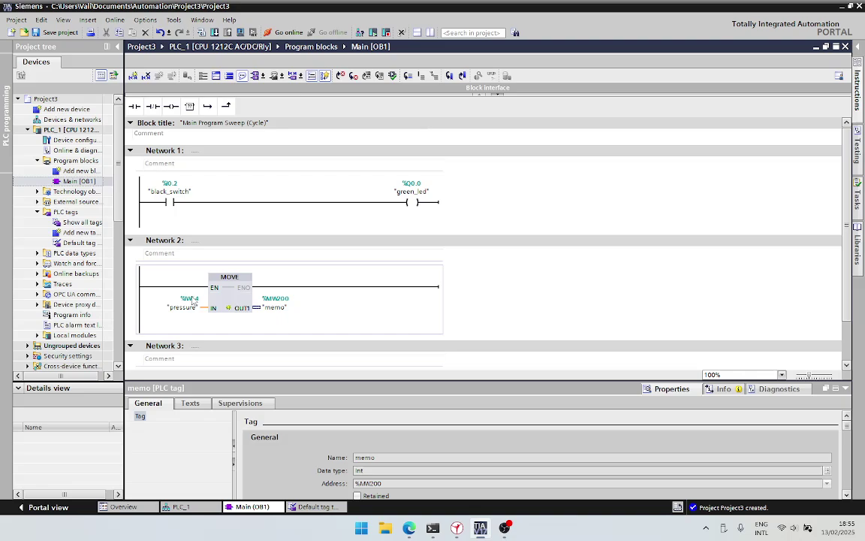
pyautogui.click(475, 306)
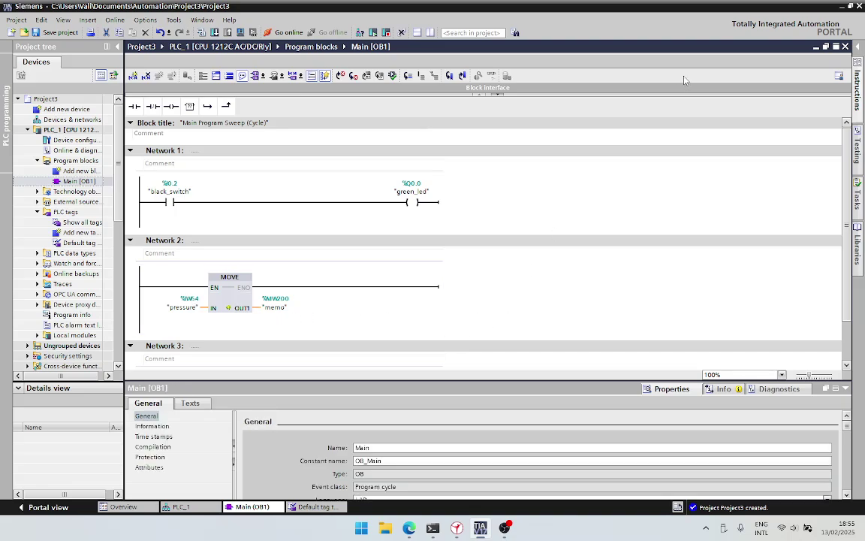
# - Try to download PLC_1 to the device, searching for target devices with the same addresses
pyautogui.click(57, 130)
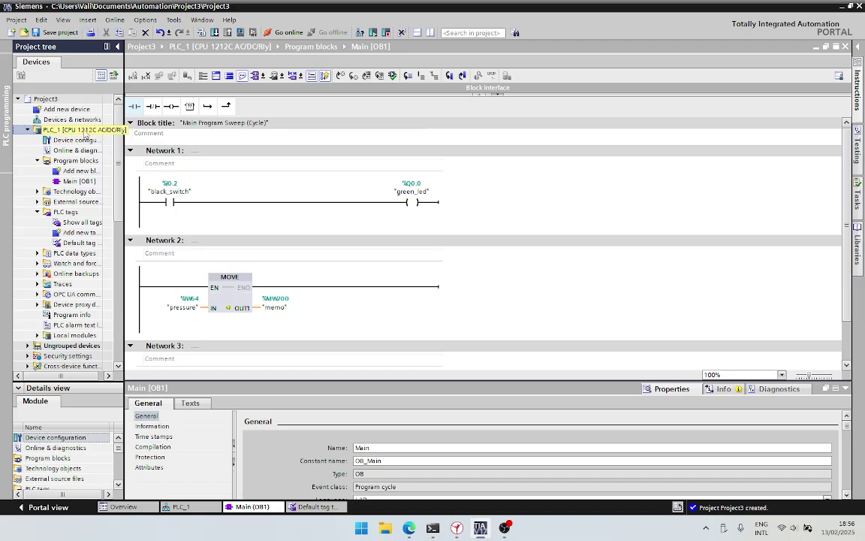
pyautogui.click(113, 20)
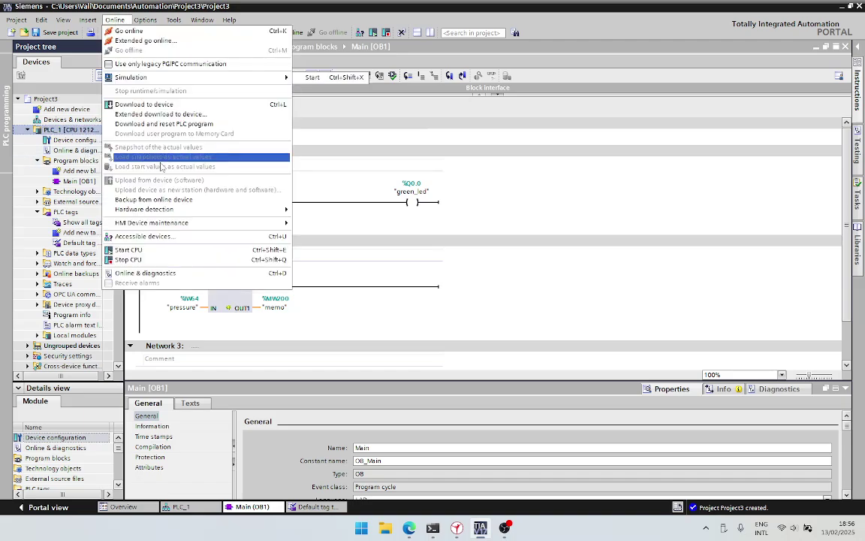
pyautogui.click(148, 105)
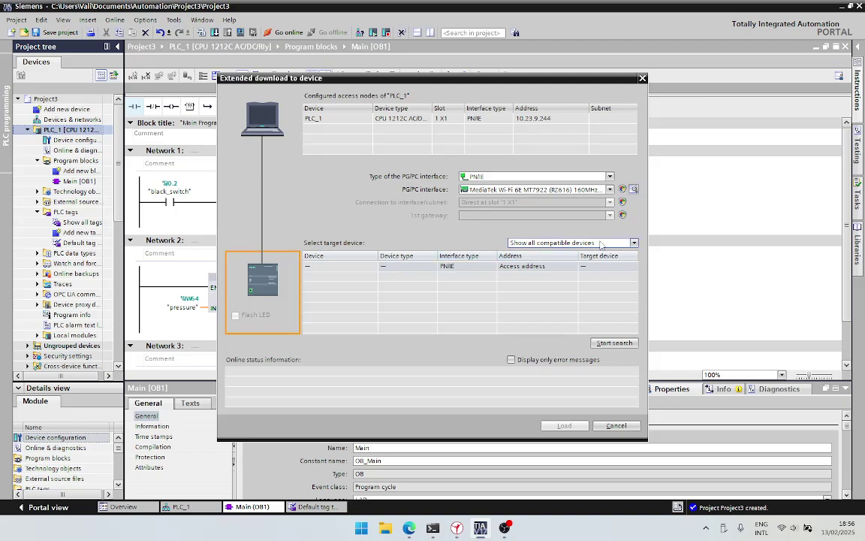
pyautogui.click(568, 244)
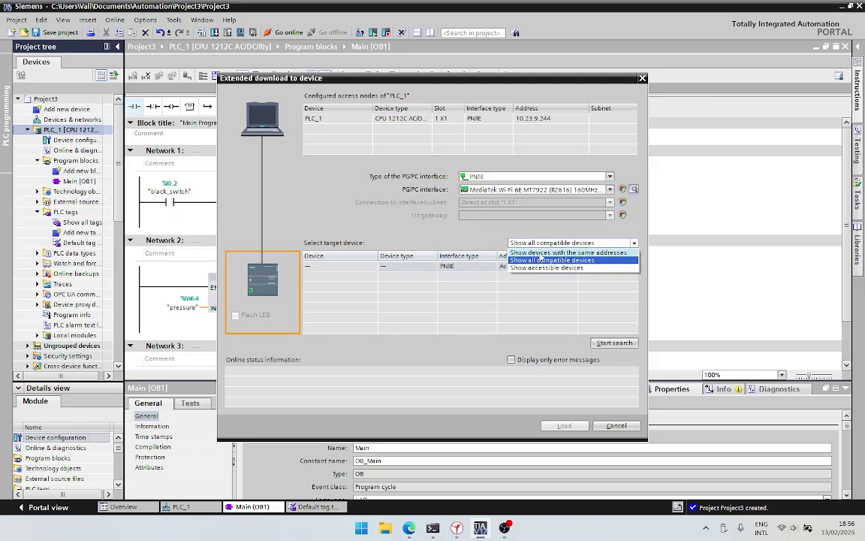
pyautogui.click(569, 253)
pyautogui.click(615, 343)
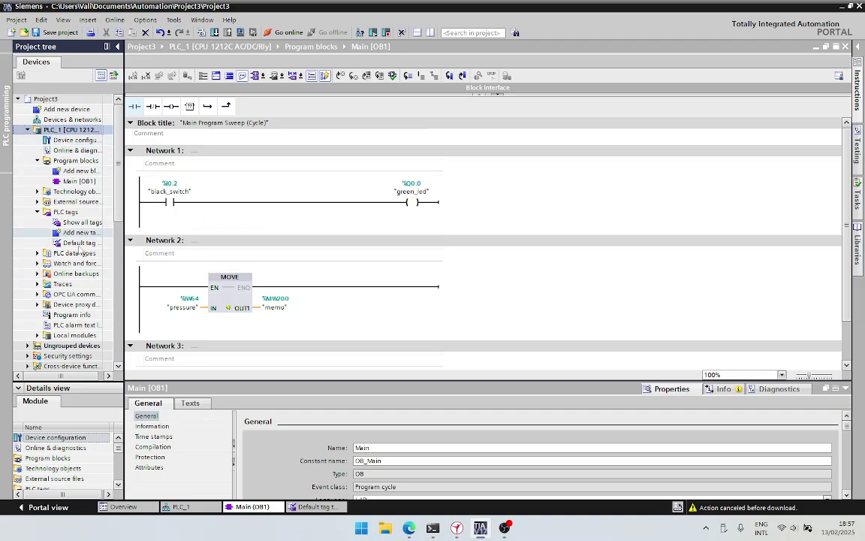
# - Open PLC_1's device configuration and change the PROFINET interface's IP address to 10.23.9.224
pyautogui.click(64, 141)
pyautogui.doubleClick(65, 142)
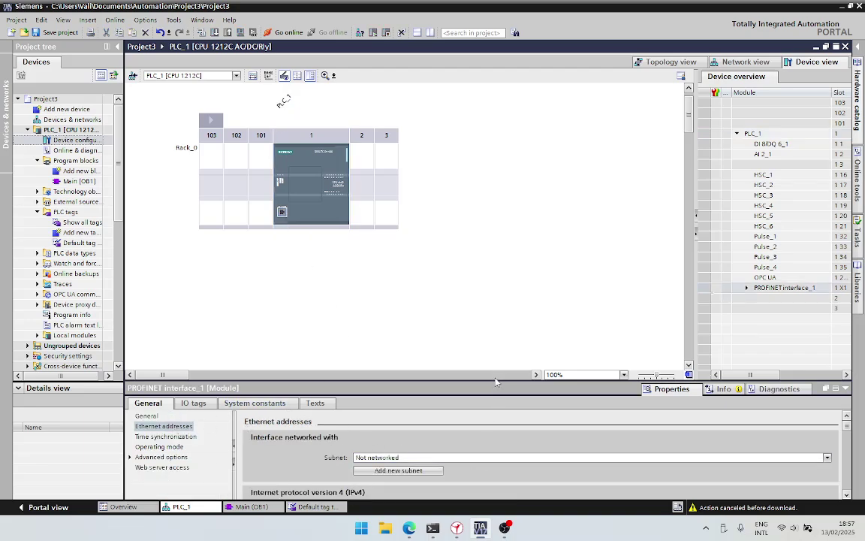
pyautogui.moveTo(496, 385); pyautogui.dragTo(498, 301)
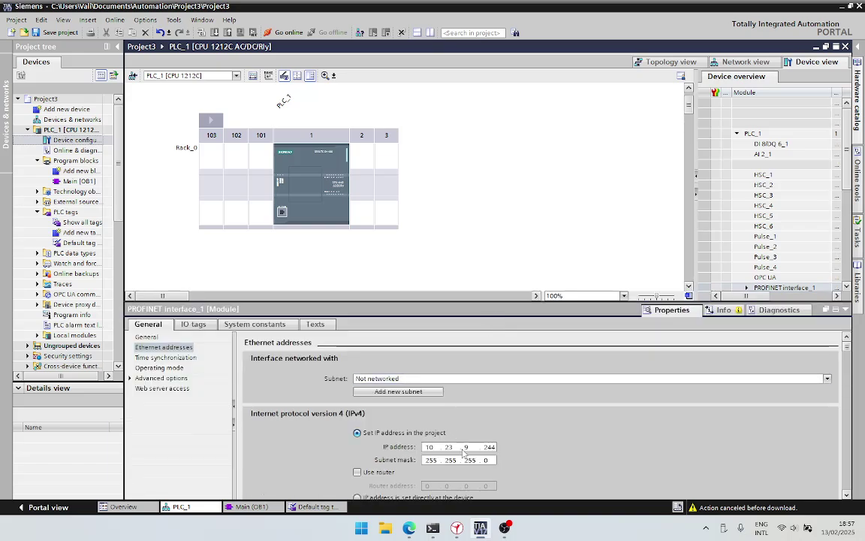
pyautogui.click(489, 448)
pyautogui.press('BackSpace')
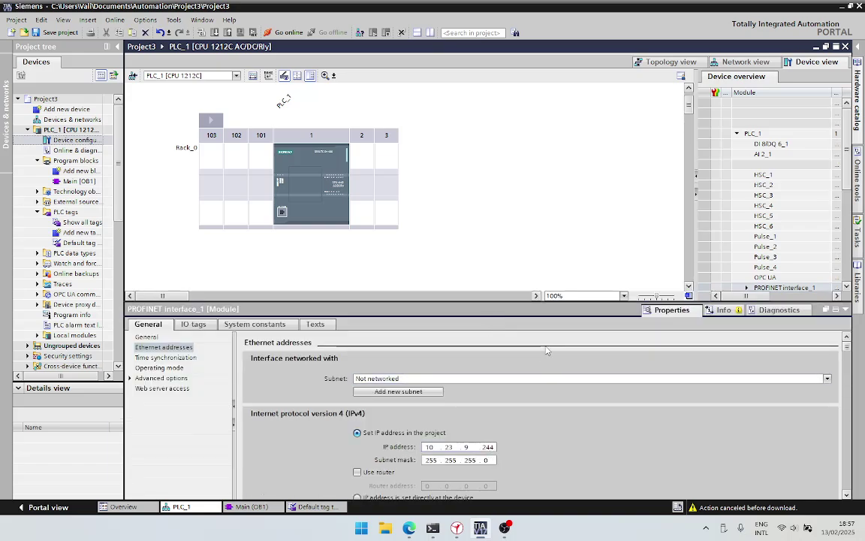
pyautogui.write('2')
pyautogui.press('Return')
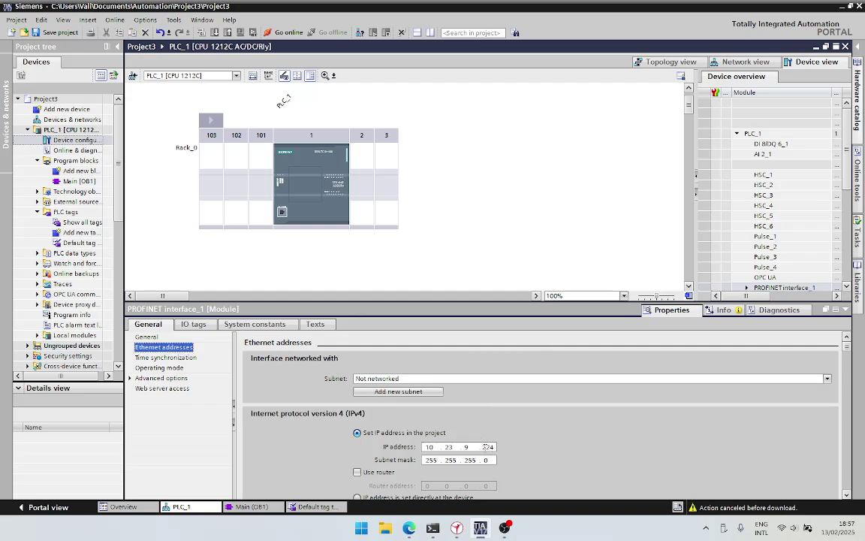
# - Start an extended download of PLC_1 and search for target devices with the same addresses
pyautogui.click(75, 129)
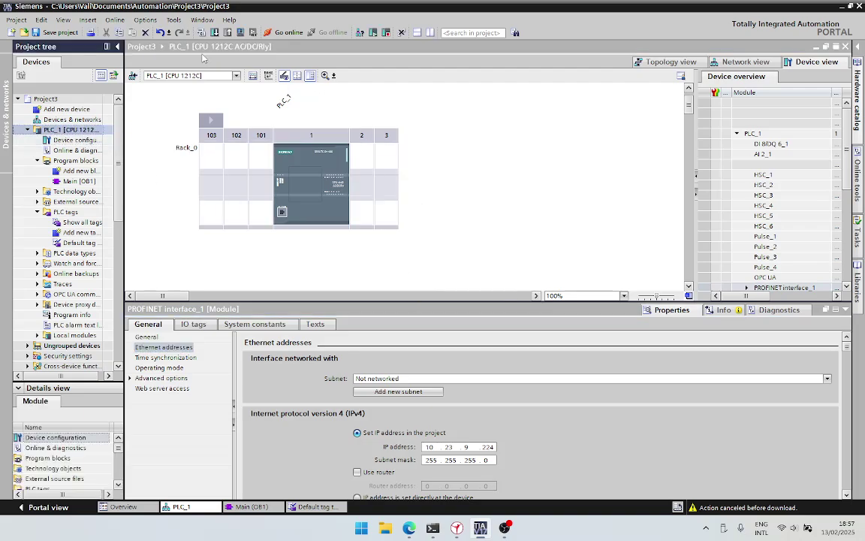
pyautogui.click(114, 21)
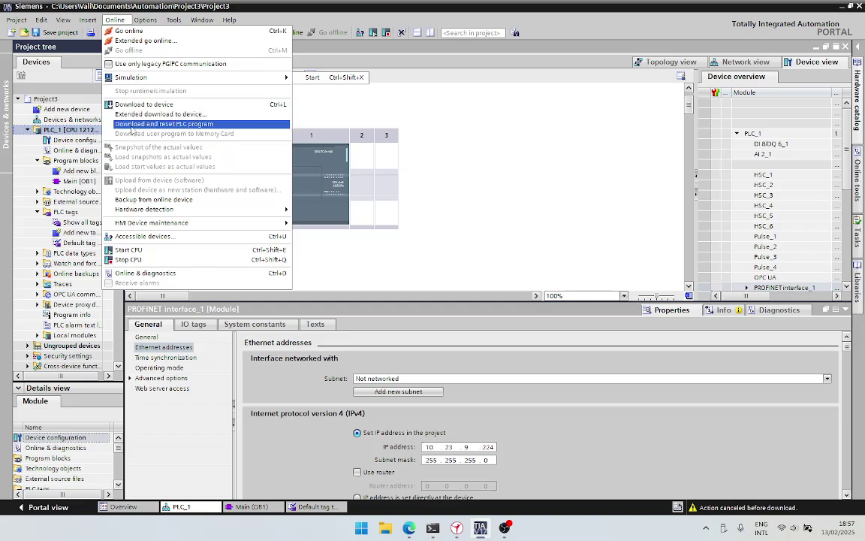
pyautogui.click(157, 114)
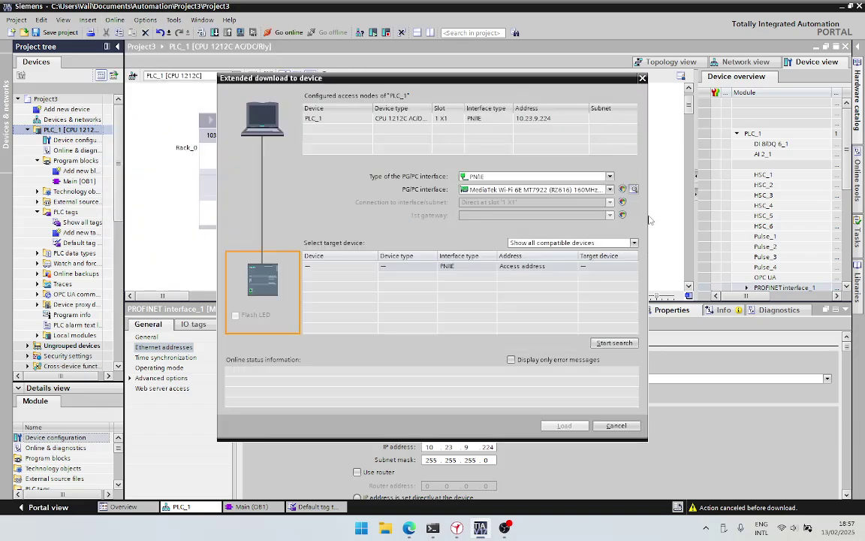
pyautogui.click(571, 243)
pyautogui.click(560, 257)
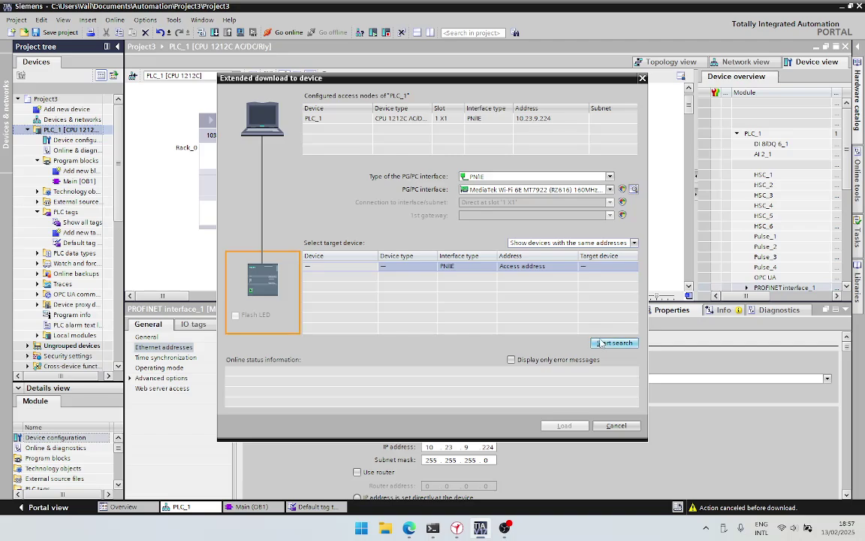
pyautogui.click(601, 344)
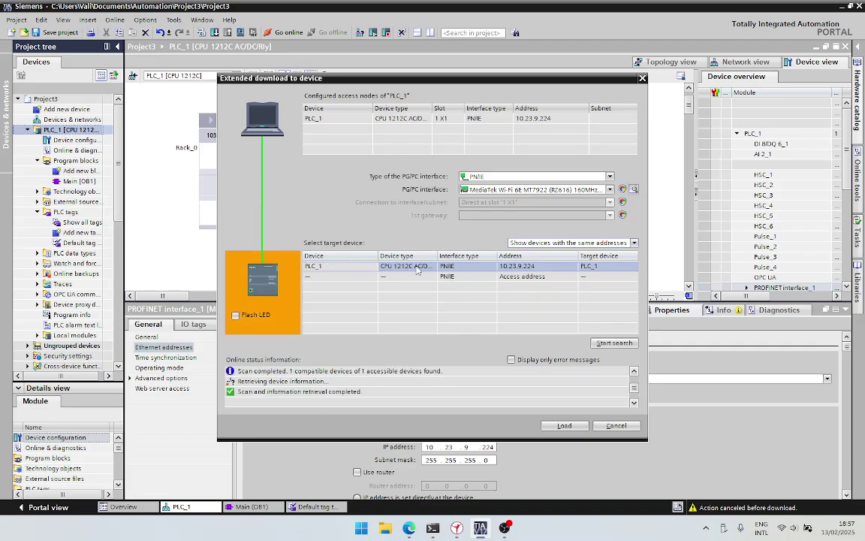
# - Load to the PLC_1 device at 10.23.9.224 and accept its self-signed certificate as trusted
pyautogui.doubleClick(437, 256)
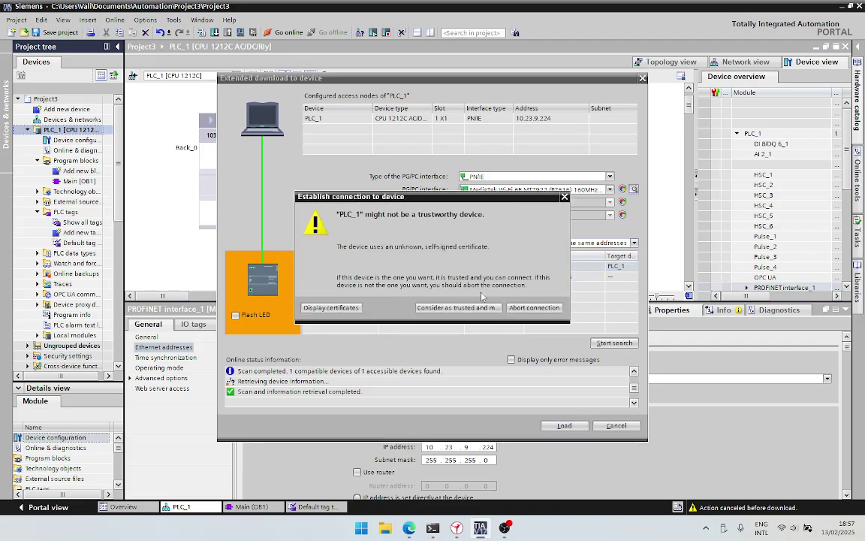
pyautogui.click(420, 306)
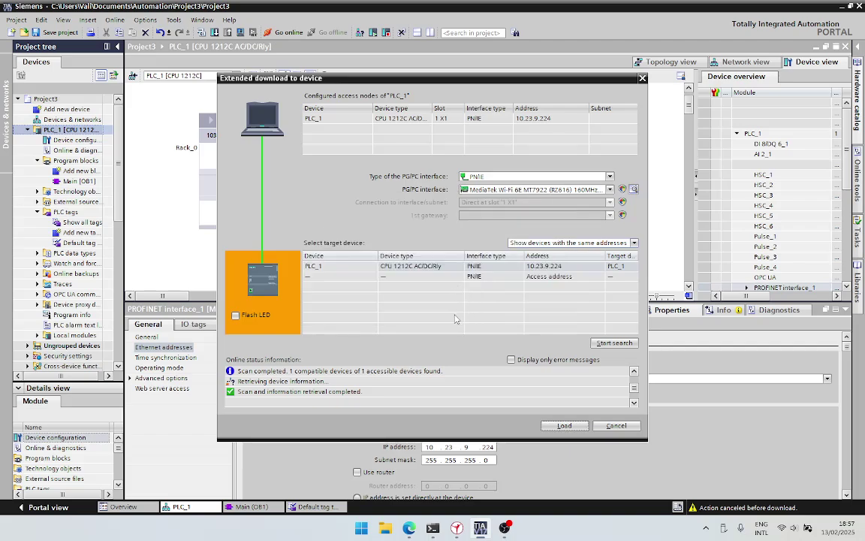
pyautogui.press('Return')
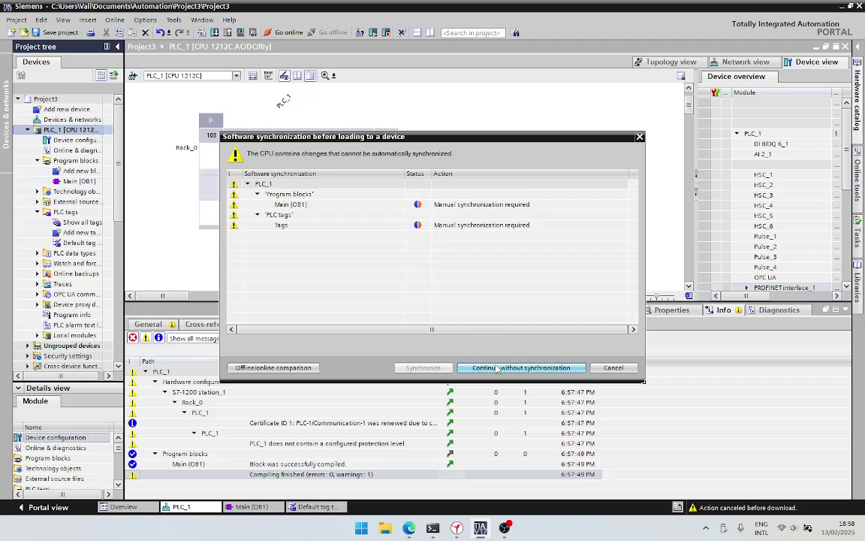
# - Continue without synchronization, set the stop modules action to Stop all, and complete the load to PLC_1
pyautogui.click(495, 368)
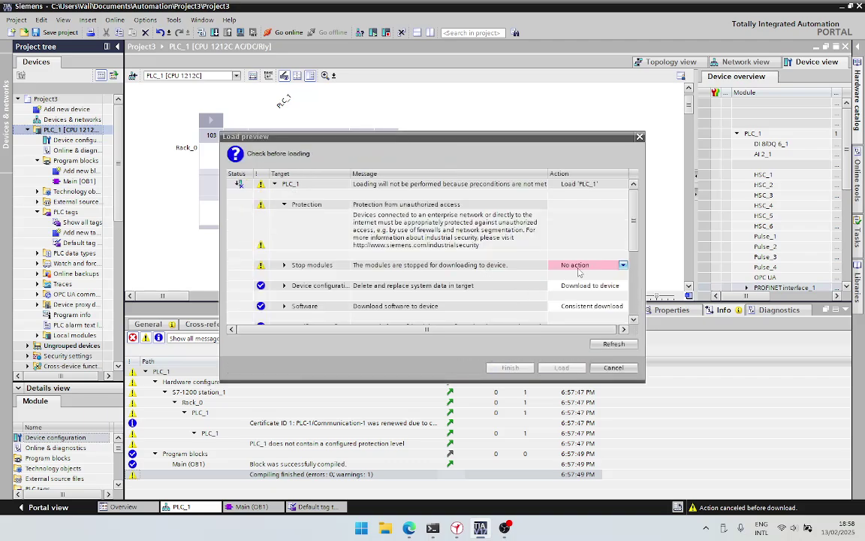
pyautogui.click(622, 265)
pyautogui.click(622, 279)
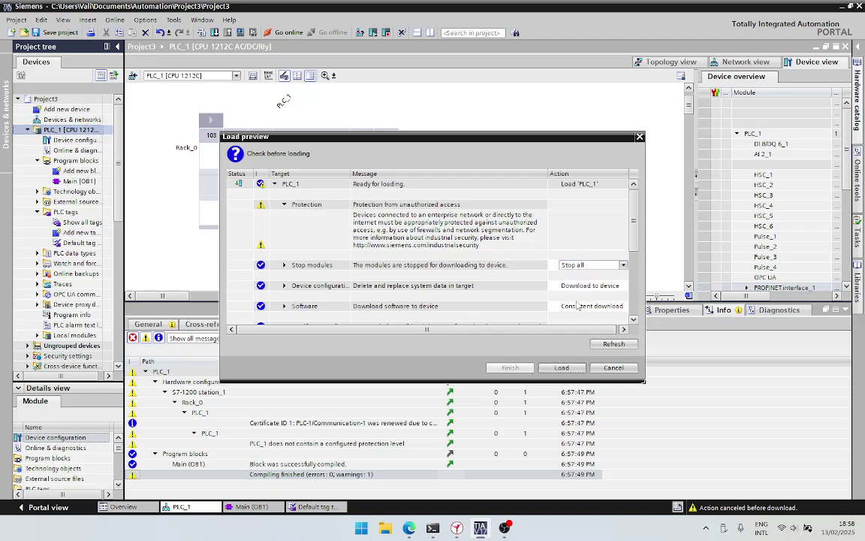
pyautogui.click(560, 368)
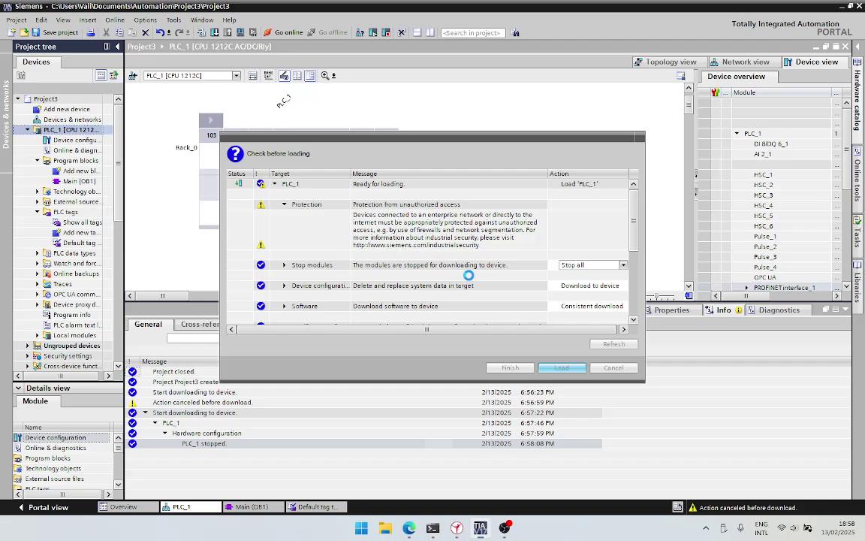
pyautogui.click(510, 368)
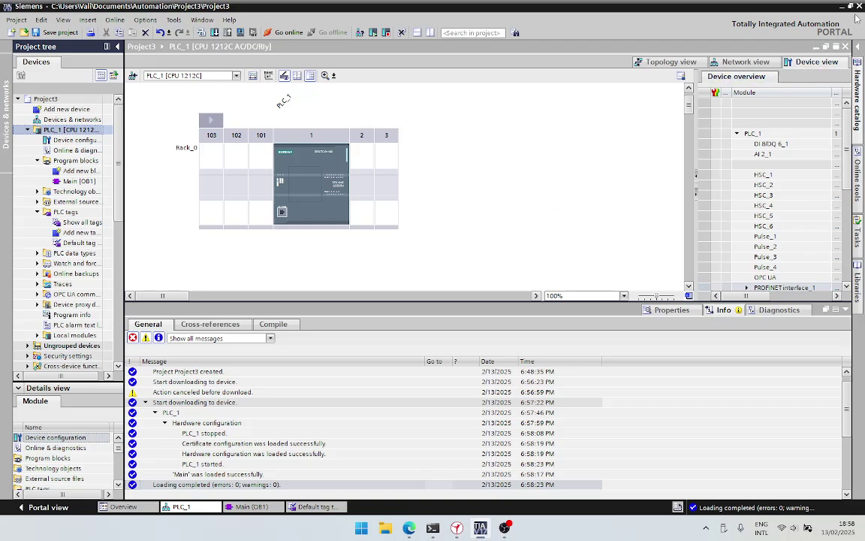
# - Dock the TIA Portal window to the left half of the desktop and collapse the project tree
pyautogui.doubleClick(766, 8)
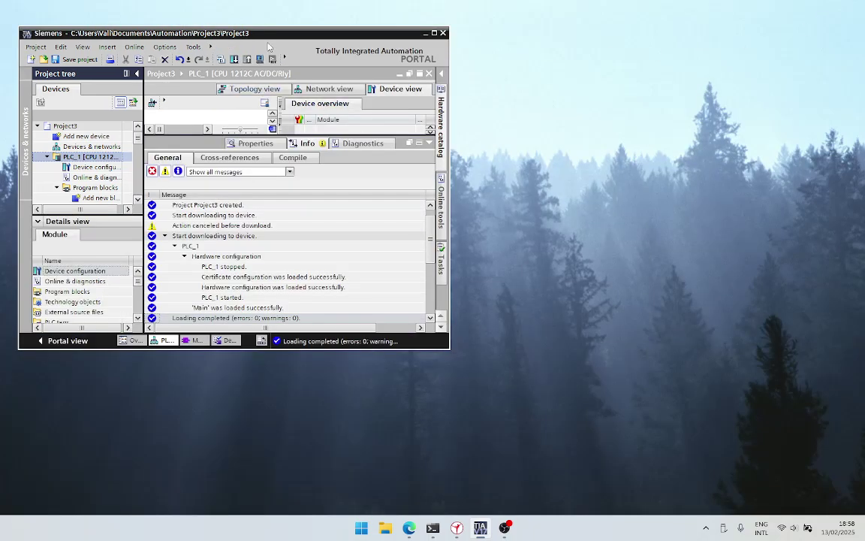
pyautogui.moveTo(247, 33); pyautogui.dragTo(2, 126)
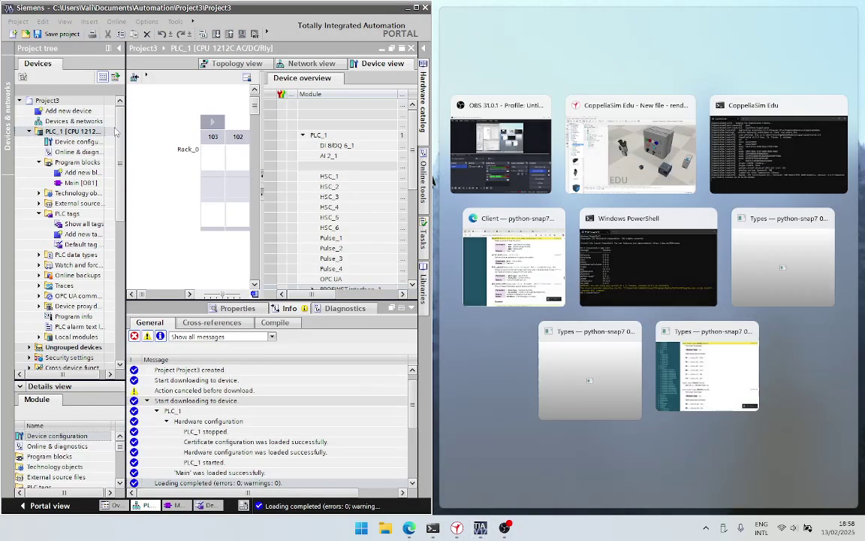
pyautogui.click(118, 50)
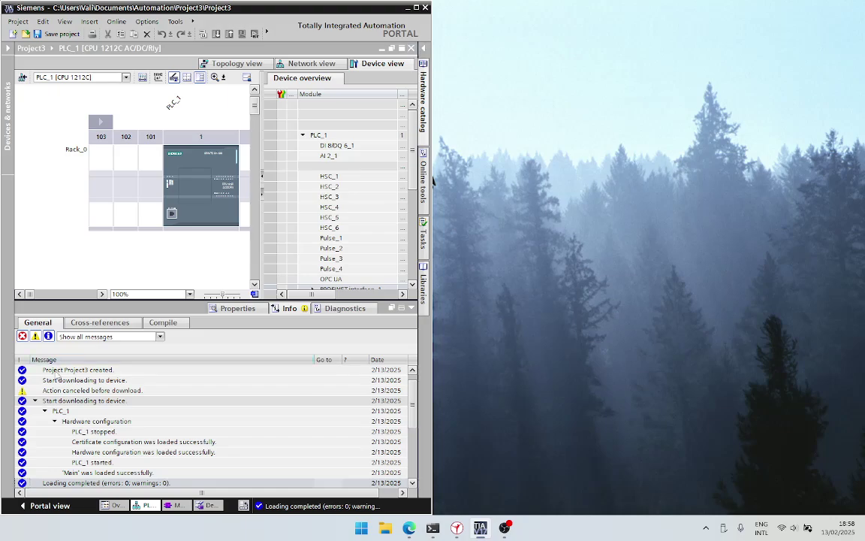
# - Show Main [OB1] with the inspector area collapsed and turn on online monitoring of its networks
pyautogui.click(177, 507)
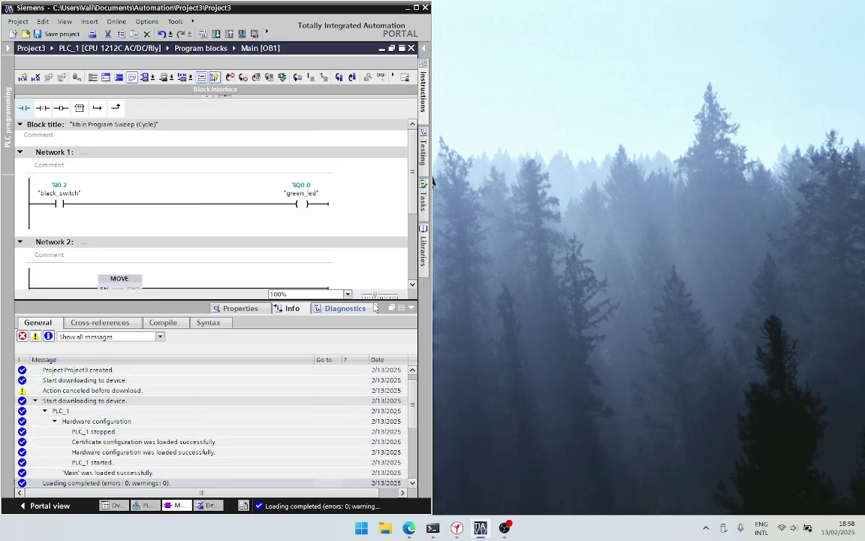
pyautogui.click(410, 309)
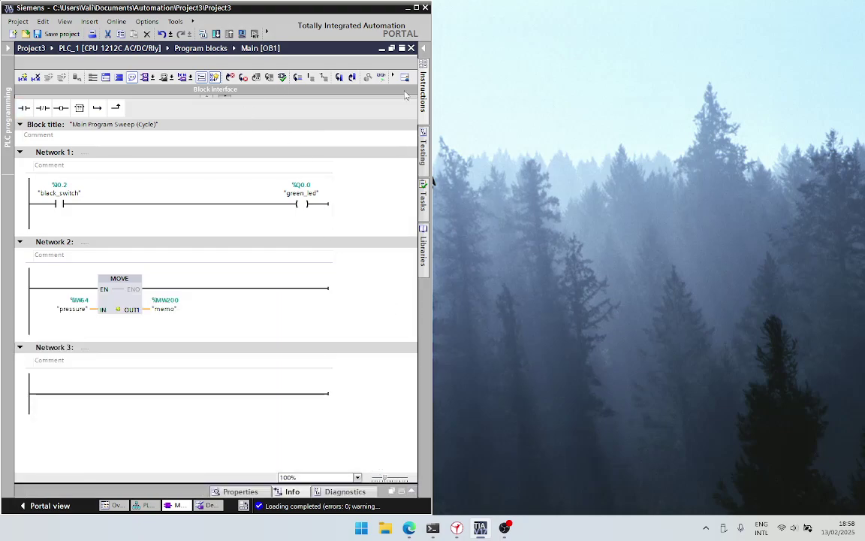
pyautogui.click(382, 78)
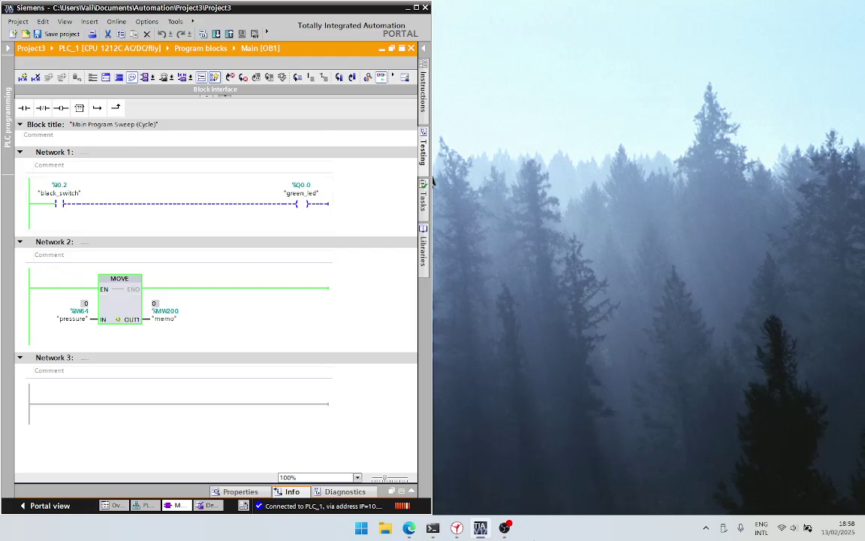
# - Switch to CoppeliaSim, dock it to the right half of the desktop, and hide the scene hierarchy and model browser
pyautogui.click(457, 528)
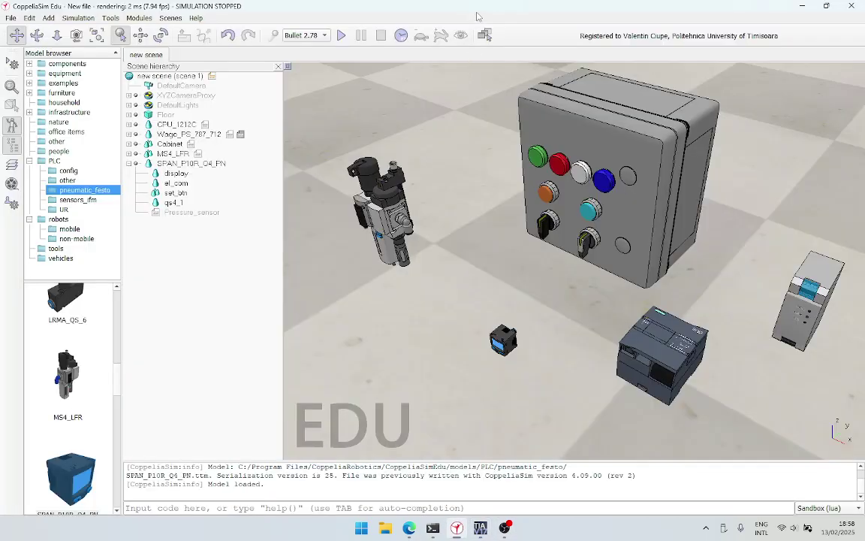
pyautogui.moveTo(460, 8); pyautogui.dragTo(864, 171)
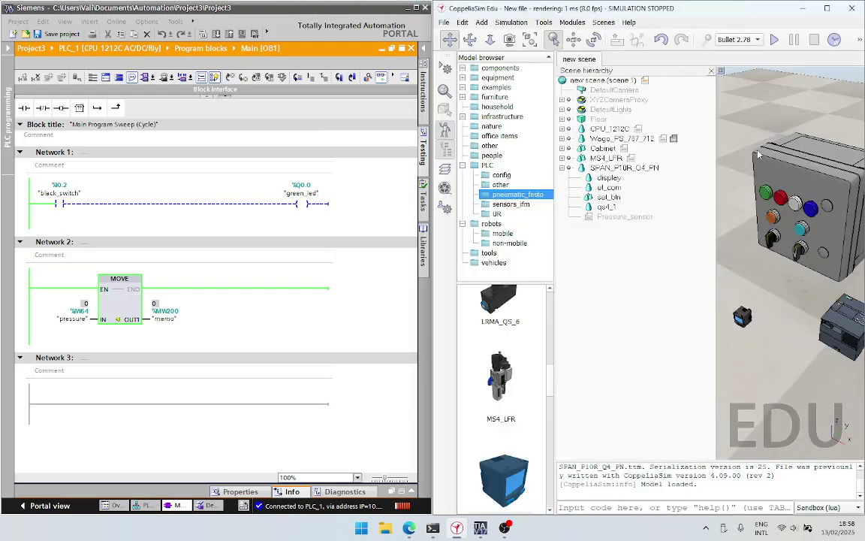
pyautogui.click(445, 149)
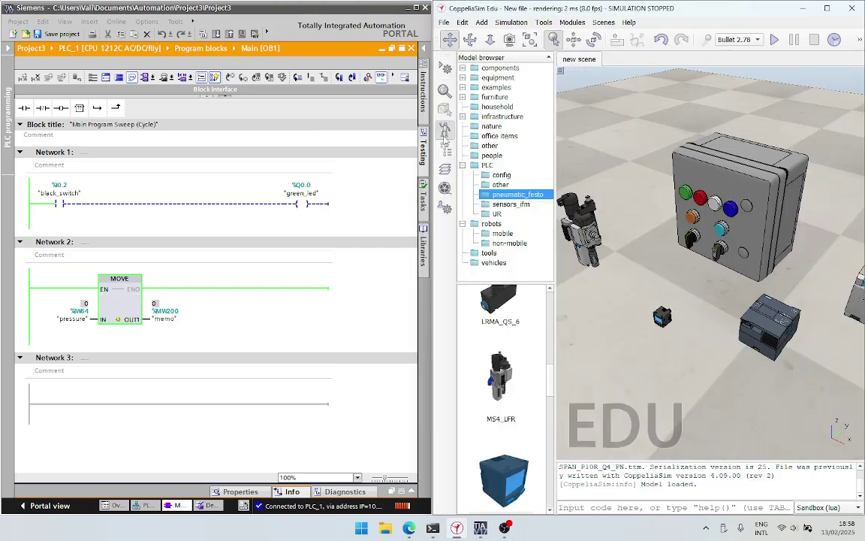
pyautogui.click(444, 129)
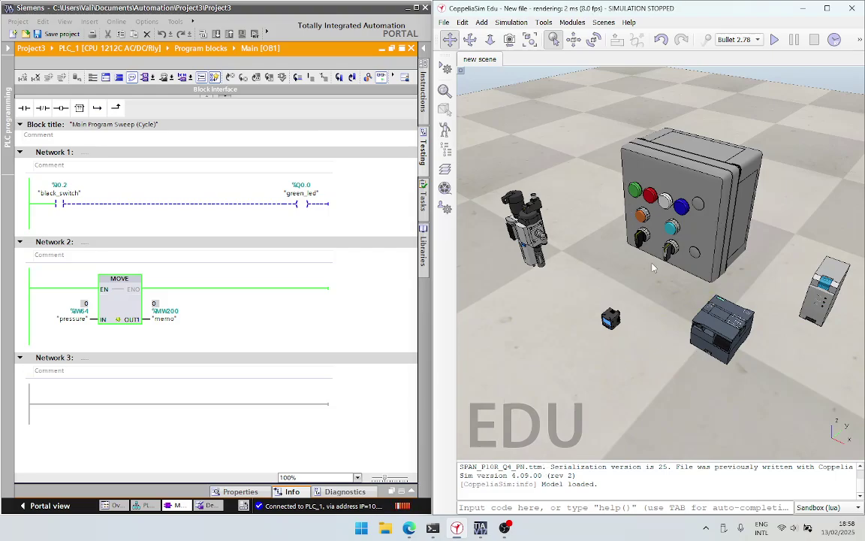
# - Start the simulation and set the pressure sensor's P_sp setpoint to 2.0, moving its PS 1 window clear of the models
pyautogui.click(776, 43)
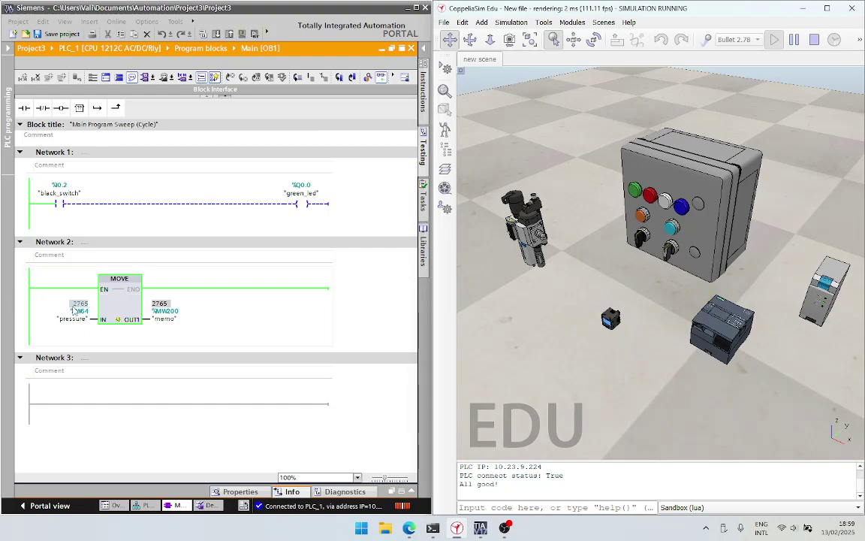
pyautogui.click(610, 323)
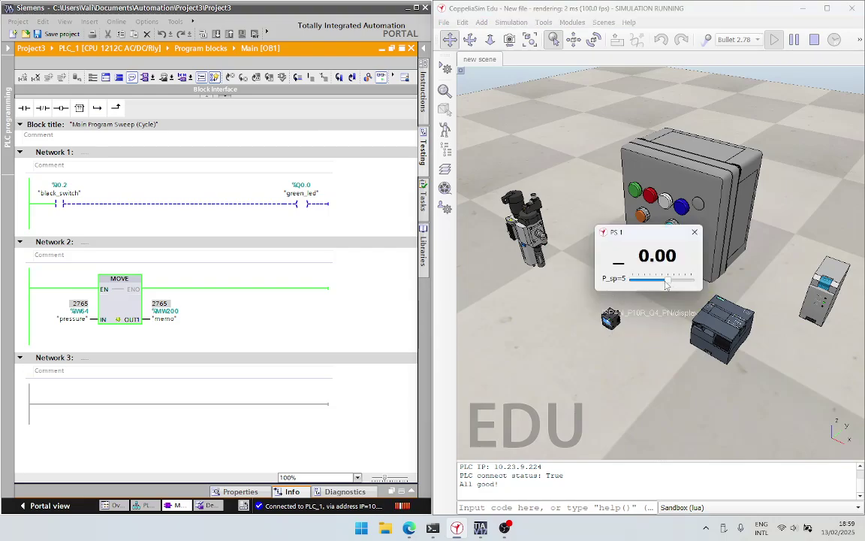
pyautogui.moveTo(667, 282); pyautogui.dragTo(633, 283)
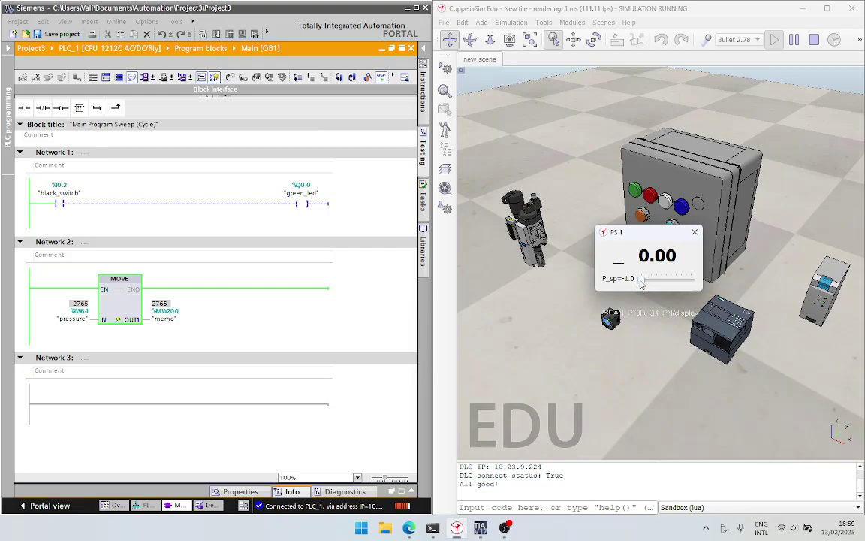
pyautogui.moveTo(641, 284)
pyautogui.mouseDown()
pyautogui.moveTo(685, 281)
pyautogui.moveTo(656, 284)
pyautogui.mouseUp()
pyautogui.moveTo(646, 233); pyautogui.dragTo(797, 394)
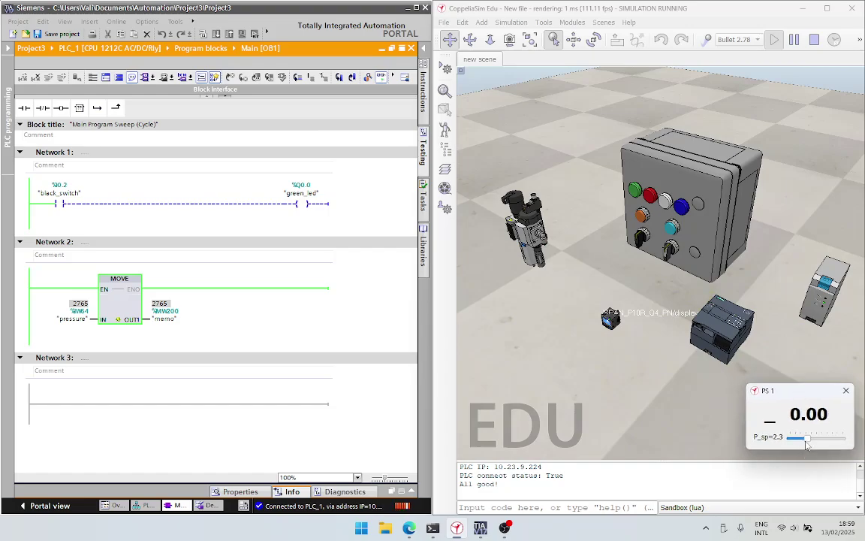
pyautogui.moveTo(806, 445); pyautogui.dragTo(804, 444)
# - Test the Network 1 logic by repeatedly toggling the cabinet's black selector switch below the orange button, leaving it off
pyautogui.click(640, 245)
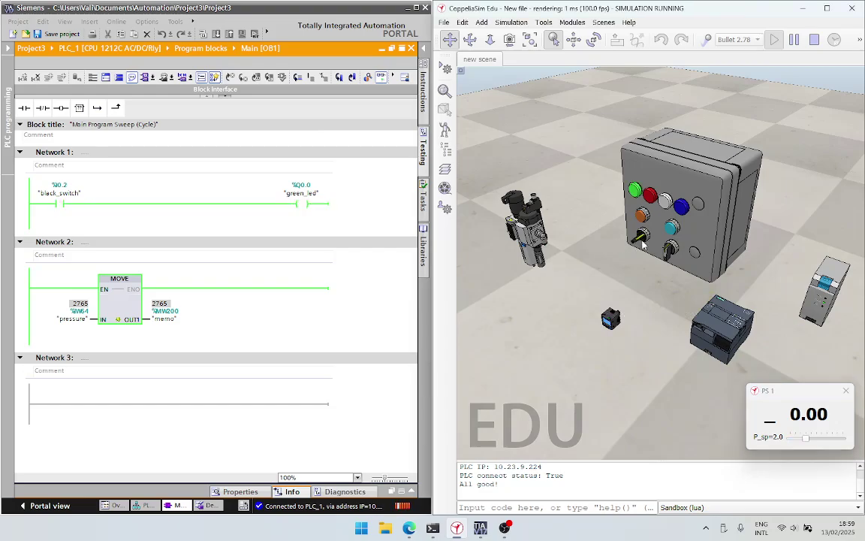
pyautogui.scroll(5, 642, 243)
pyautogui.click(615, 227)
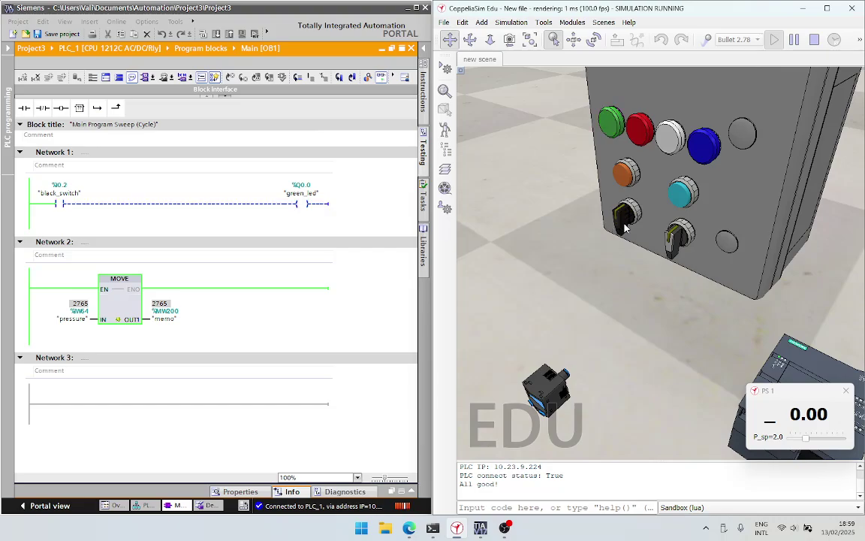
pyautogui.click(624, 224)
pyautogui.click(631, 219)
pyautogui.click(629, 221)
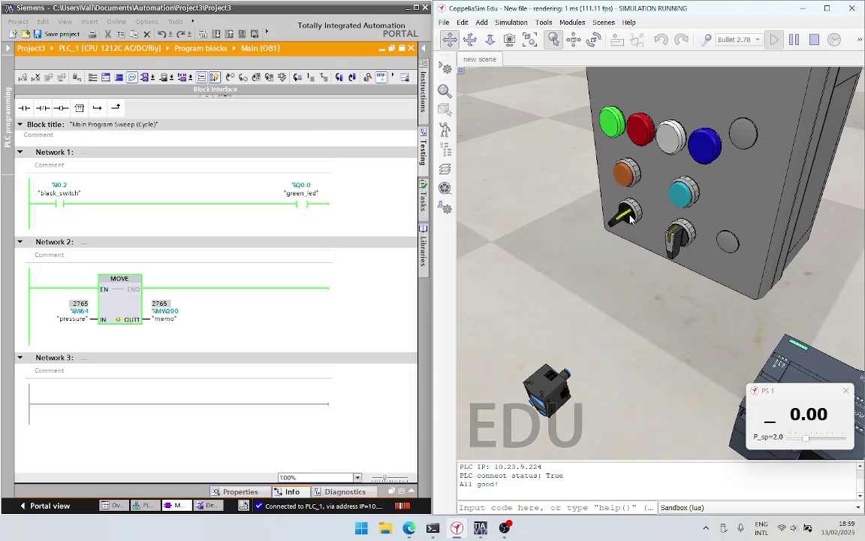
pyautogui.click(631, 218)
pyautogui.click(631, 218)
pyautogui.click(631, 218)
pyautogui.click(630, 219)
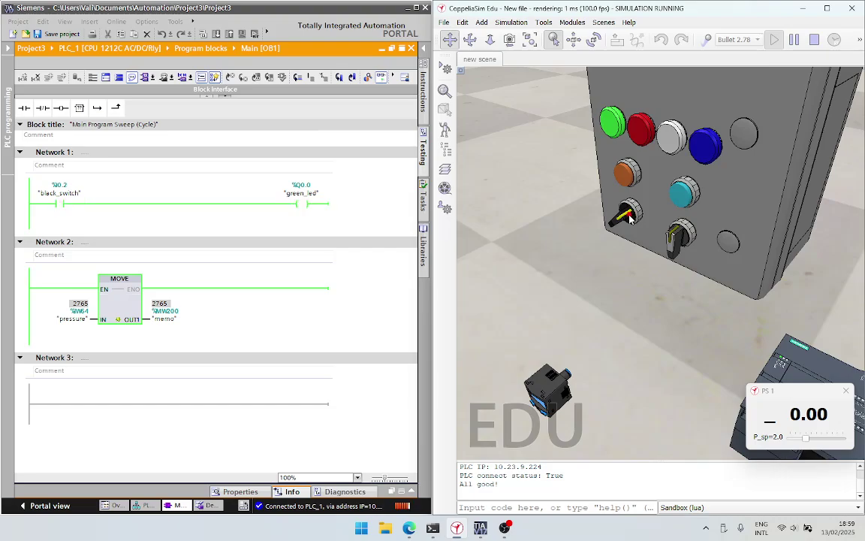
pyautogui.click(631, 221)
pyautogui.scroll(-5, 631, 220)
pyautogui.moveTo(573, 248); pyautogui.dragTo(518, 199)
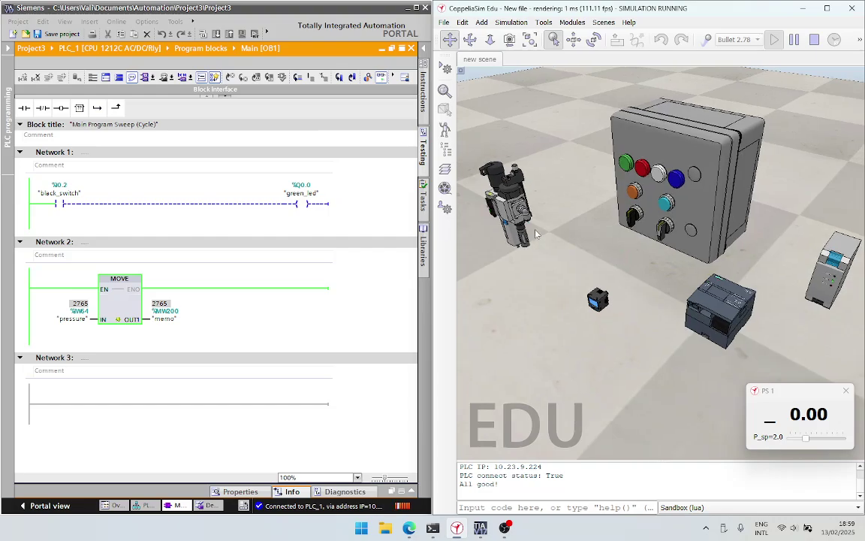
# - Open the MS4 regulator's controls, turn on its manual override, and move its window below the model, clear of the cabinet
pyautogui.click(509, 193)
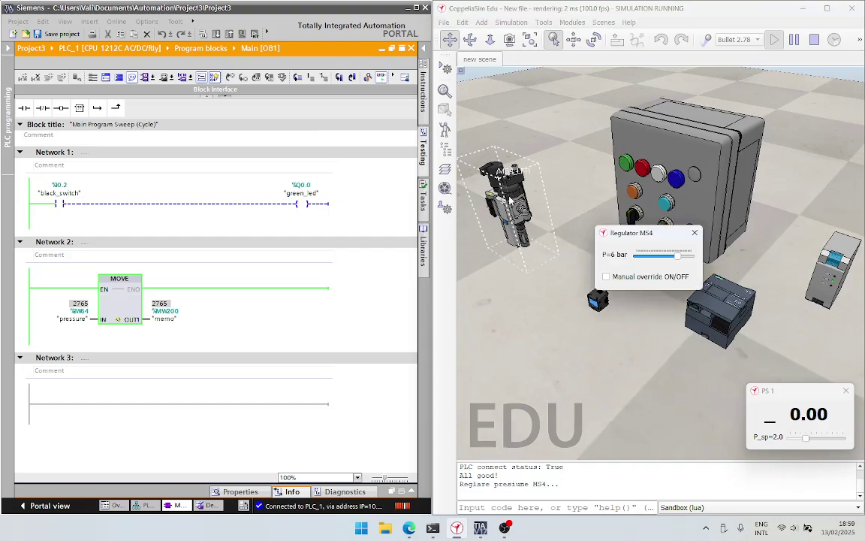
pyautogui.click(623, 279)
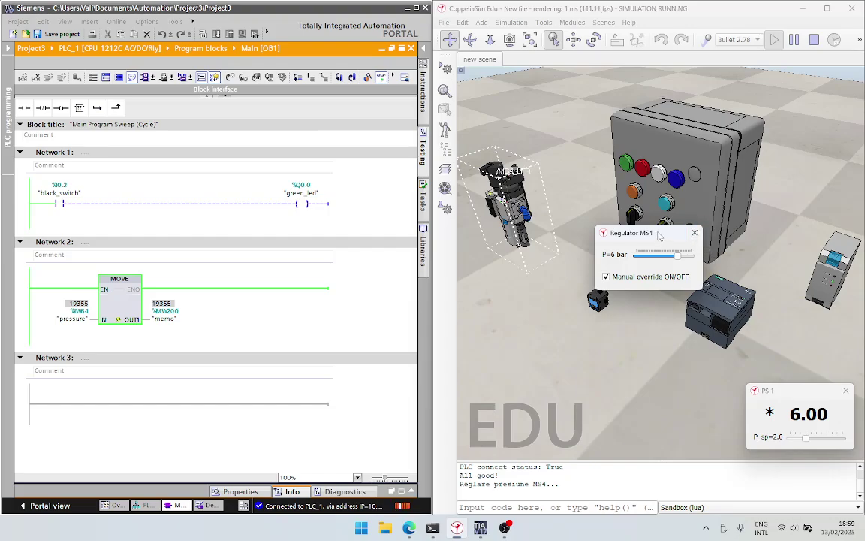
pyautogui.moveTo(663, 238); pyautogui.dragTo(544, 345)
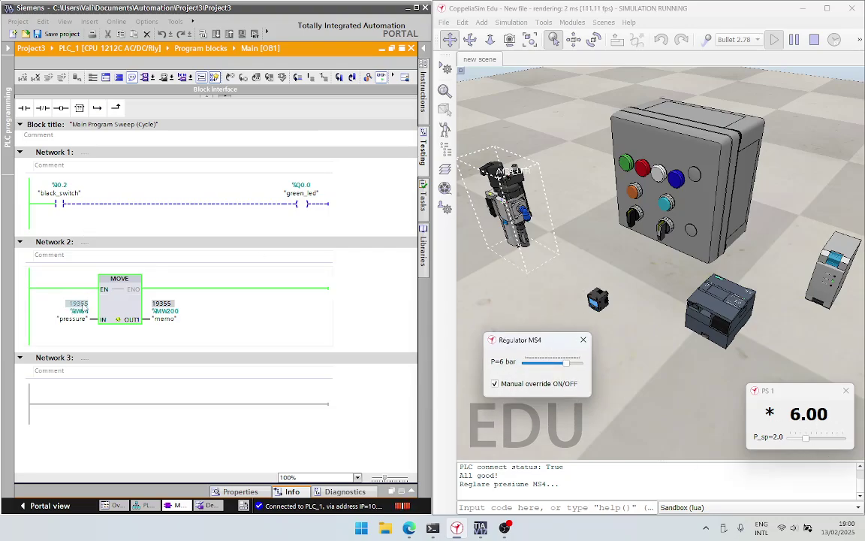
# - Test the Network 2 pressure signal by repeatedly raising and lowering the MS4 regulator's pressure, leaving it at 8.0 bar
pyautogui.moveTo(565, 362); pyautogui.dragTo(583, 367)
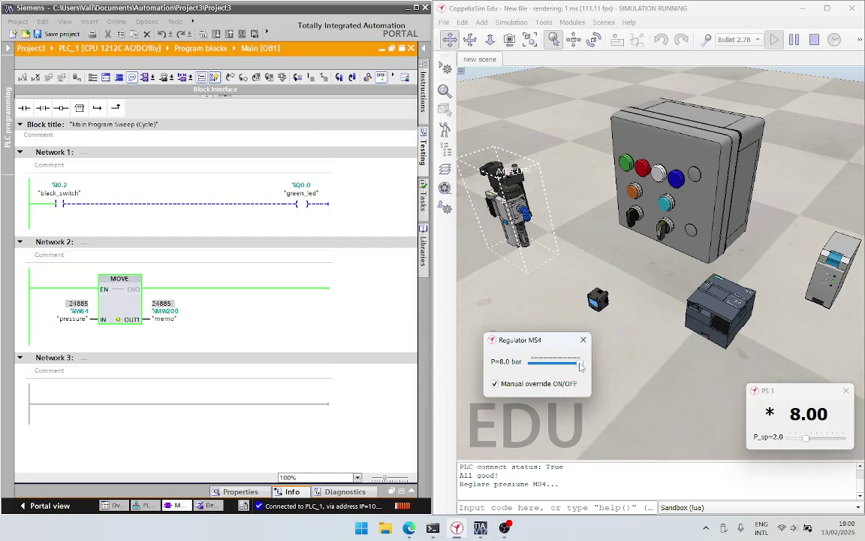
pyautogui.moveTo(579, 366); pyautogui.dragTo(554, 365)
pyautogui.click(574, 366)
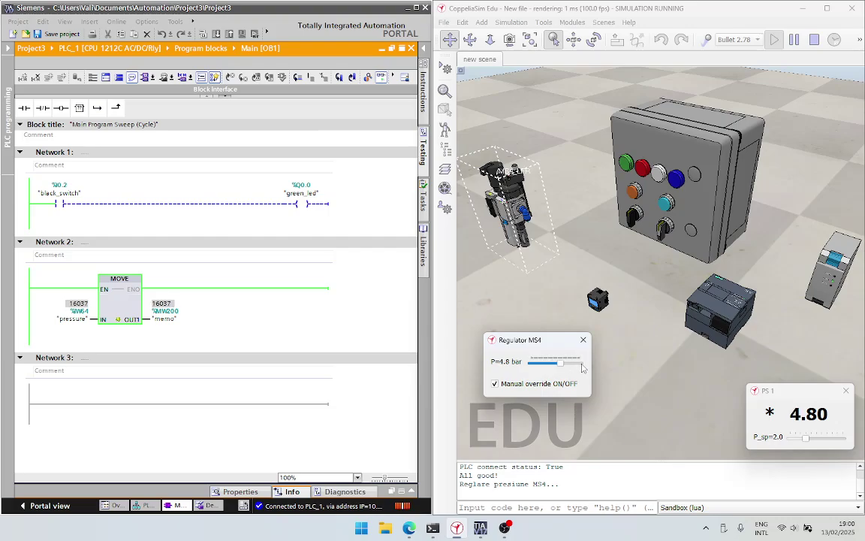
pyautogui.click(575, 366)
pyautogui.click(574, 366)
pyautogui.click(546, 367)
pyautogui.click(546, 368)
pyautogui.click(546, 367)
pyautogui.click(546, 367)
pyautogui.click(563, 365)
pyautogui.click(570, 366)
pyautogui.click(575, 368)
pyautogui.click(579, 368)
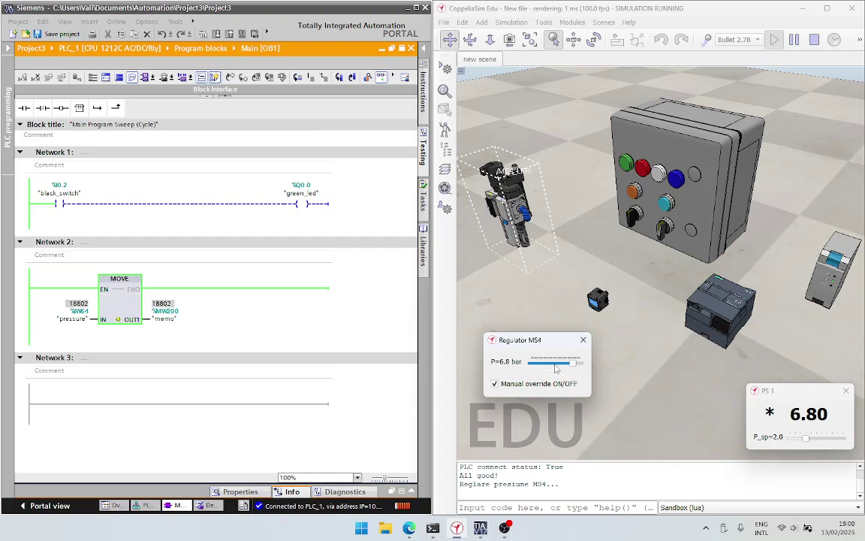
pyautogui.click(557, 366)
pyautogui.click(557, 366)
pyautogui.click(558, 366)
pyautogui.moveTo(558, 366); pyautogui.dragTo(586, 367)
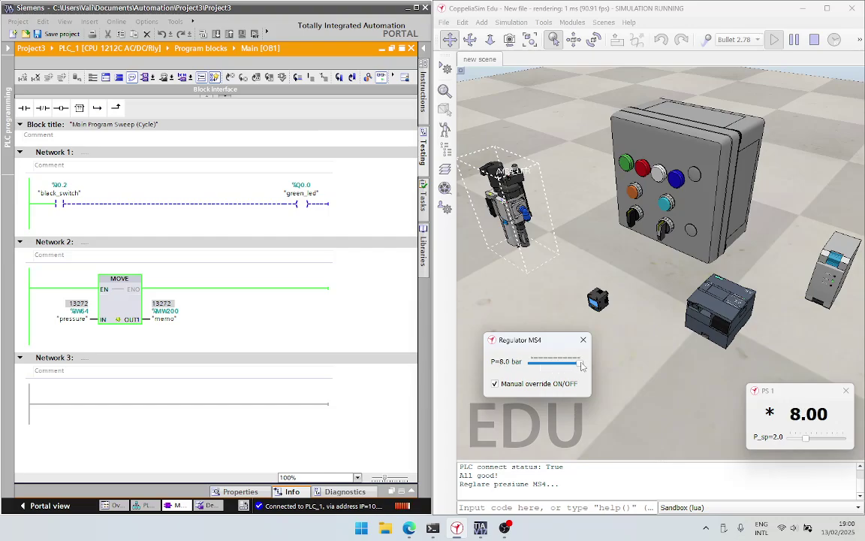
# - Turn the cabinet's black selector switch below the orange button on and back off to retest Network 1
pyautogui.click(633, 218)
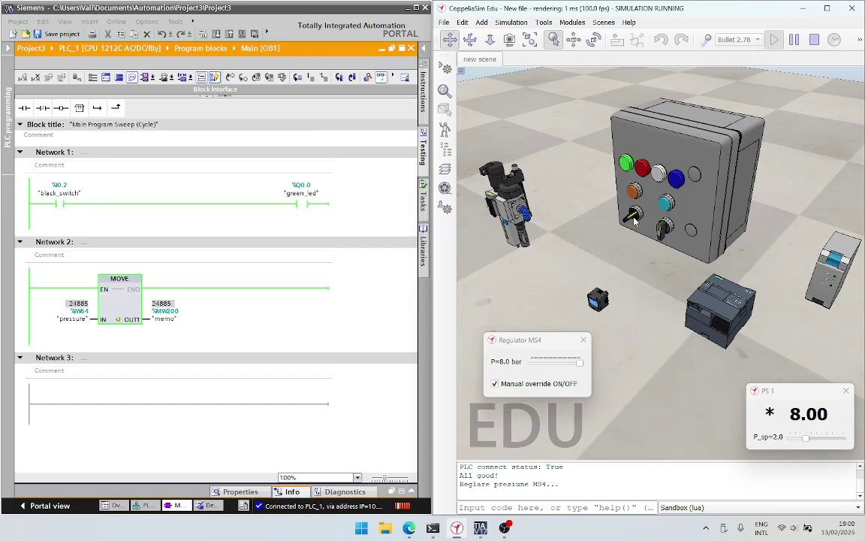
pyautogui.click(633, 219)
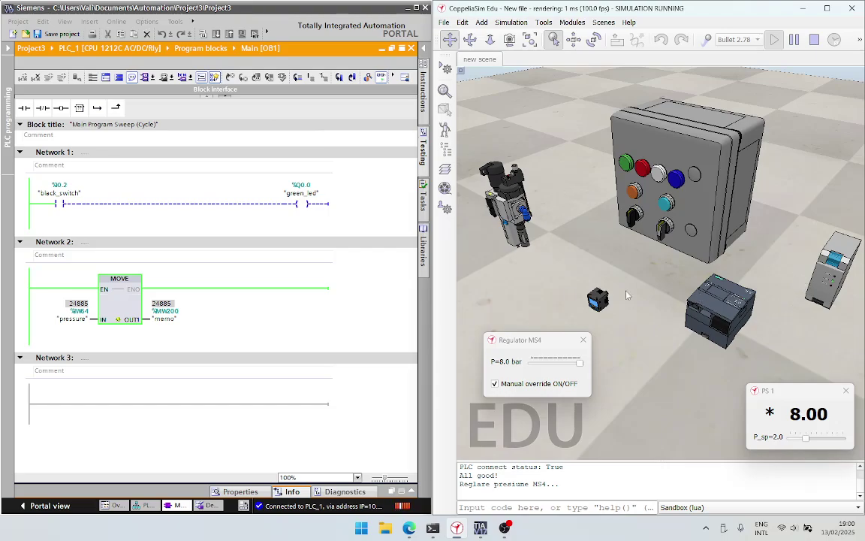
# - Switch to TIA Portal, open PLC_1's device configuration, and show its Connection mechanisms properties under Protection & Security
pyautogui.click(9, 48)
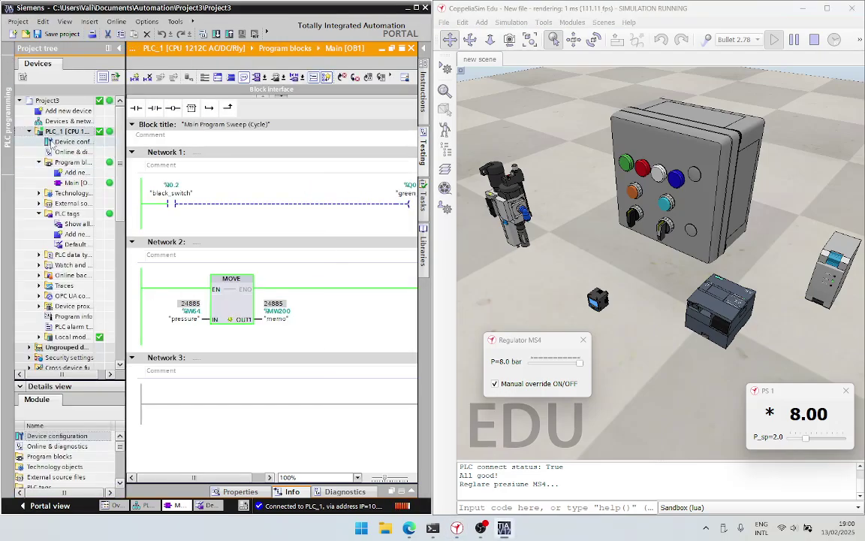
pyautogui.doubleClick(67, 142)
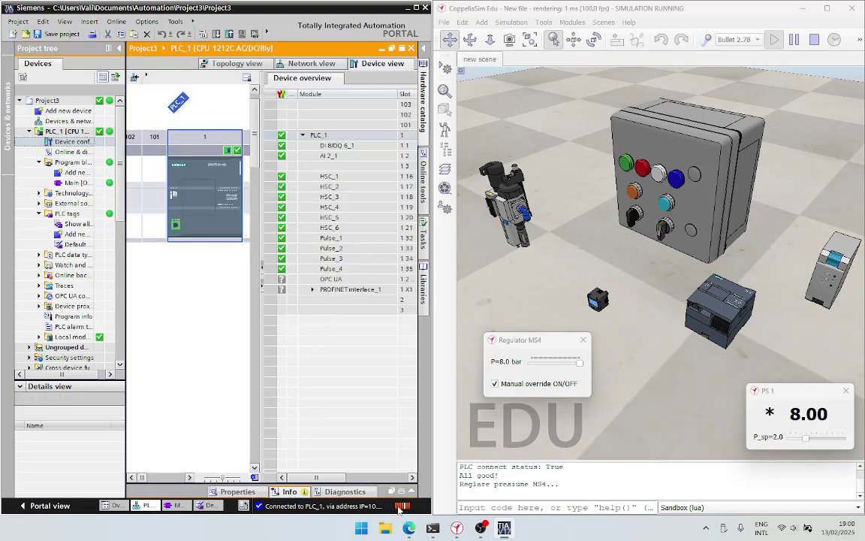
pyautogui.click(400, 506)
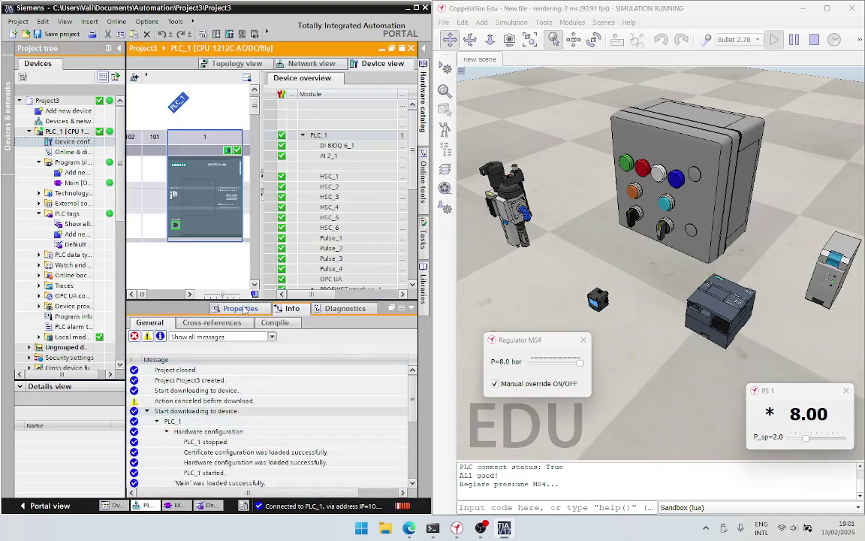
pyautogui.click(240, 309)
pyautogui.scroll(-5, 221, 435)
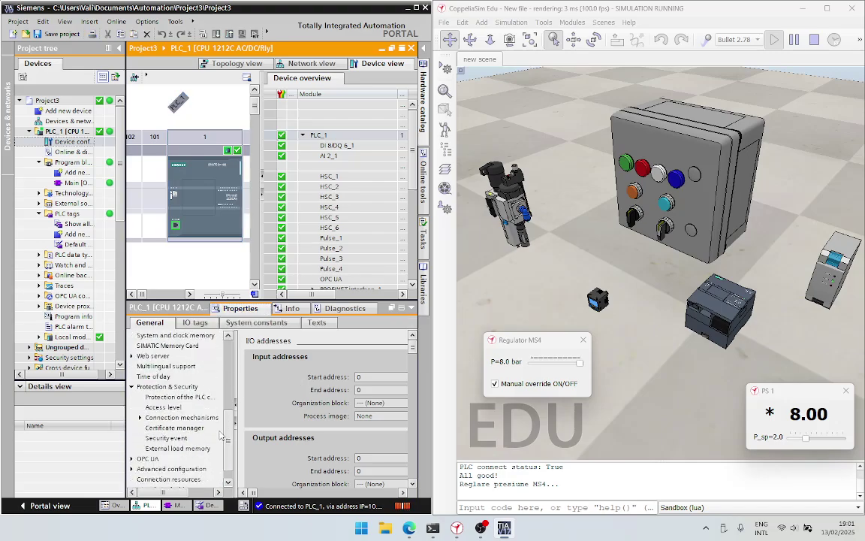
pyautogui.scroll(-1, 222, 436)
pyautogui.click(181, 396)
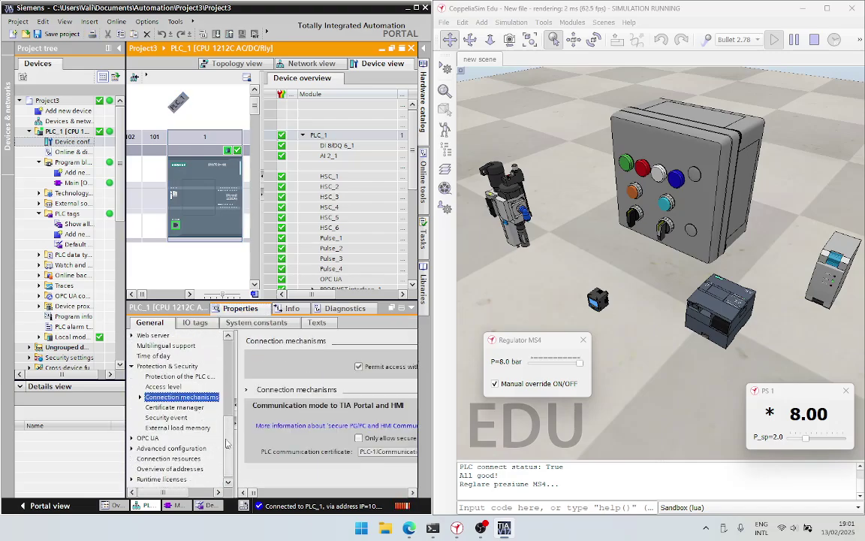
# - Examine the input and output I/O addresses of PLC_1's DI 8/DQ 6 module
pyautogui.scroll(6, 226, 443)
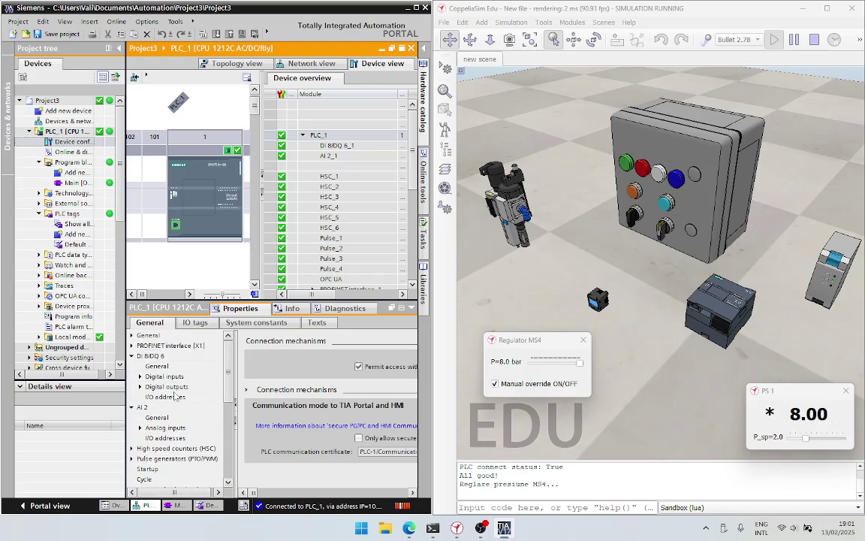
pyautogui.click(174, 397)
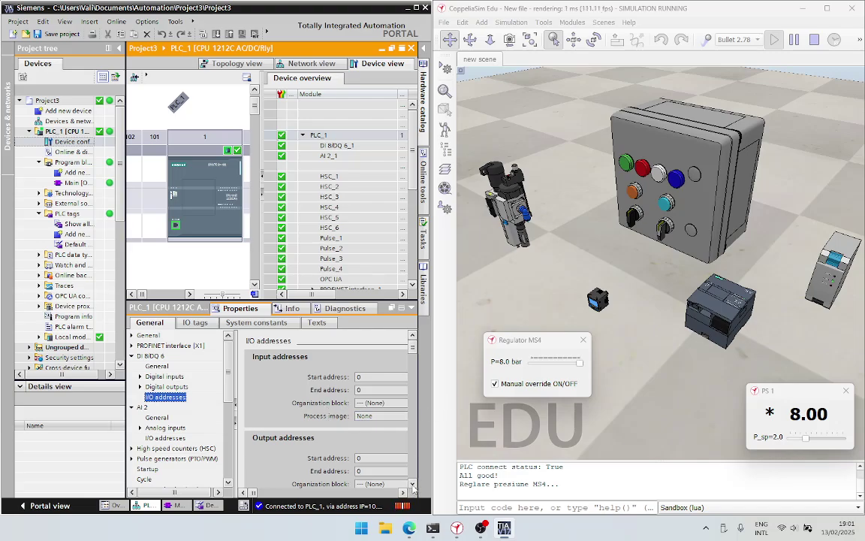
pyautogui.scroll(-3, 364, 440)
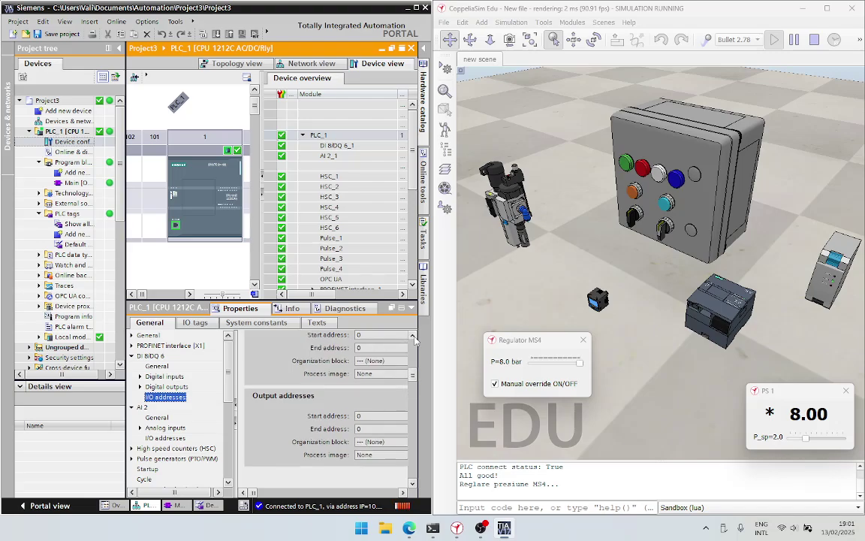
pyautogui.scroll(3, 342, 372)
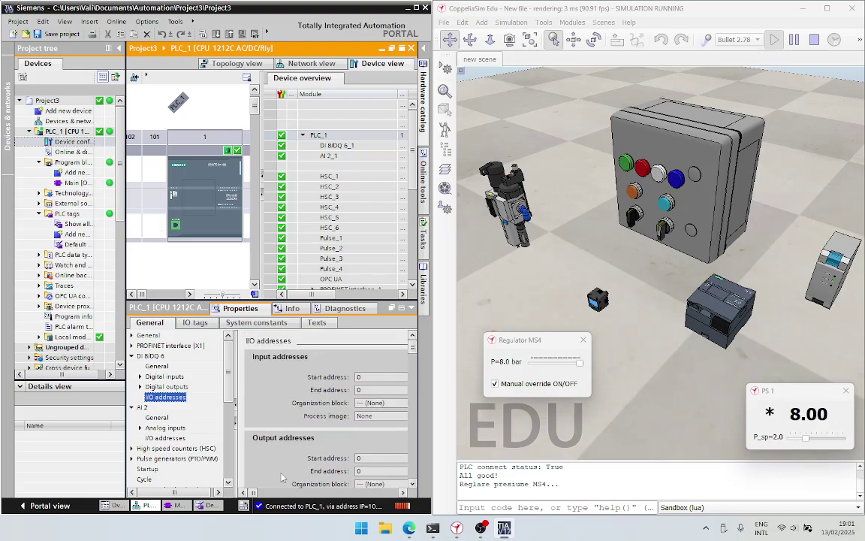